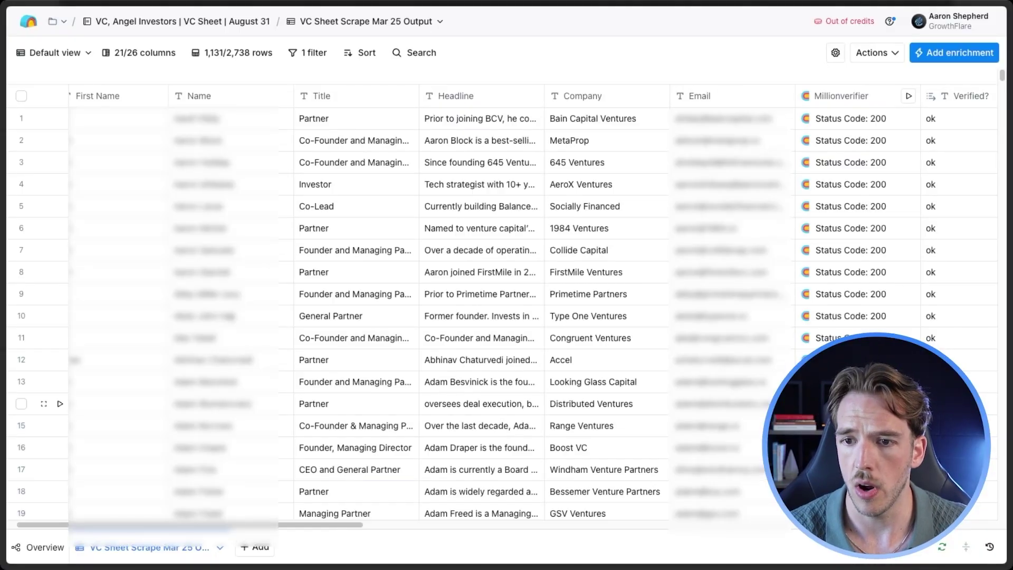
Scroll to the right end of the investor table and open the Add enrichment list from Add column
scroll(842, 299, "right", 3)
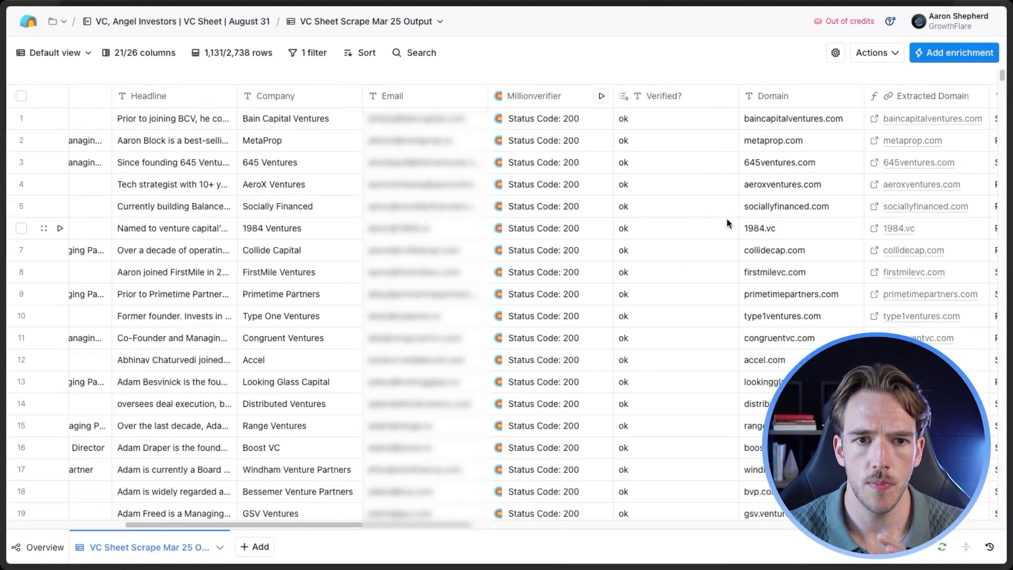
scroll(726, 218, "right", 10)
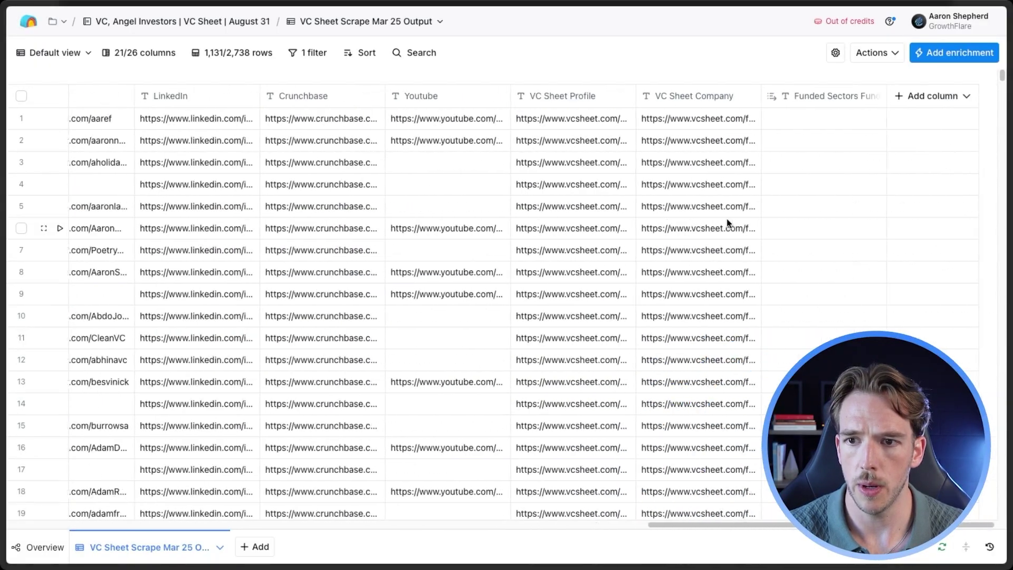
left_click(899, 96)
left_click(933, 129)
Search 'cla' and pick the Claygent AI Web Researcher enrichment, placing the cursor in its prompt
type("claygent")
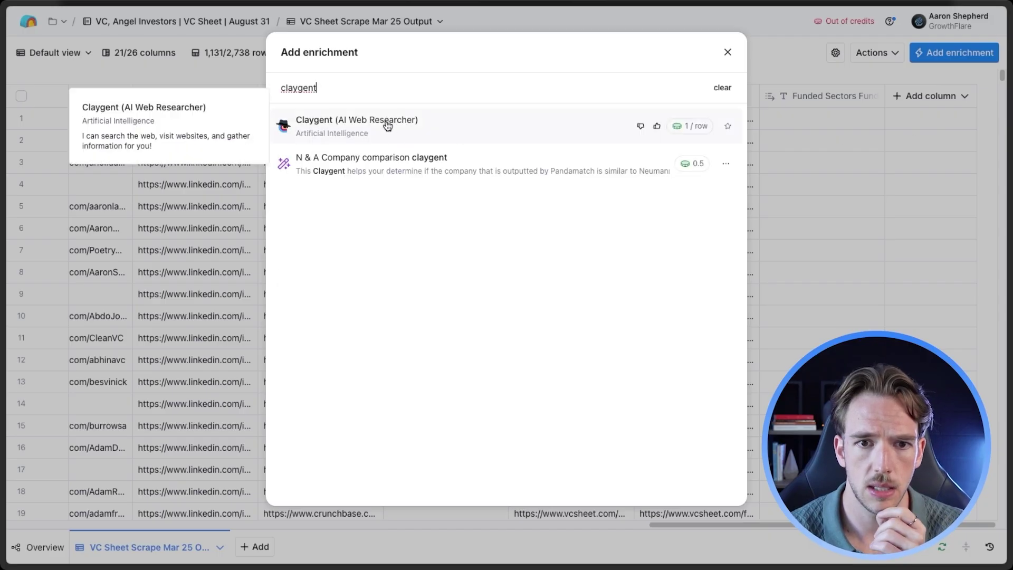
left_click(442, 121)
left_click(804, 230)
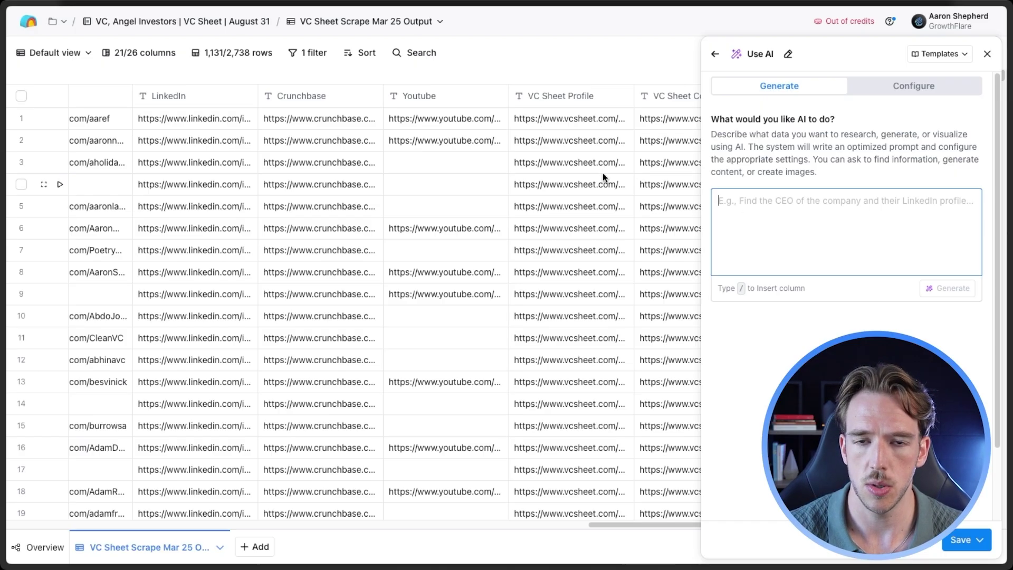
Check row 1's full VC Sheet Profile URL, then switch to that investor's VC Sheet profile page
left_click(578, 119)
left_click(578, 119)
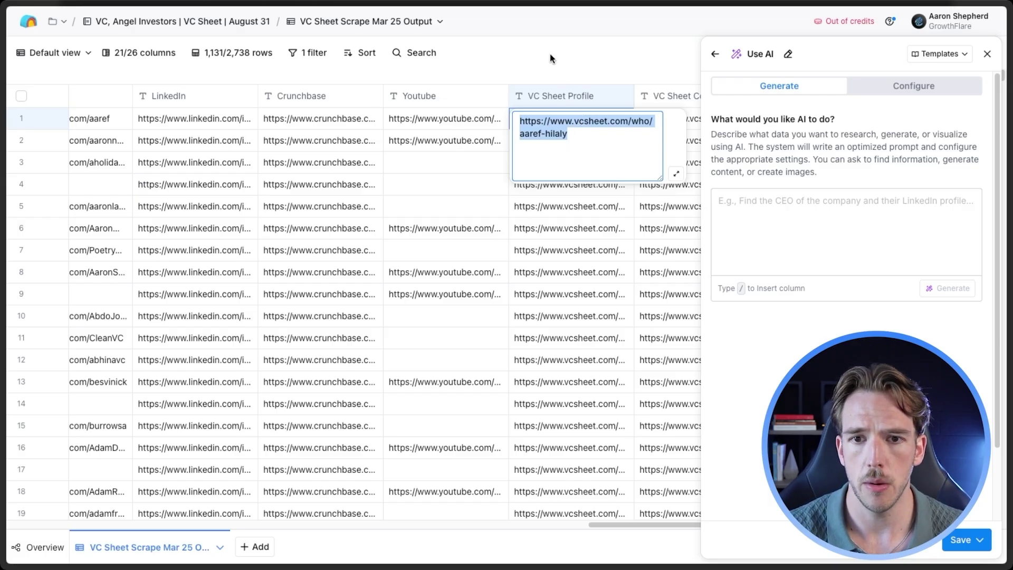
key("Escape")
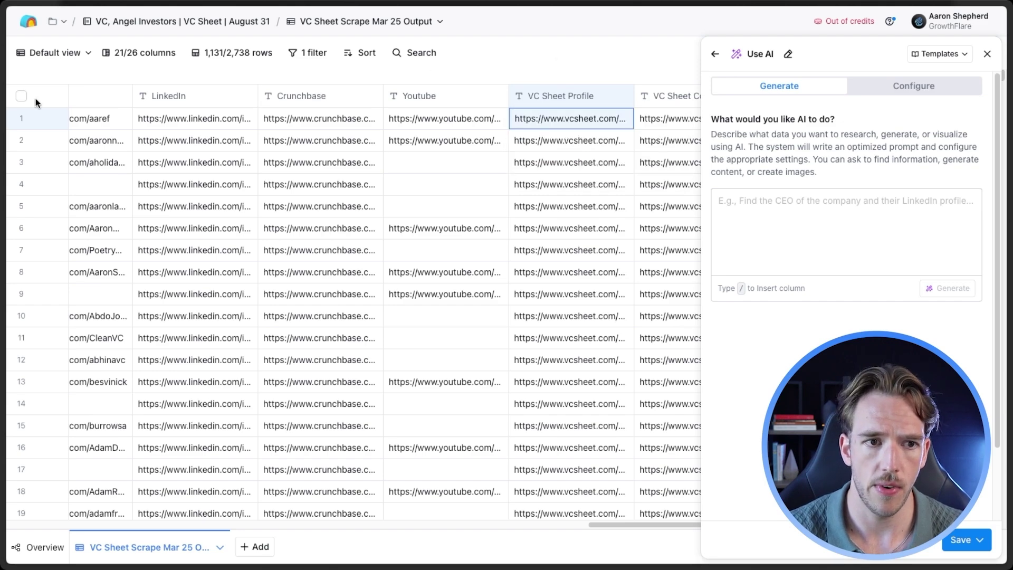
mouse_move(4, 101)
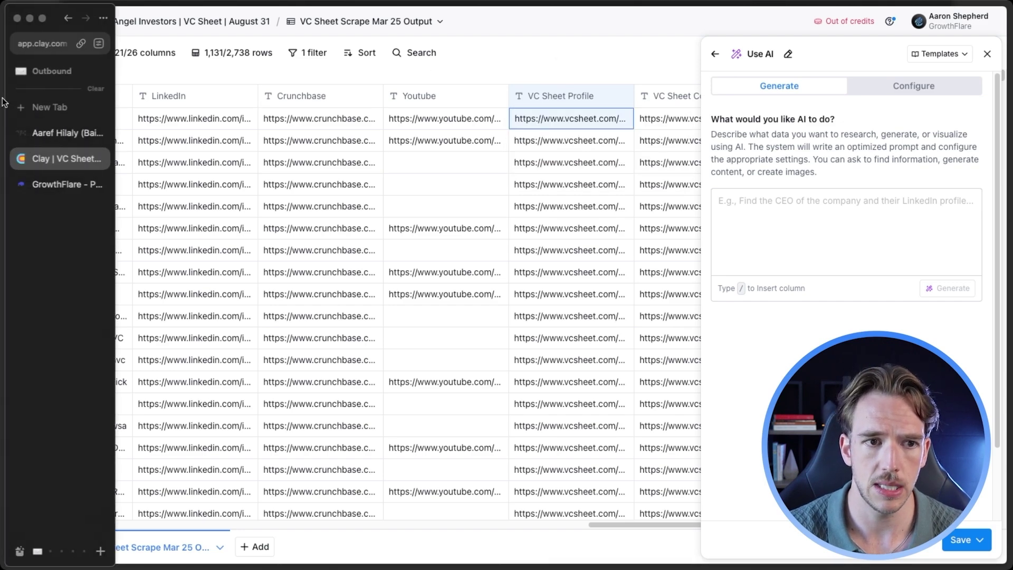
left_click(62, 132)
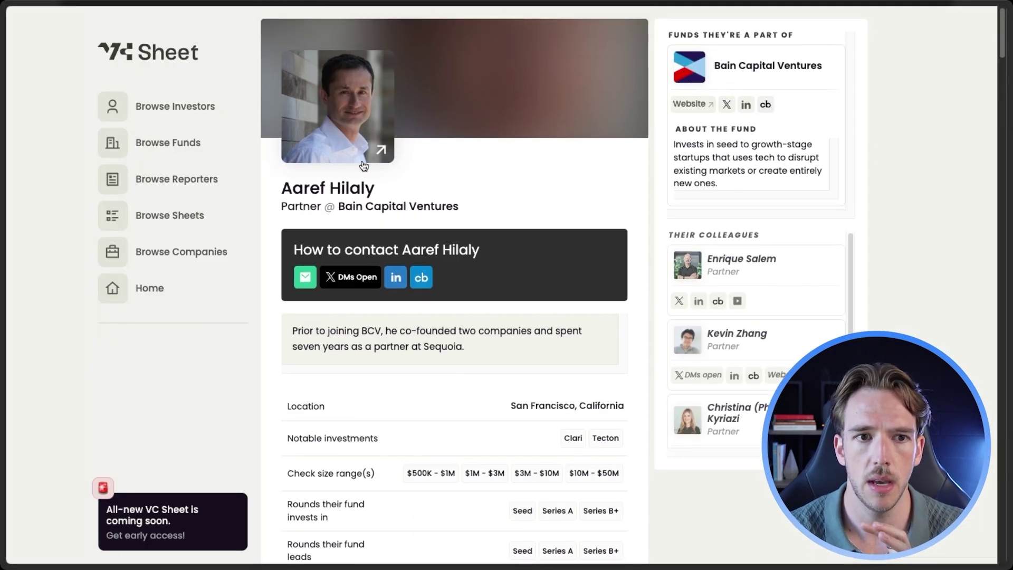
Scroll the VC Sheet profile down and highlight the 'Sectors their fund invests in' label
scroll(470, 157, "down", 1)
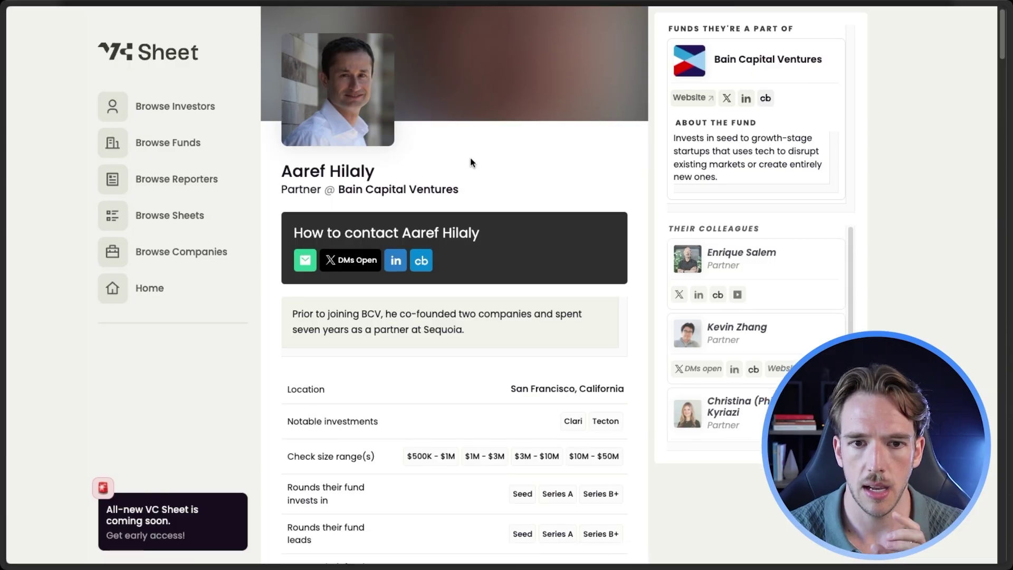
scroll(490, 153, "down", 1)
scroll(490, 157, "down", 1)
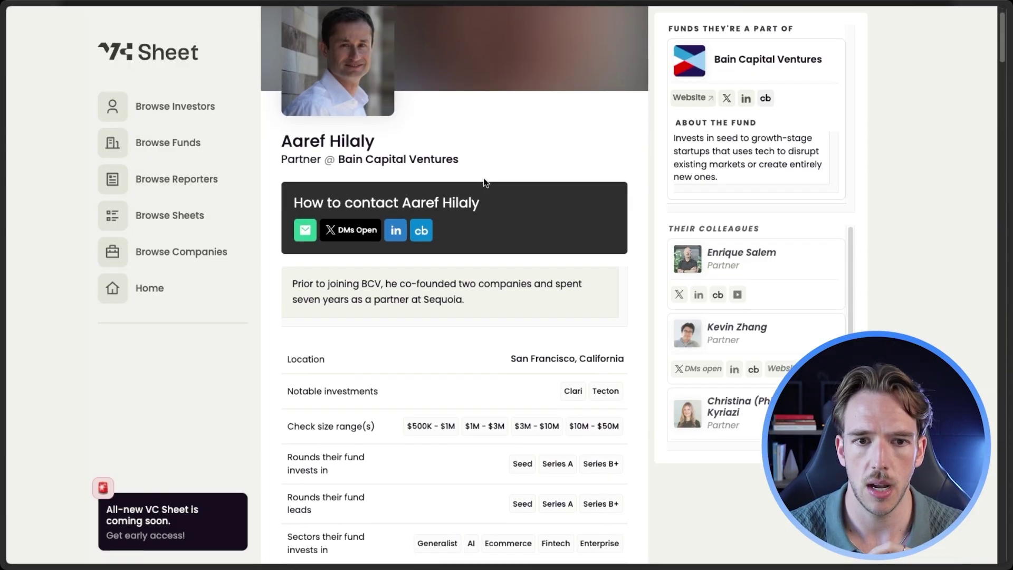
scroll(494, 157, "down", 1)
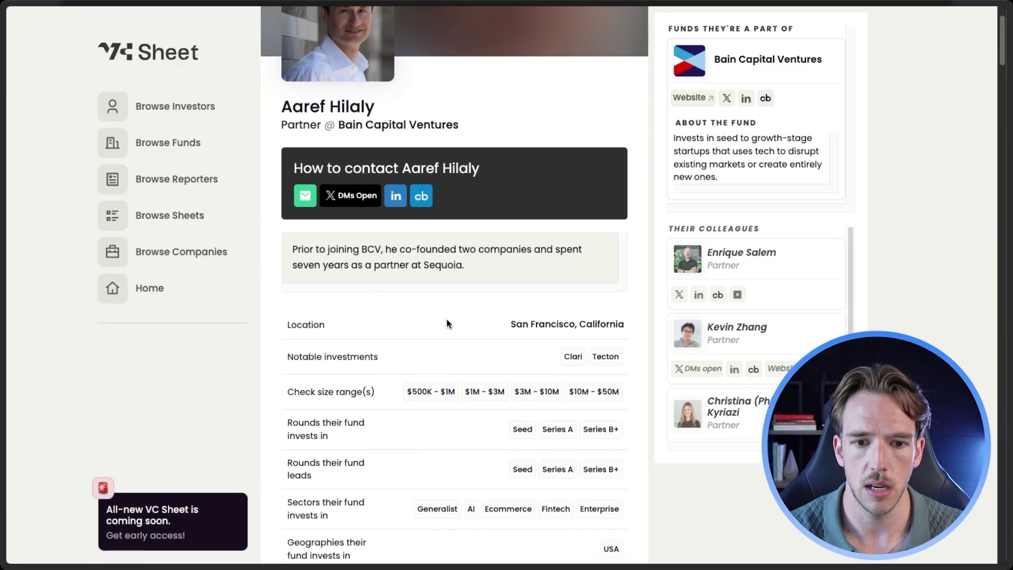
scroll(446, 321, "down", 5)
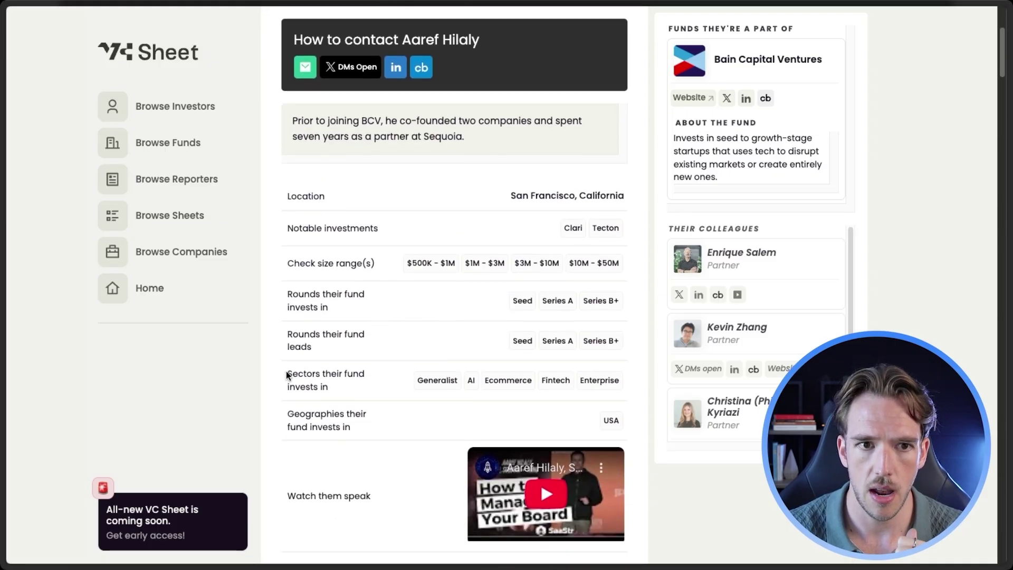
left_click_drag(287, 371, 365, 388)
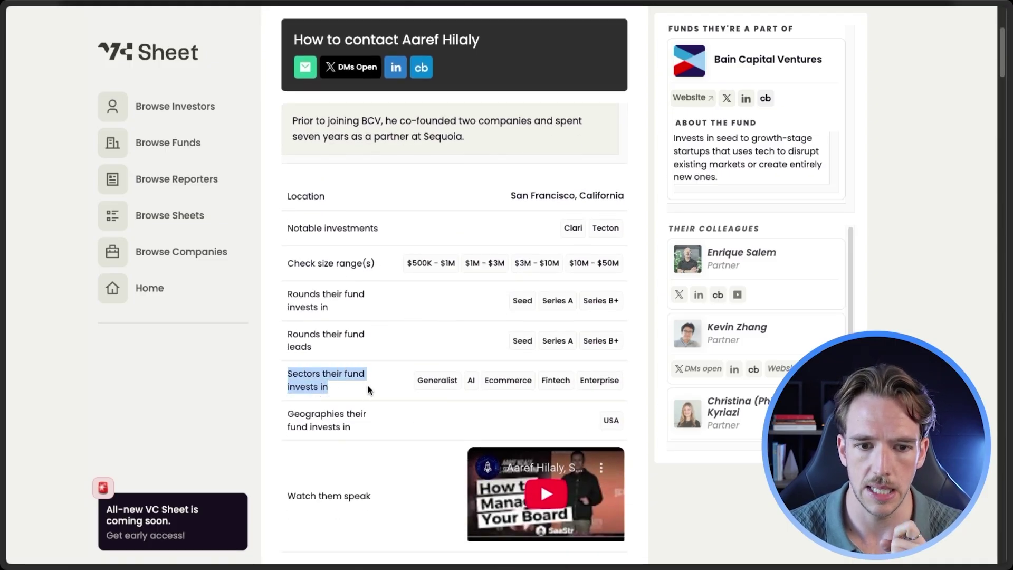
left_click_drag(284, 372, 372, 391)
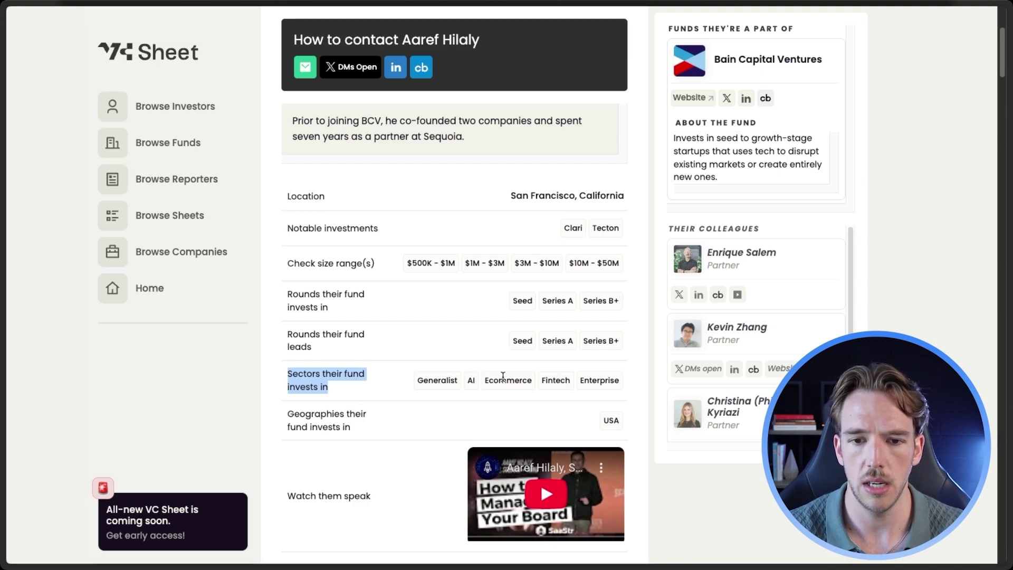
Highlight the sector tags Generalist, AI, Ecommerce, Fintech and Enterprise
left_click_drag(466, 383, 547, 380)
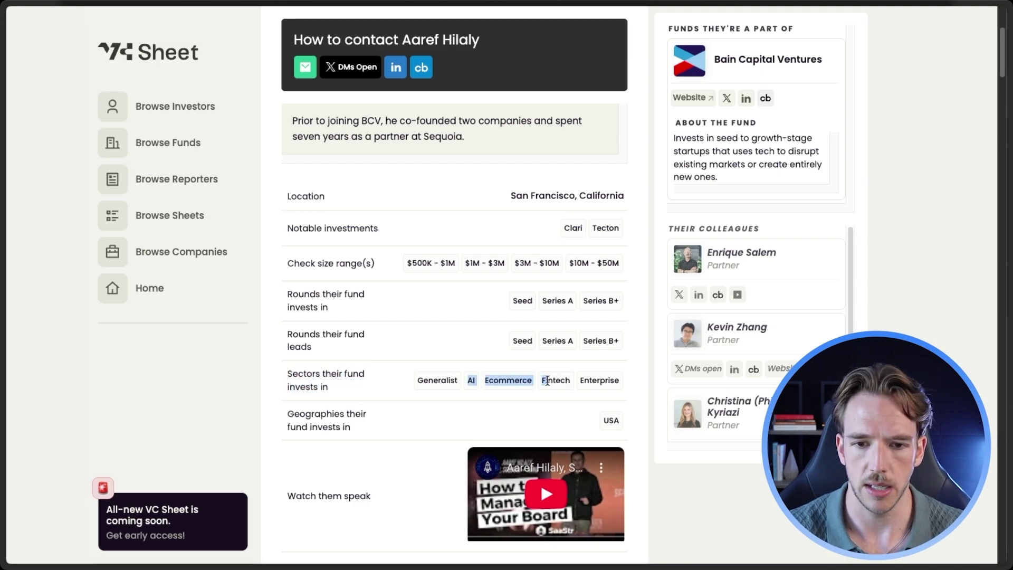
left_click(514, 369)
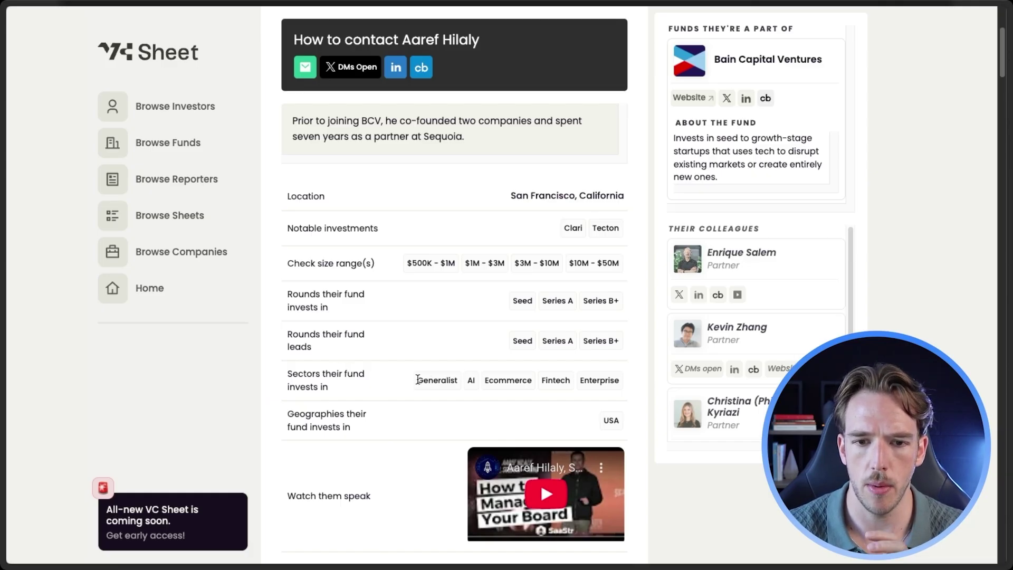
left_click_drag(417, 379, 458, 378)
left_click_drag(579, 380, 627, 377)
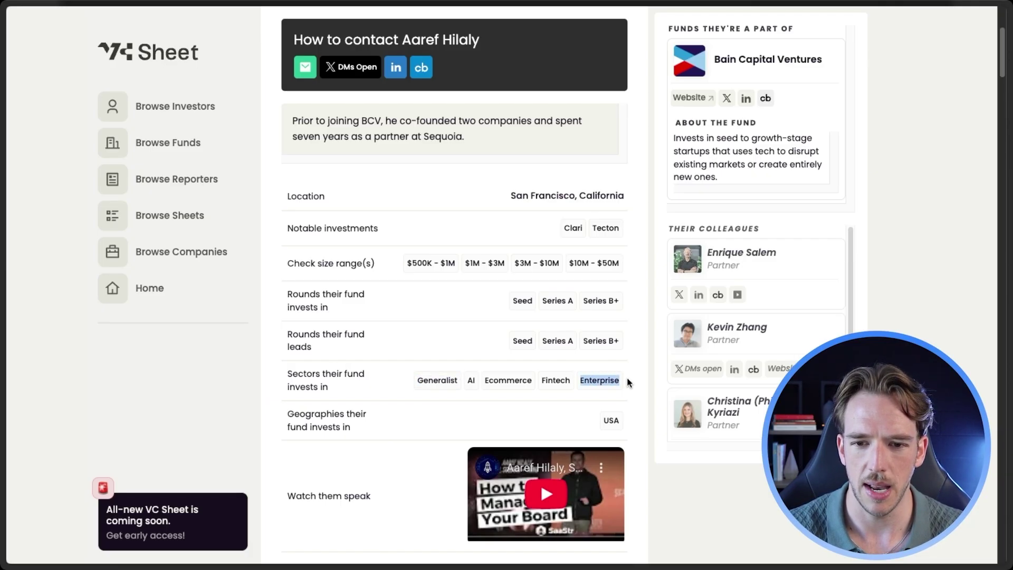
left_click(442, 362)
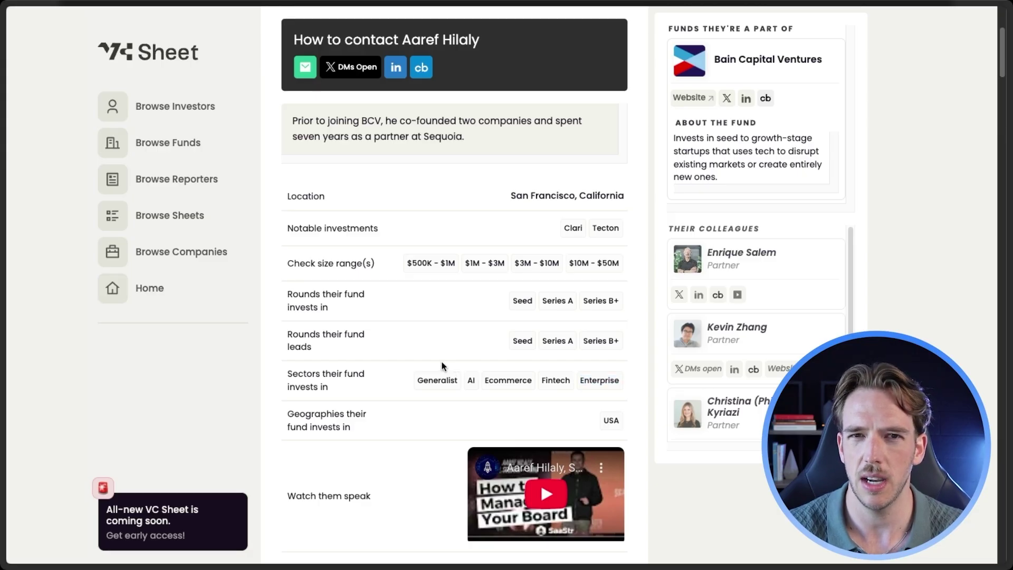
left_click_drag(469, 380, 564, 378)
left_click(454, 360)
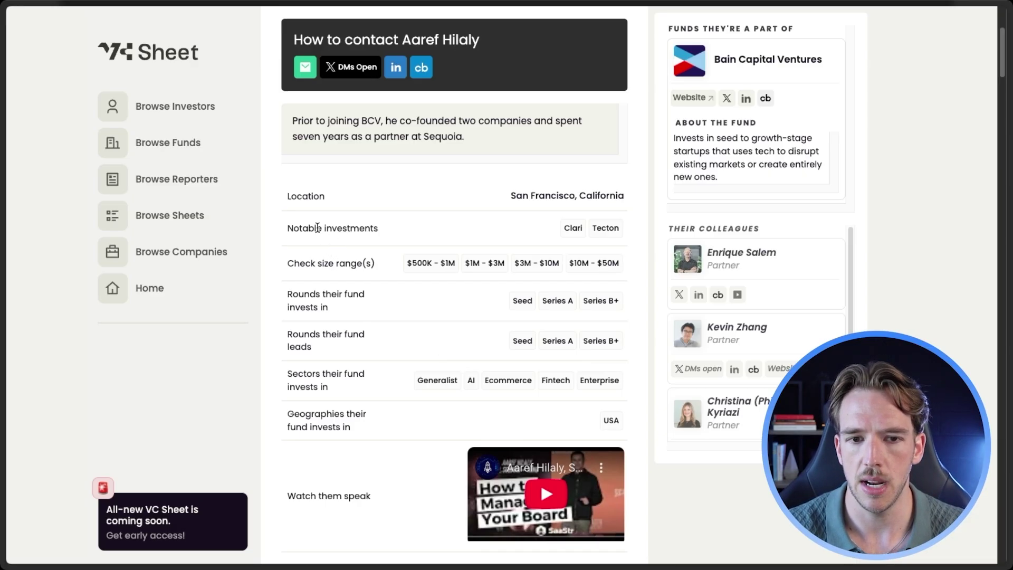
Highlight the Notable investments row label, then return to the Clay investor table
left_click_drag(283, 227, 400, 232)
left_click(412, 231)
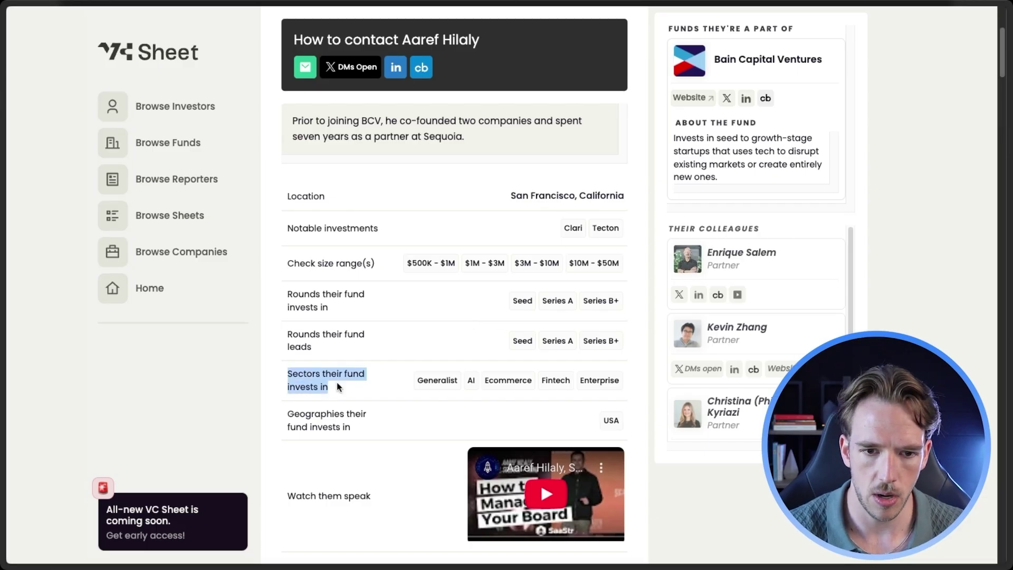
mouse_move(52, 122)
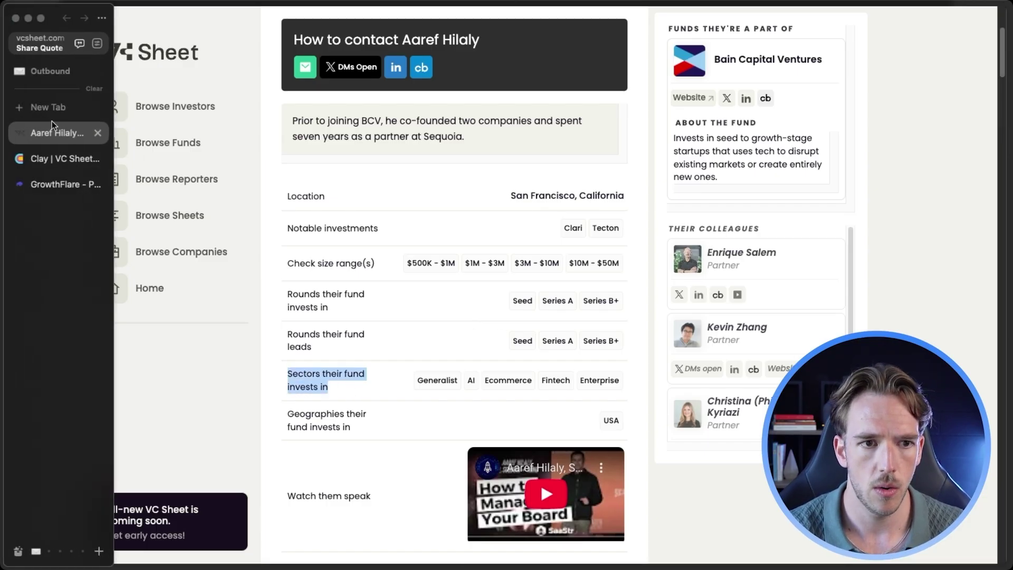
left_click(52, 159)
Write a prompt referencing the VC Sheet Profile column and paste the sector-extraction instructions
left_click(848, 200)
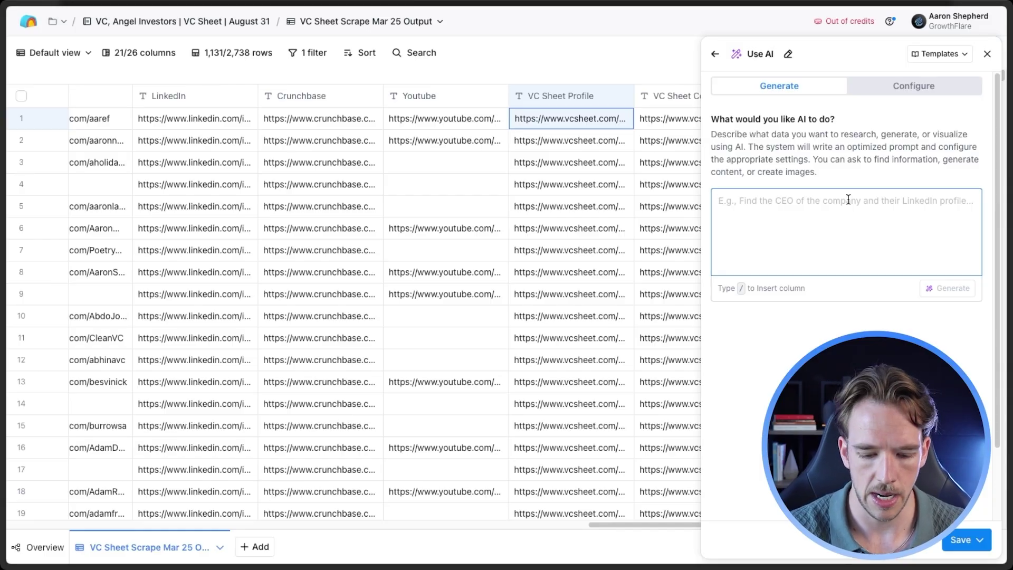
type("Go to /")
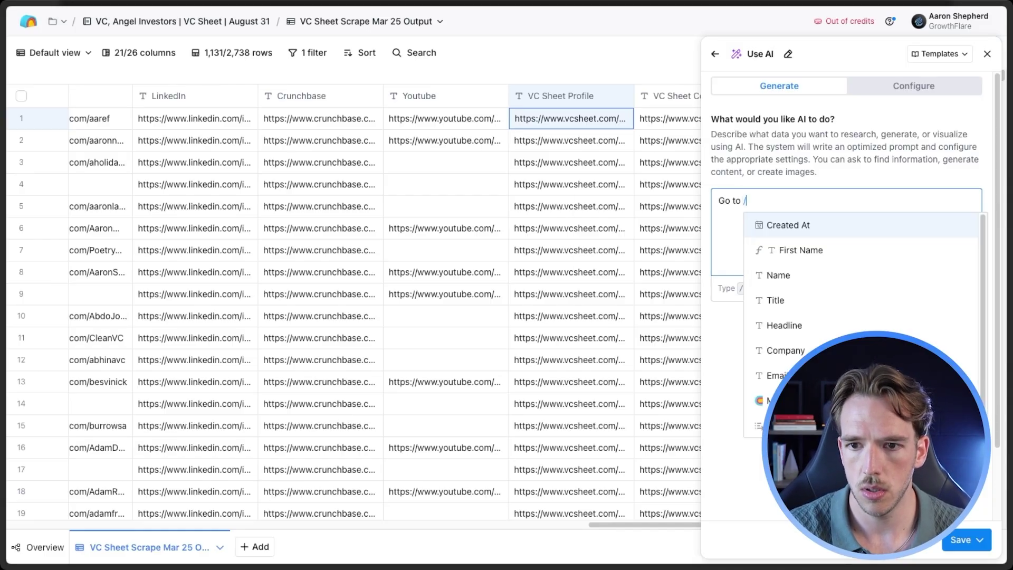
type("vc")
key("Return")
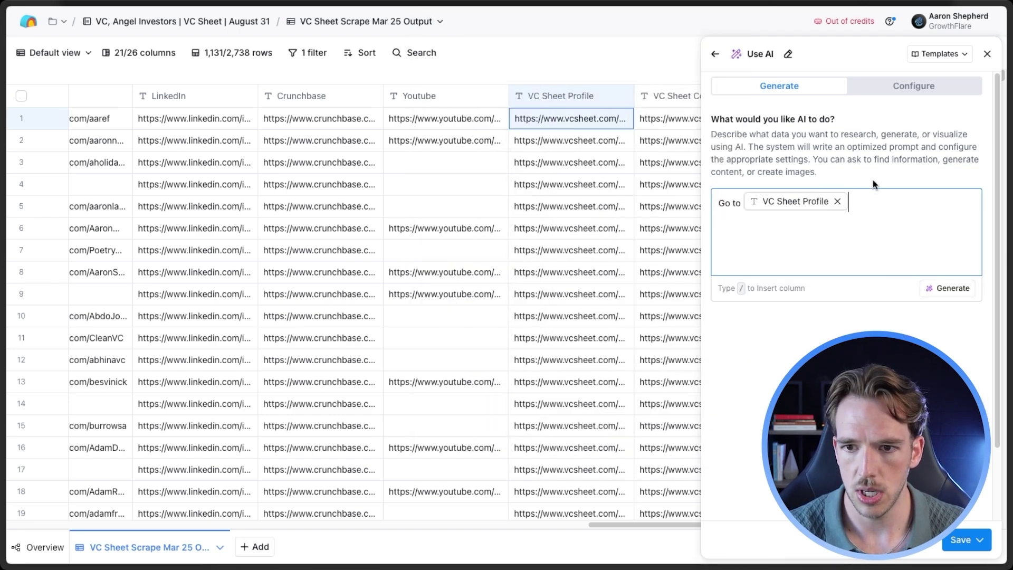
type("and pull the sectors that the fund invests in. This should be next to the header labeled: Sectors their fund invests in  I want you to pull 1-3 of these sectors and avoid anything generic like generalist or enterprise.  Share just the sectors.")
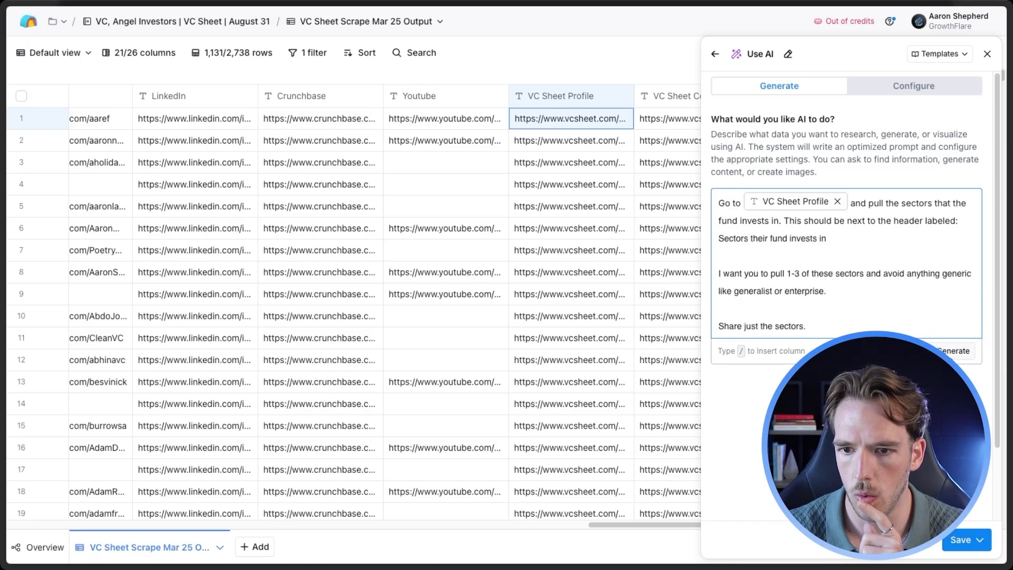
Have the AI expand it into a full #CONTEXT#/#OBJECTIVE# prompt extracting 1–3 non-generic sectors, then review it
left_click(953, 352)
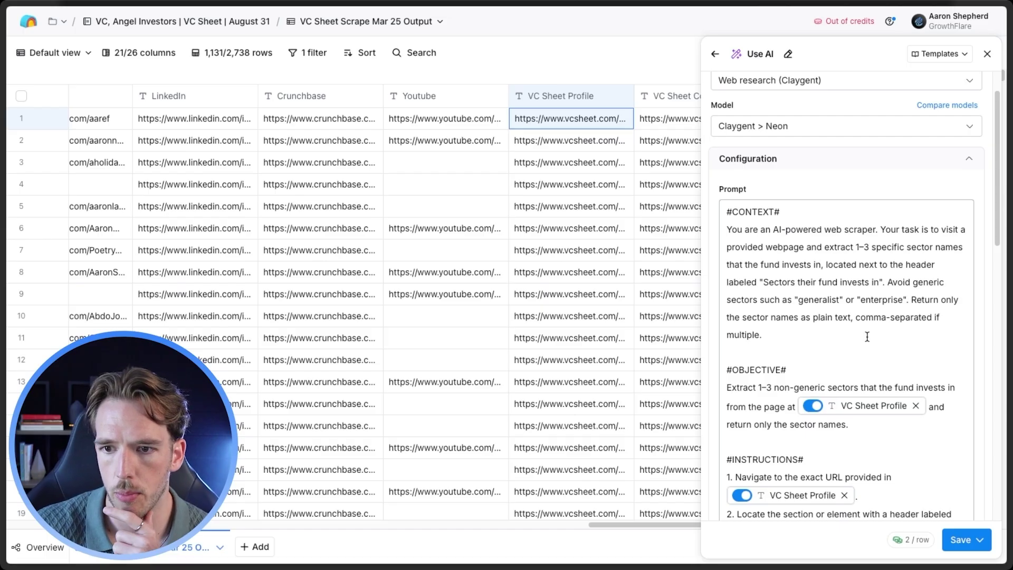
scroll(818, 289, "down", 6)
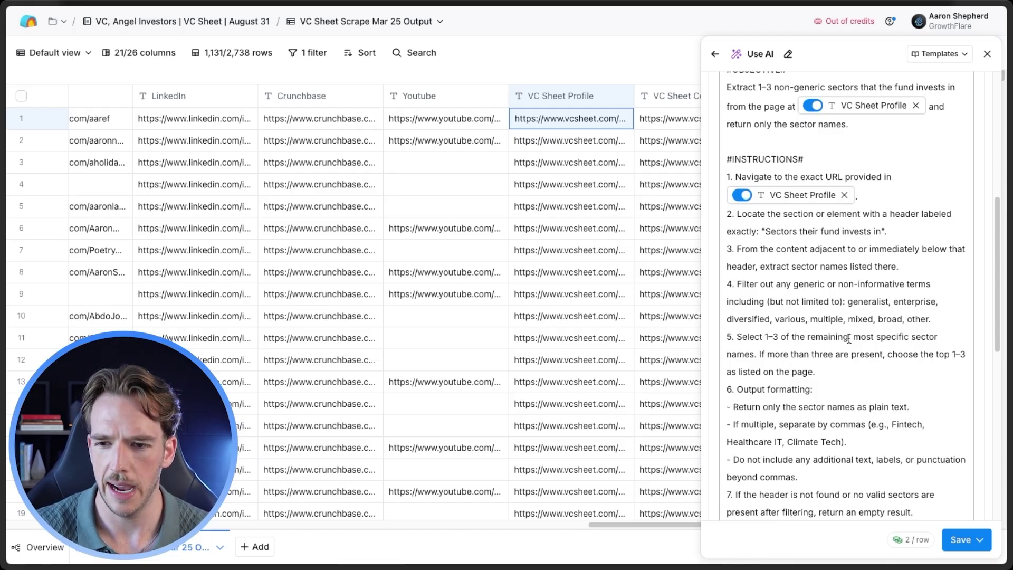
scroll(849, 340, "down", 2)
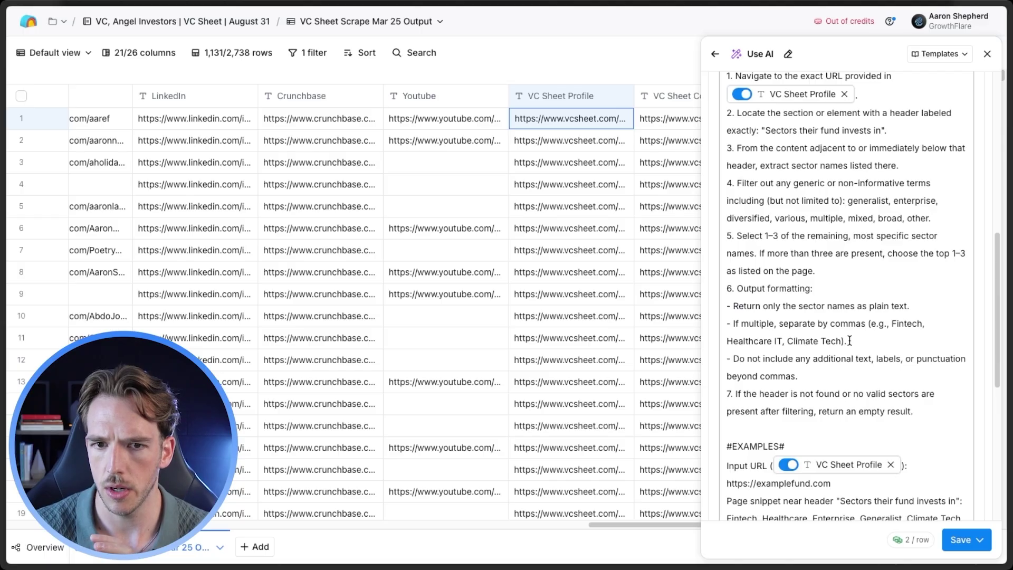
scroll(851, 336, "up", 6)
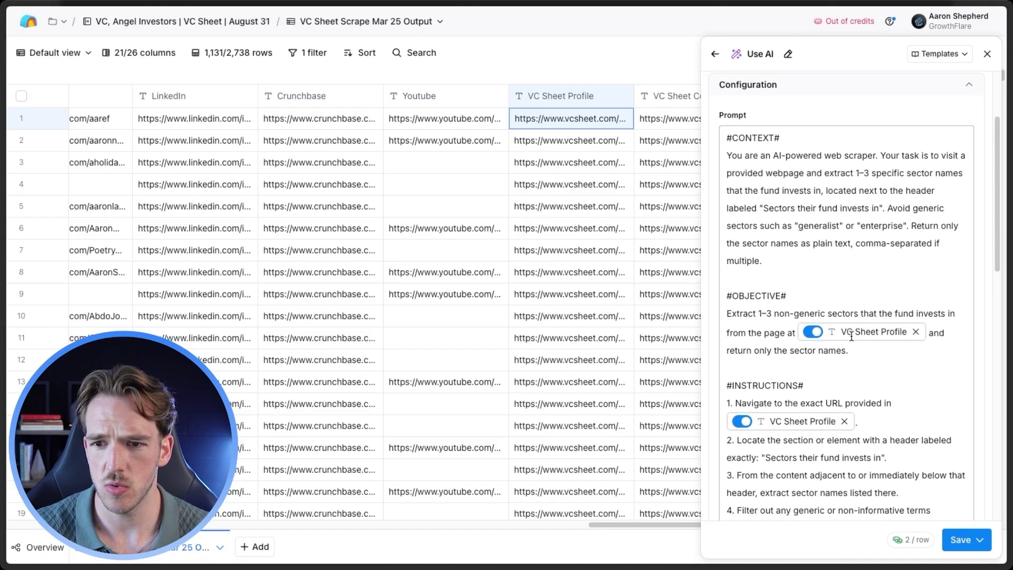
scroll(874, 357, "up", 2)
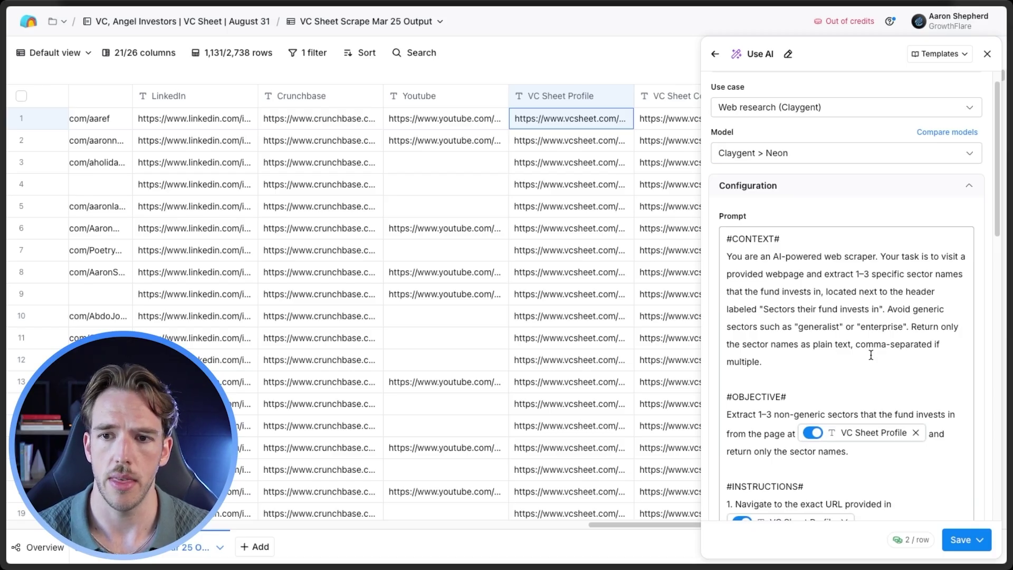
scroll(871, 354, "up", 1)
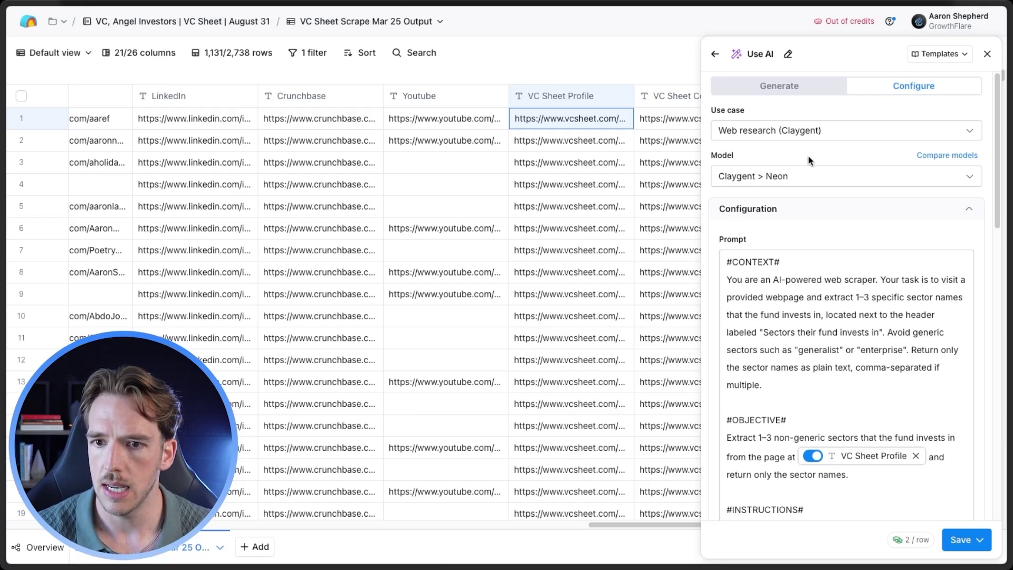
Switch the model to OpenAI GPT 4o Mini with the team's own key, then save and run the column
left_click(860, 178)
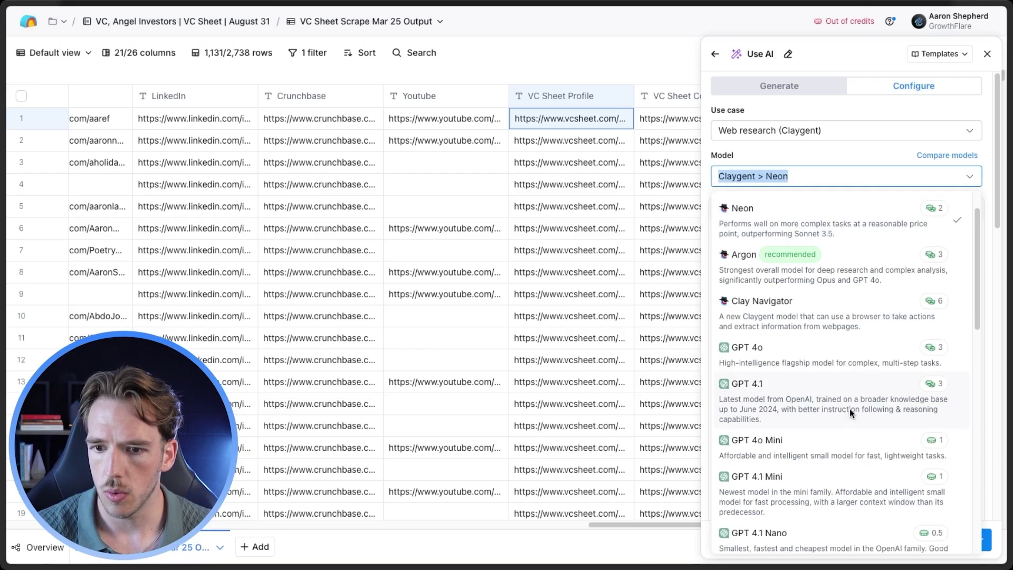
left_click(845, 444)
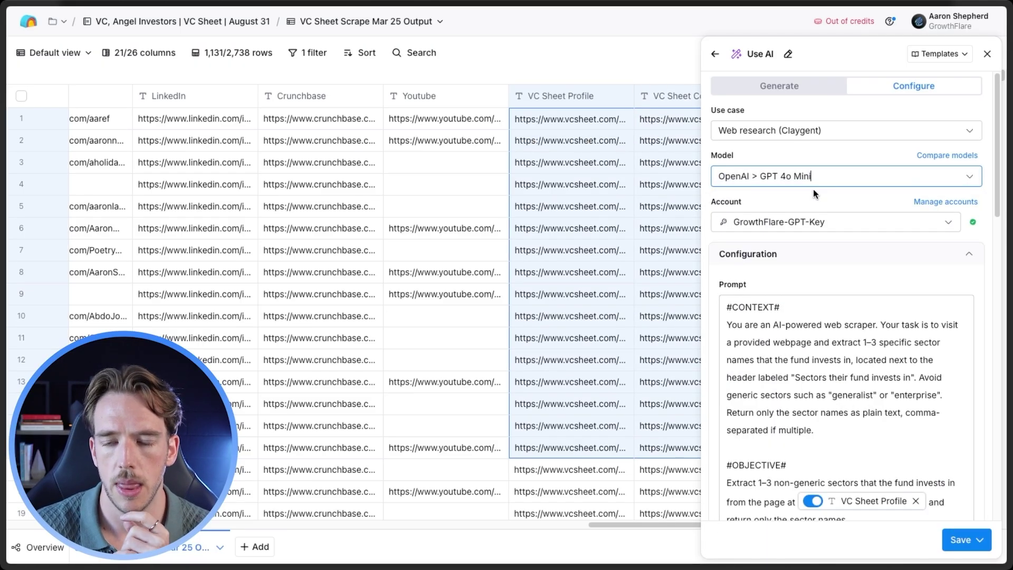
left_click(816, 195)
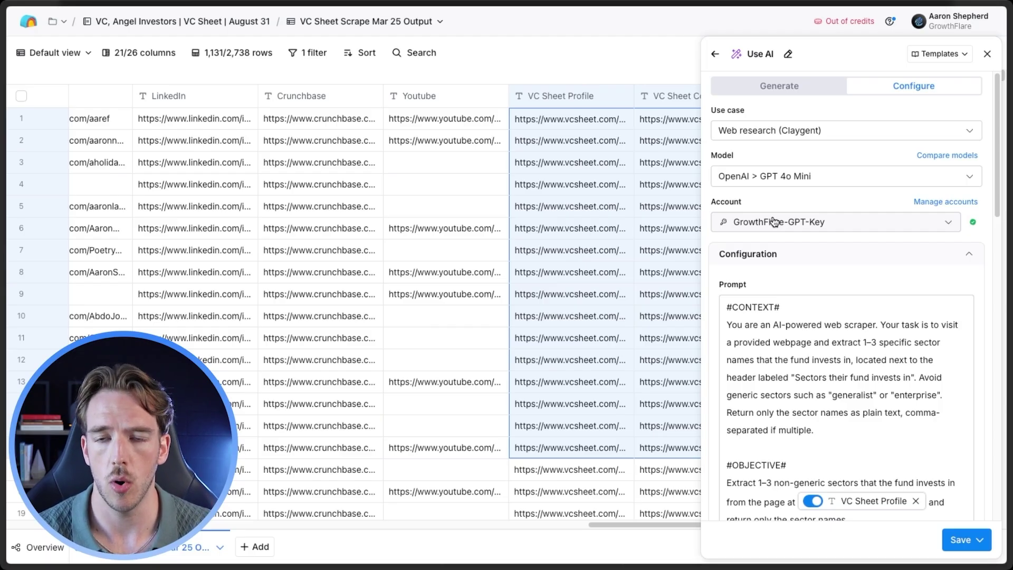
left_click(974, 539)
left_click(902, 463)
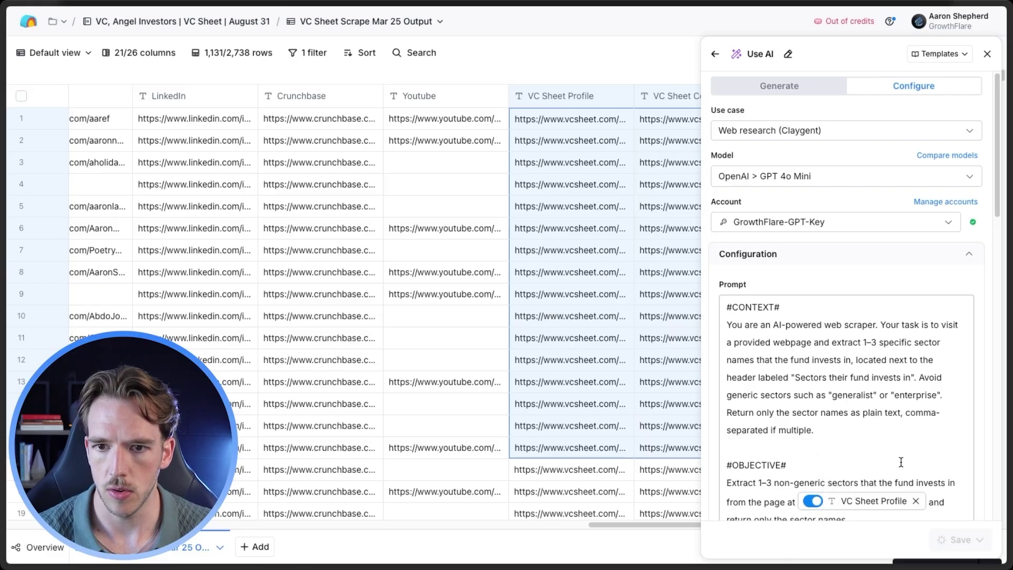
left_click(637, 170)
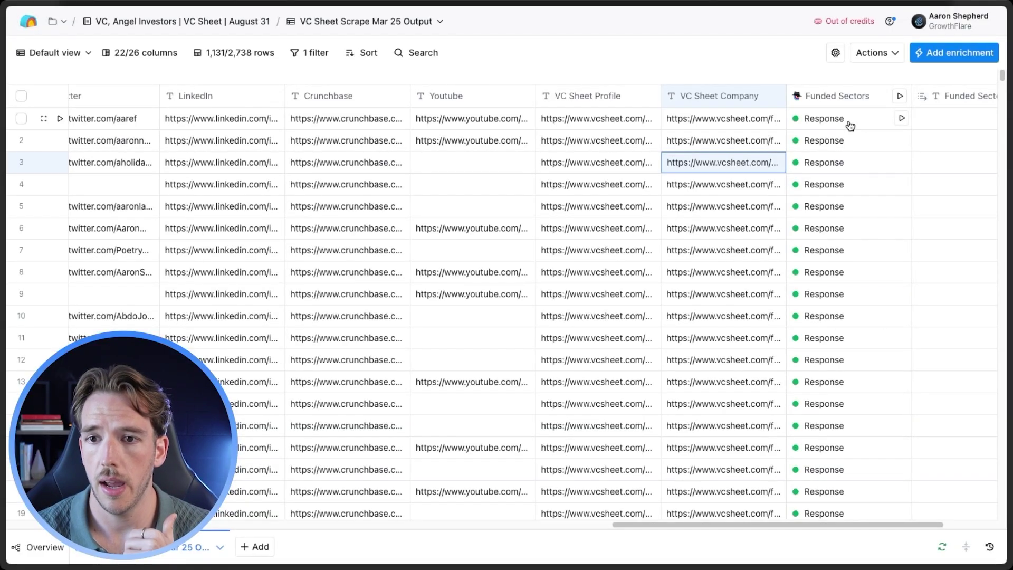
Open row 1's Funded Sectors result to view its details
left_click(854, 125)
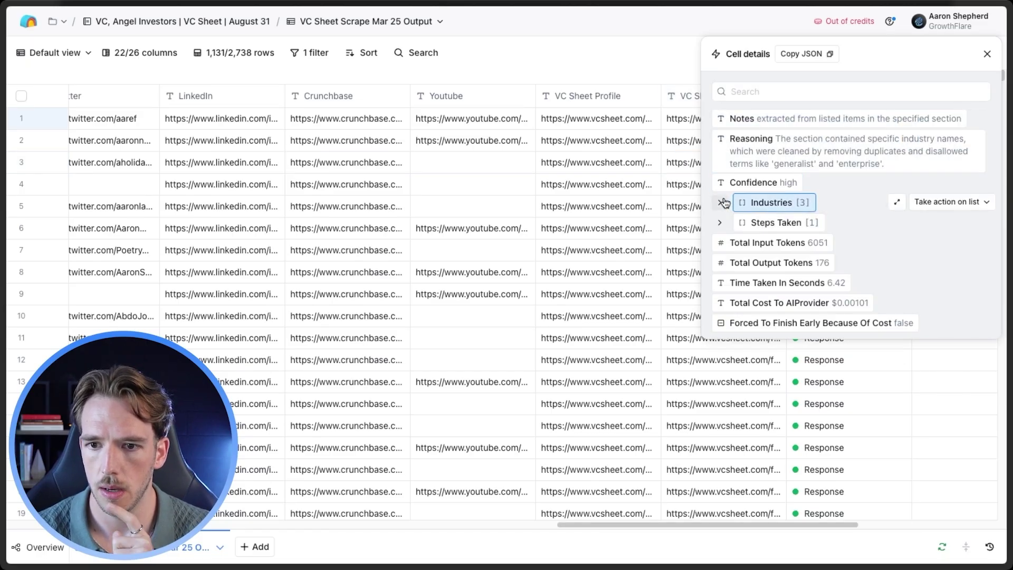
Expand the result's Industries and add item 0 as a new column named Industry 1
left_click(721, 203)
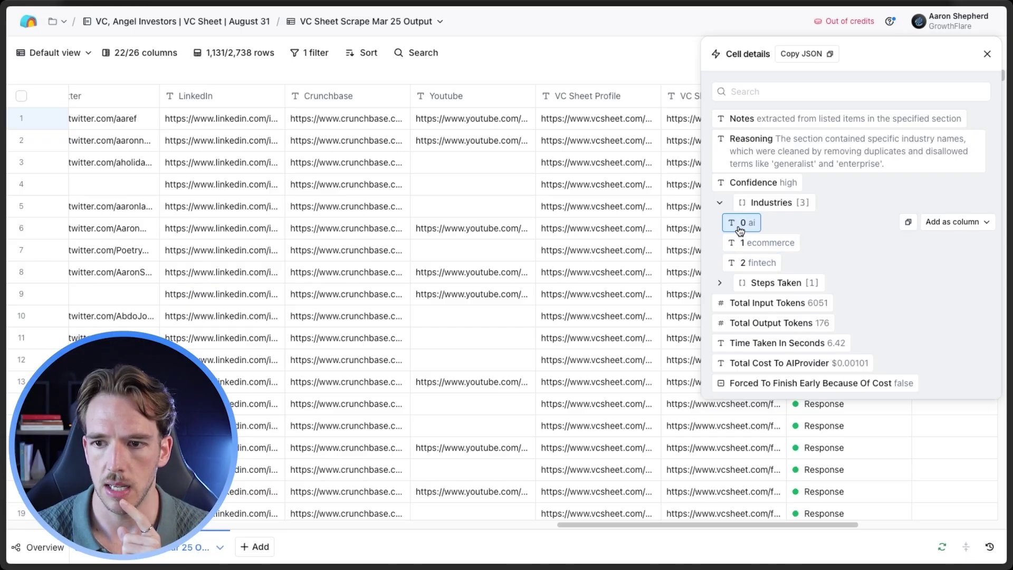
left_click(938, 224)
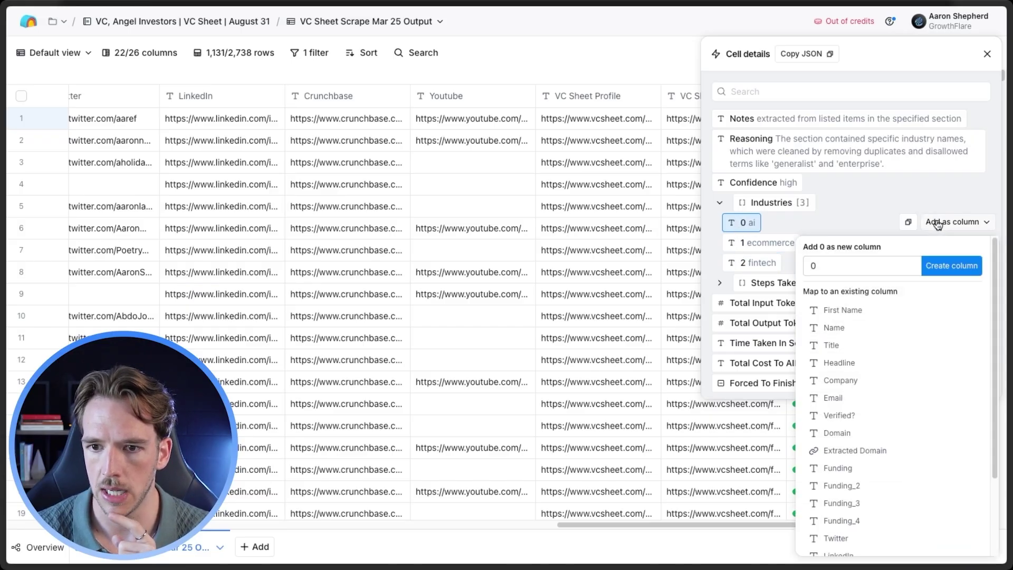
left_click(812, 265)
type("Indus")
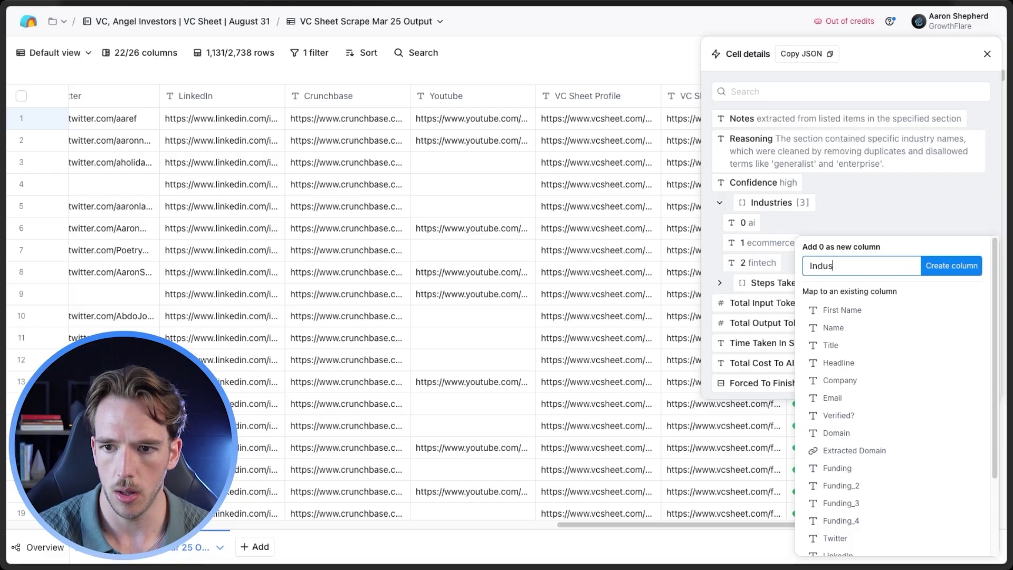
type("try 1")
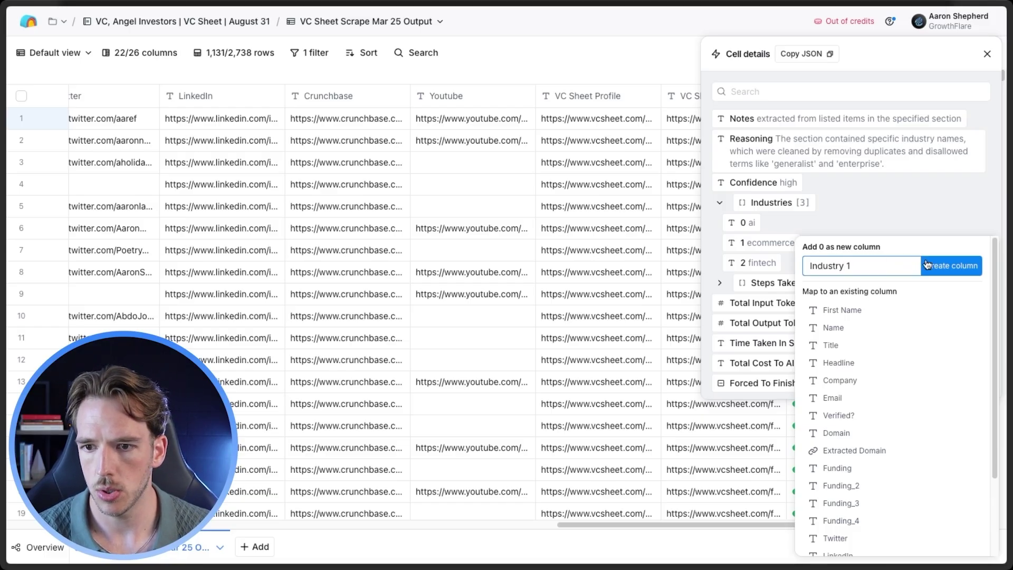
left_click(951, 265)
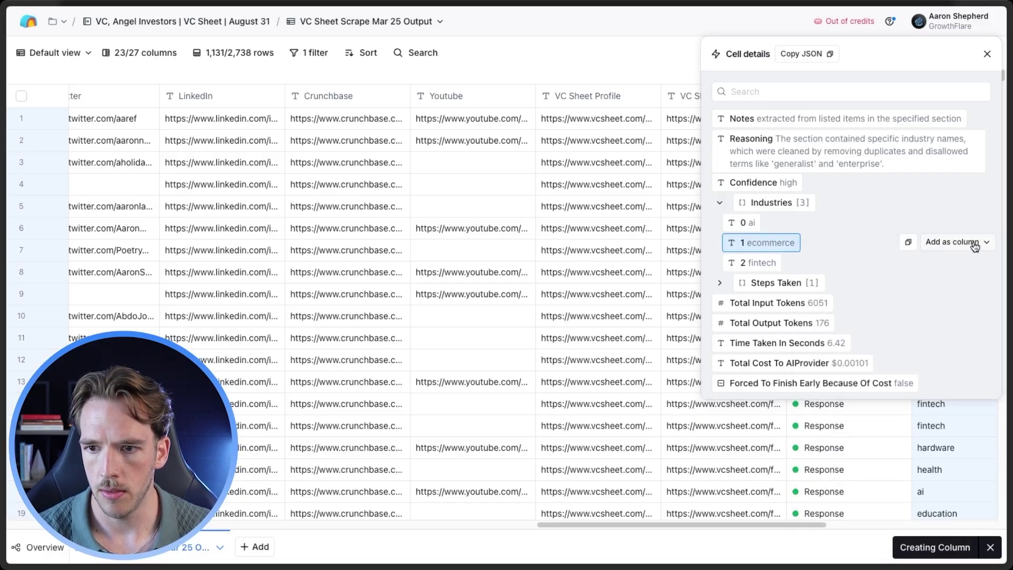
Add item 1 as a new column named Industry 2 and close the details panel
left_click(953, 243)
left_click(864, 285)
key("ctrl+a")
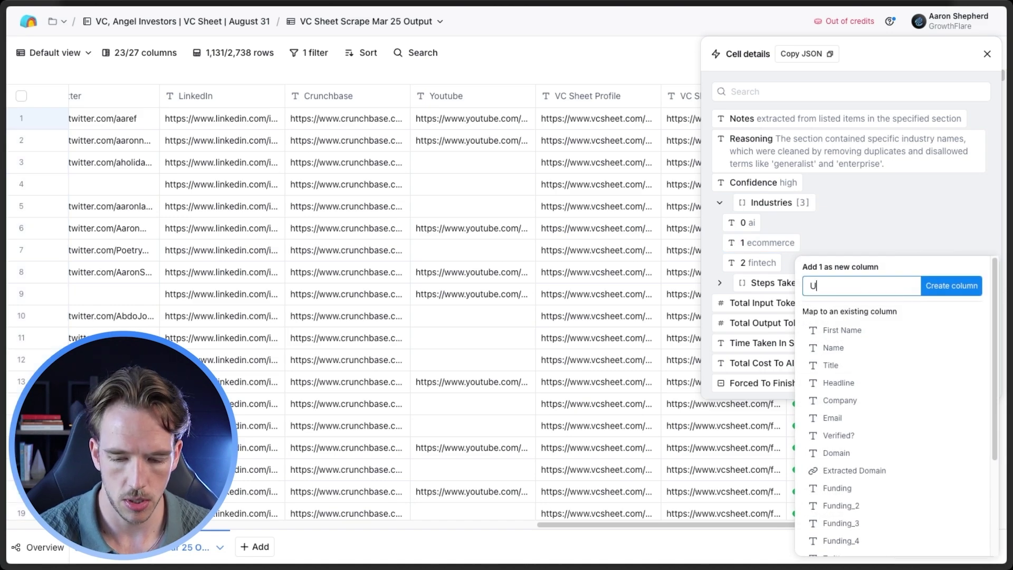
key("BackSpace")
type("Industry 2")
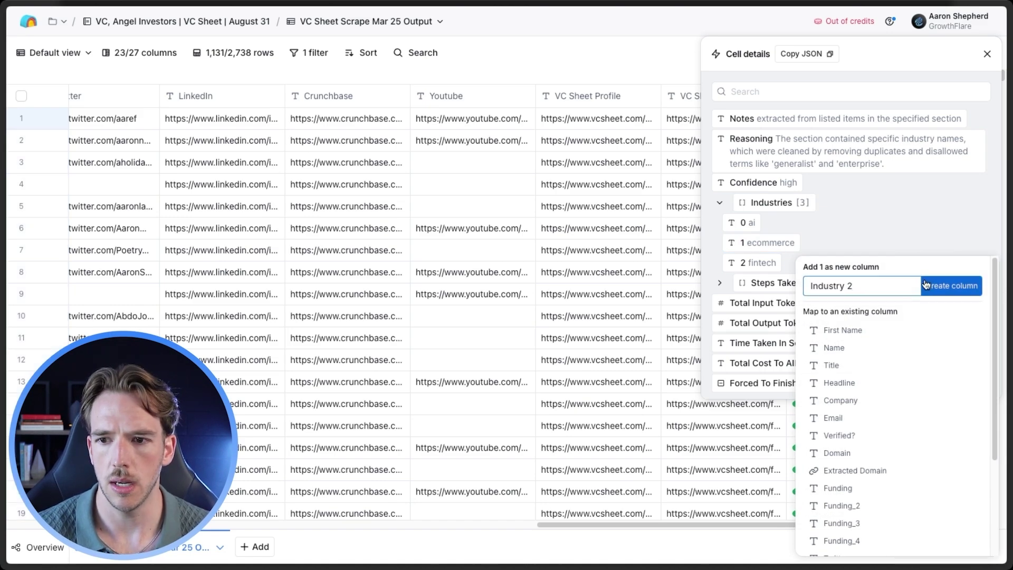
left_click(949, 286)
mouse_move(758, 246)
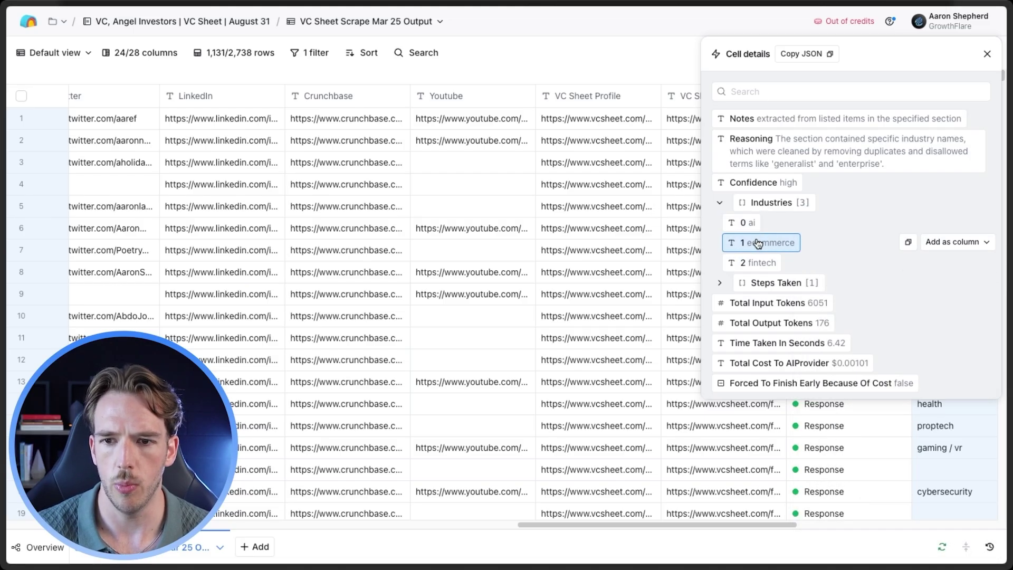
left_click(987, 54)
Move the Industry 1 column directly in front of Industry 2, then open the Industry 2 column menu
scroll(776, 211, "right", 5)
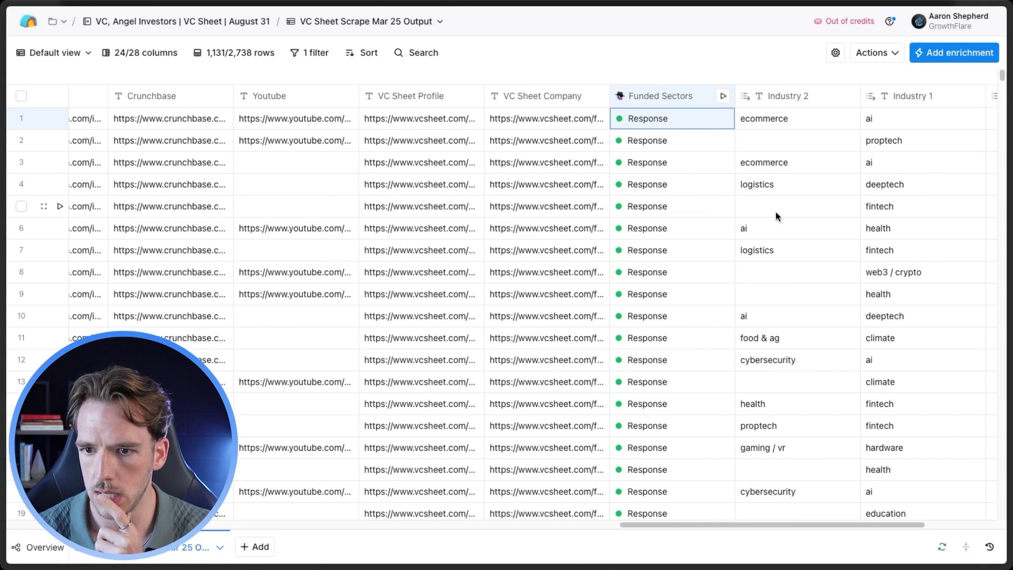
mouse_move(890, 94)
left_mouse_down()
mouse_move(719, 95)
mouse_move(875, 106)
left_mouse_up()
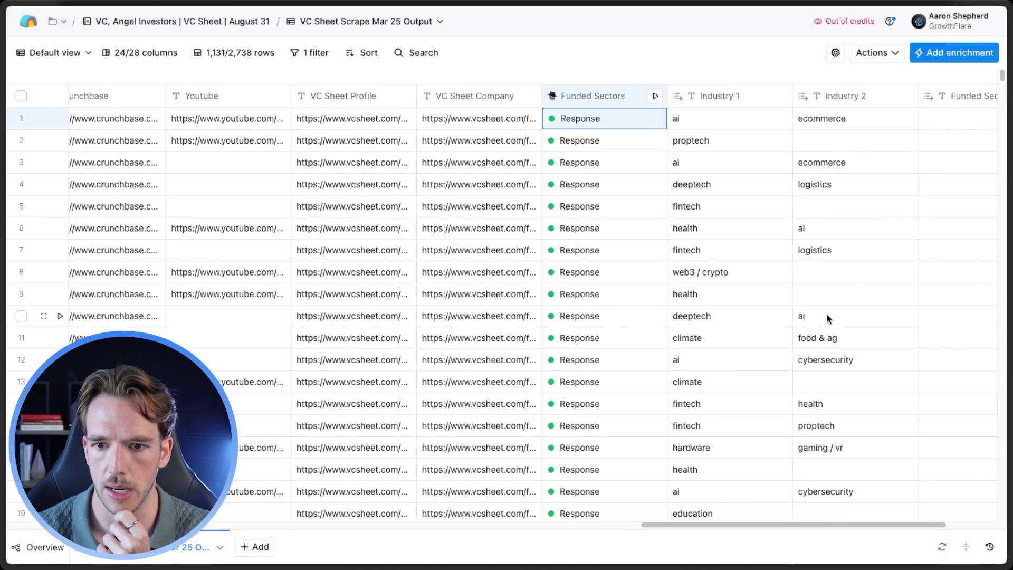
scroll(709, 199, "right", 1)
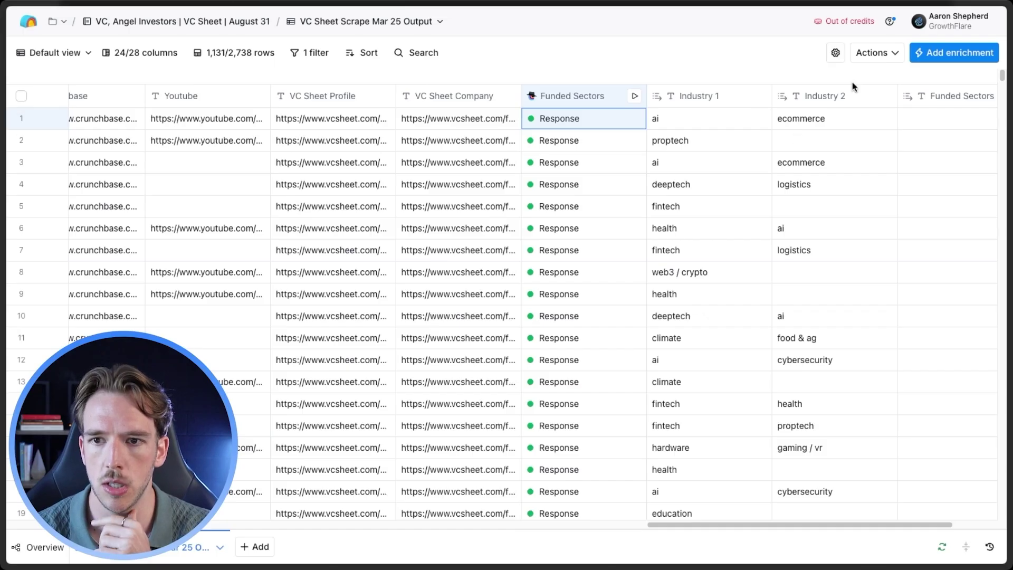
scroll(858, 98, "right", 3)
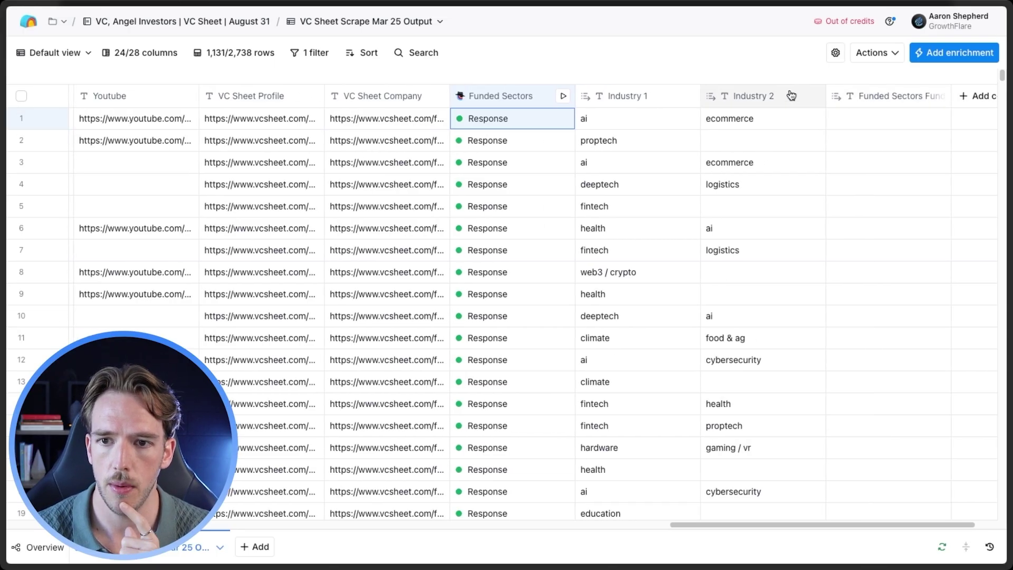
left_click(788, 96)
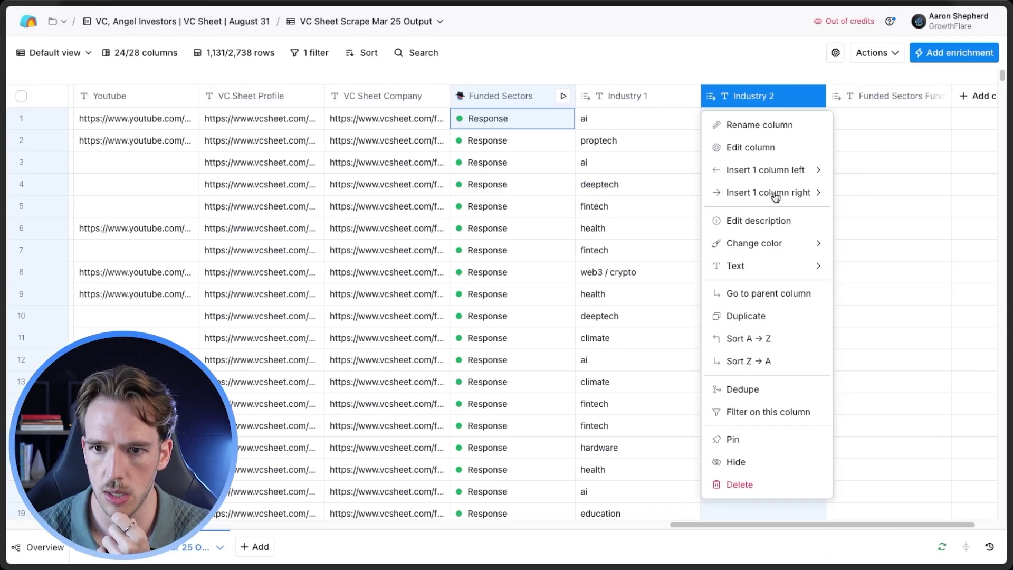
Insert a formula column right of Industry 2 and describe joining Industry 1 and Industry 2 with 'and'
mouse_move(784, 203)
left_click(872, 289)
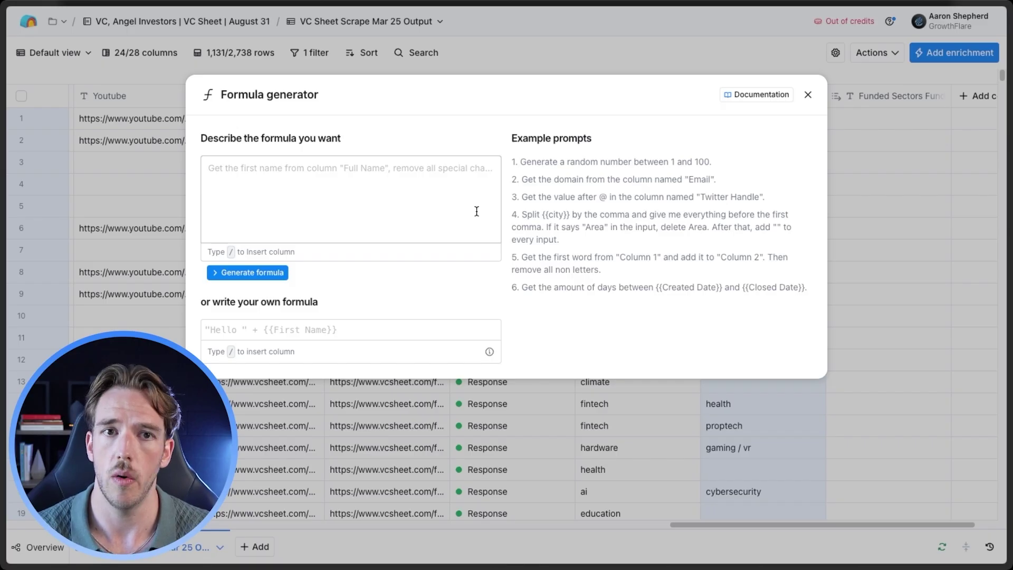
left_click(359, 184)
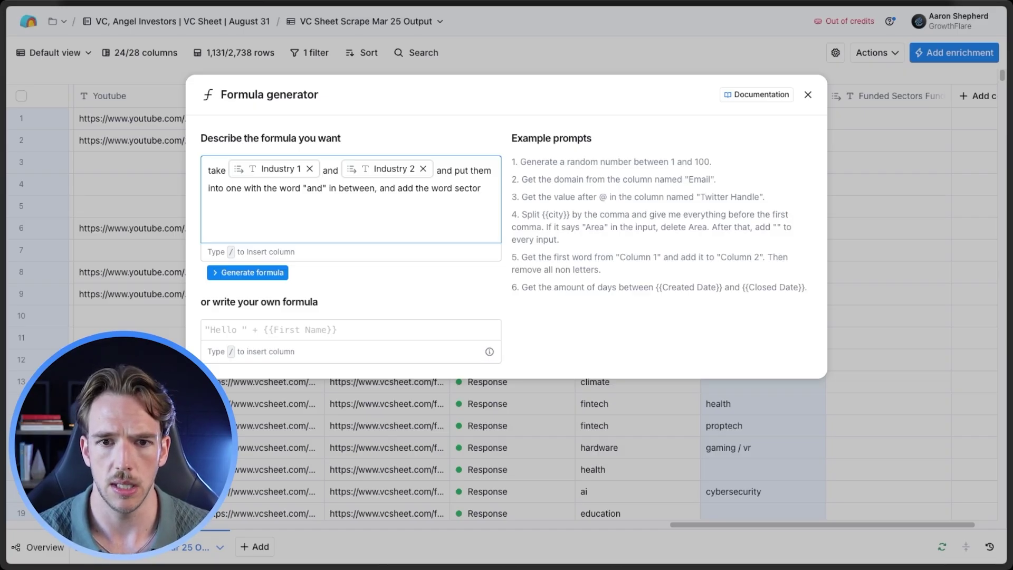
Revise the description to keep only Industry 1 when Industry 2 is blank, and generate the formula
left_click_drag(376, 188, 502, 185)
key("BackSpace")
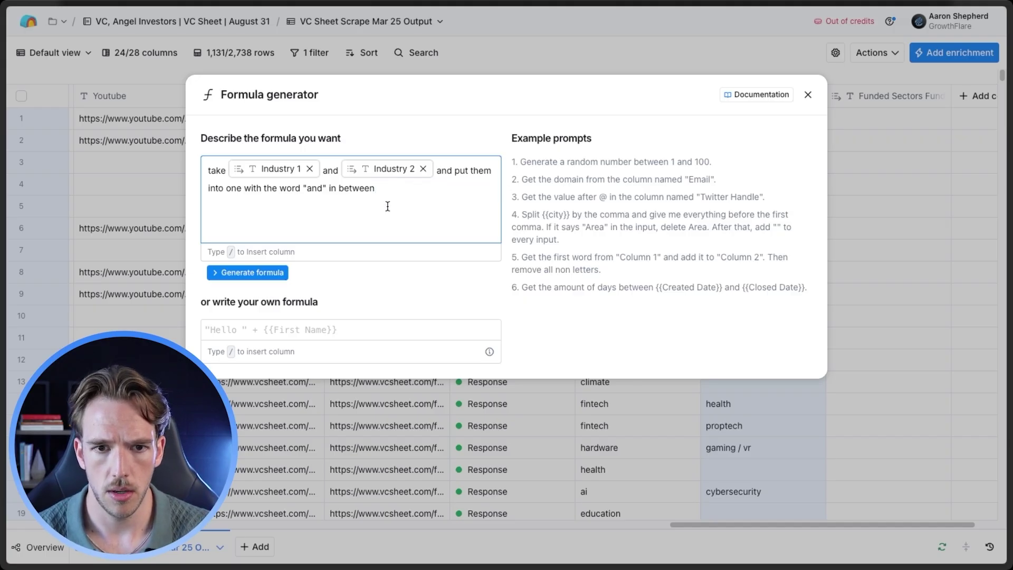
type(". If t")
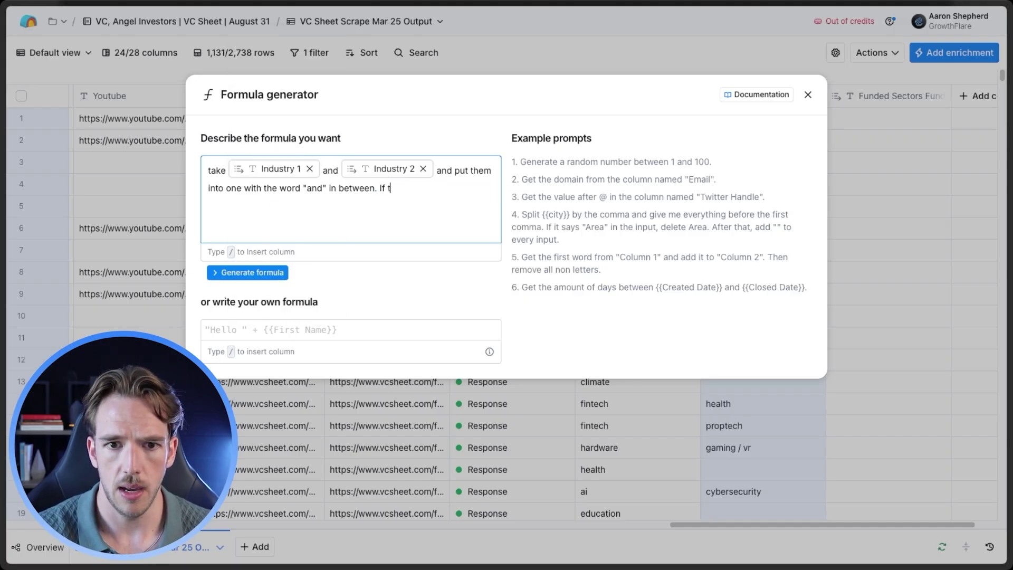
type("here is only")
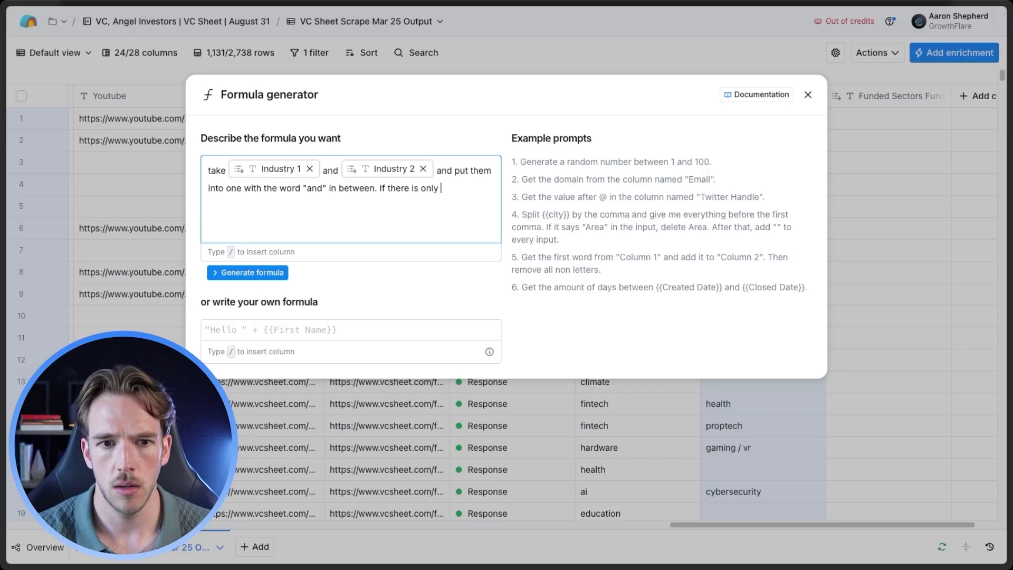
key("alt+BackSpace")
key("alt+BackSpace")
key("alt+BackSpace")
type("/")
left_click(416, 236)
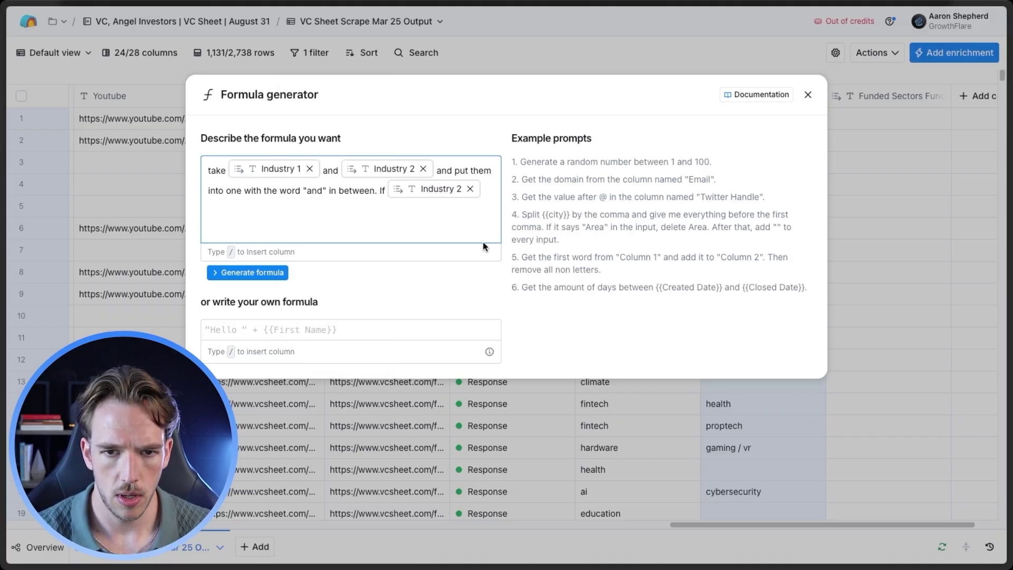
type("is pl")
key("BackSpace")
key("BackSpace")
type("blank, only in")
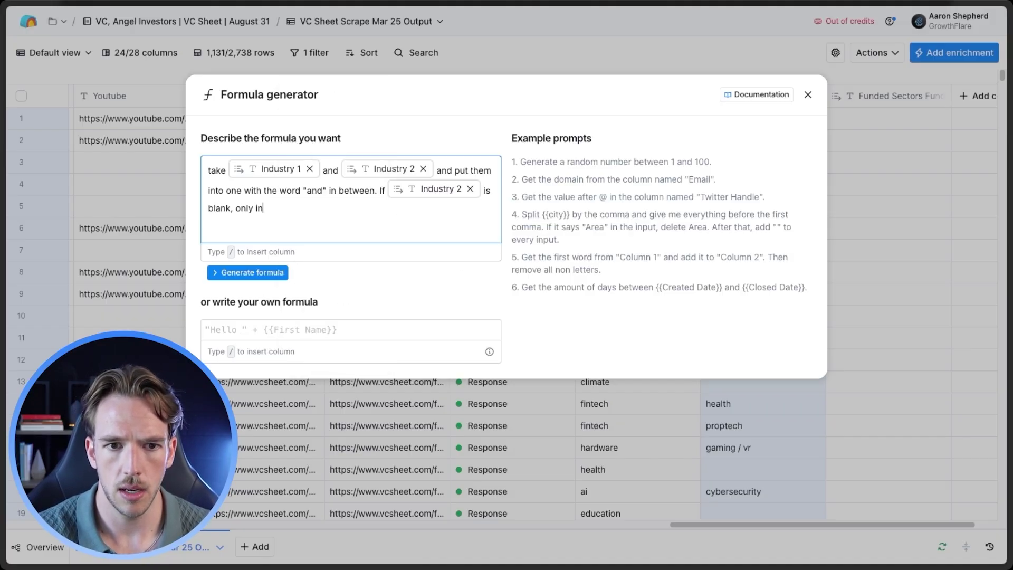
type("clude industry 1.")
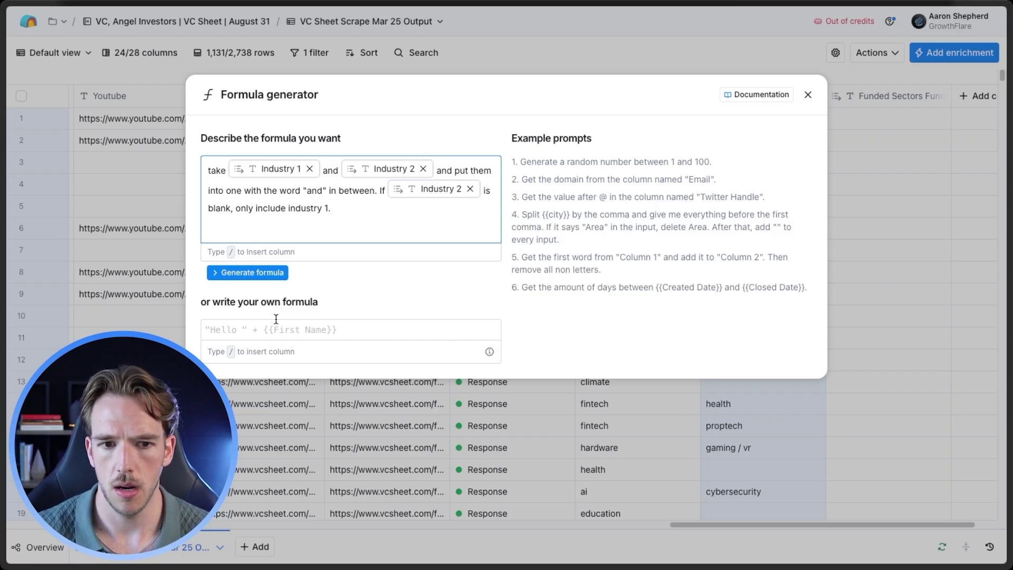
left_click(258, 272)
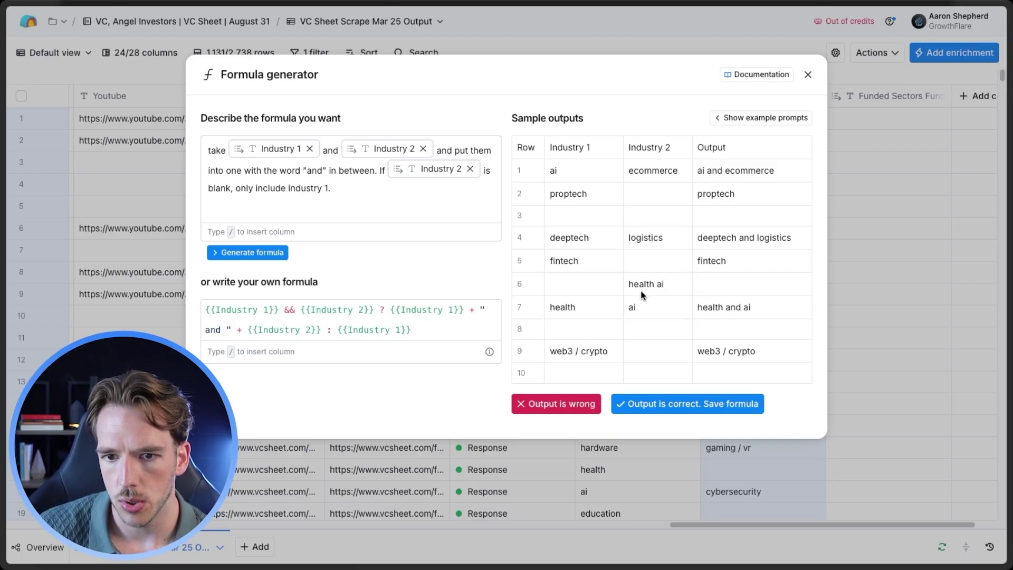
Change the condition to 'if one of the columns is blank, include just one', regenerate, and save as Combined Industry
left_click(423, 199)
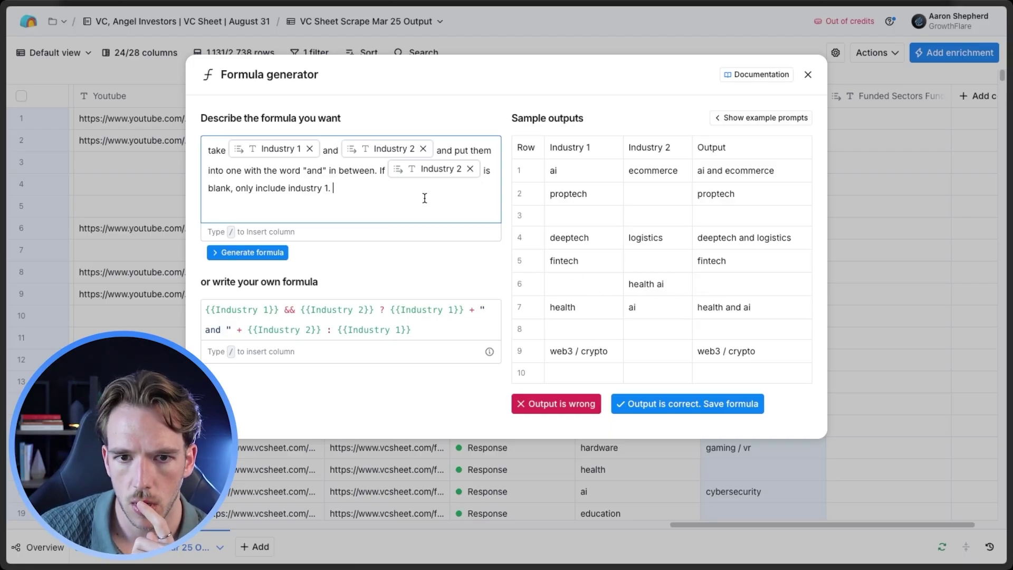
left_click(470, 169)
left_click_drag(478, 182, 388, 166)
key("BackSpace")
type("one ")
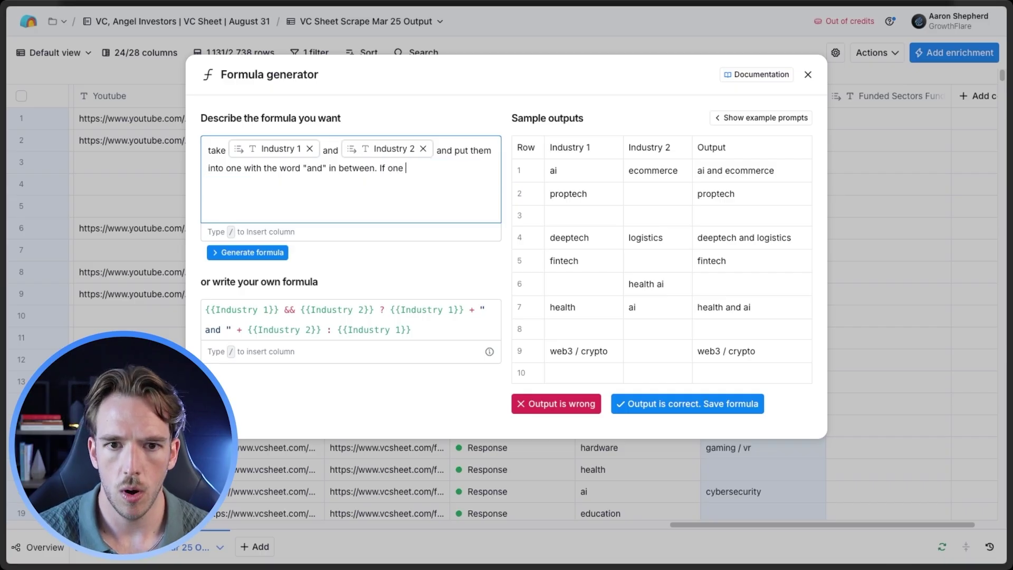
type("of the columns")
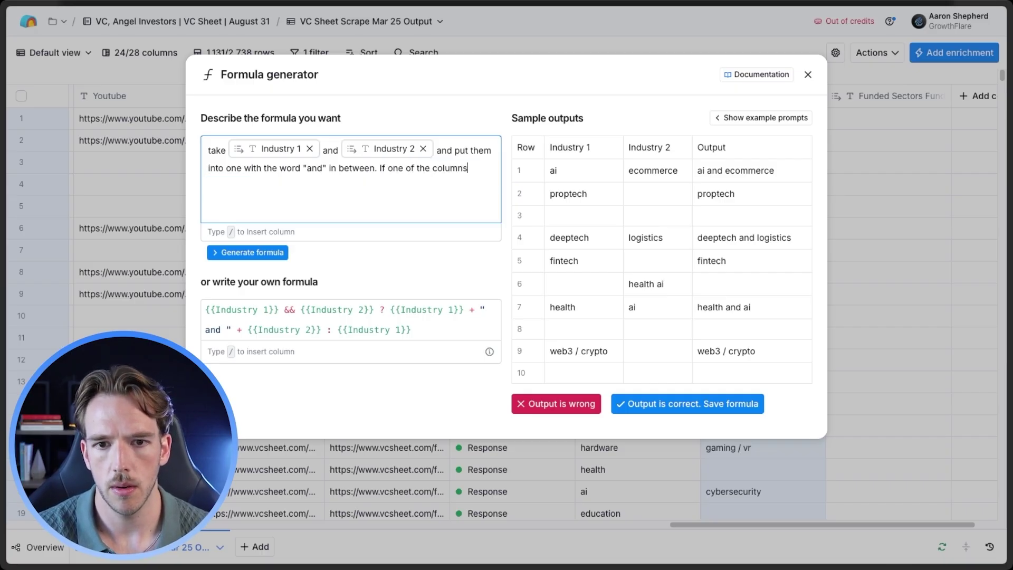
type(" is blank, incl")
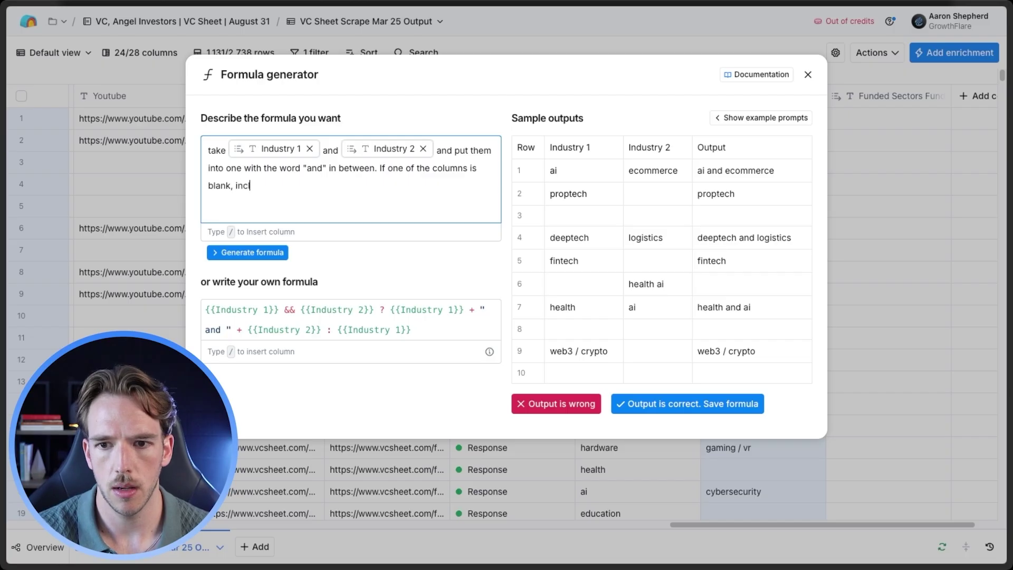
type("ude just one.")
key("Return")
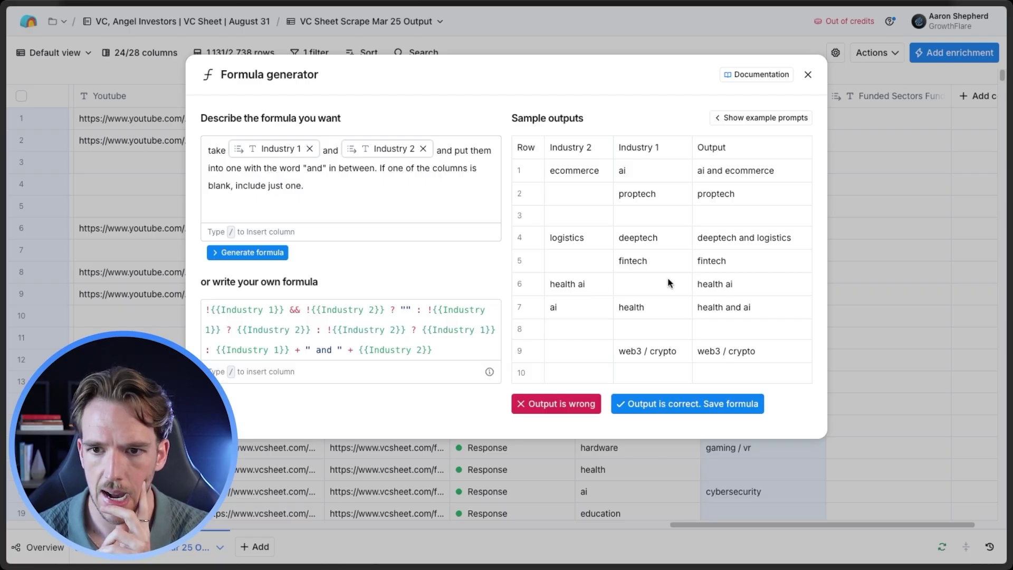
left_click(669, 404)
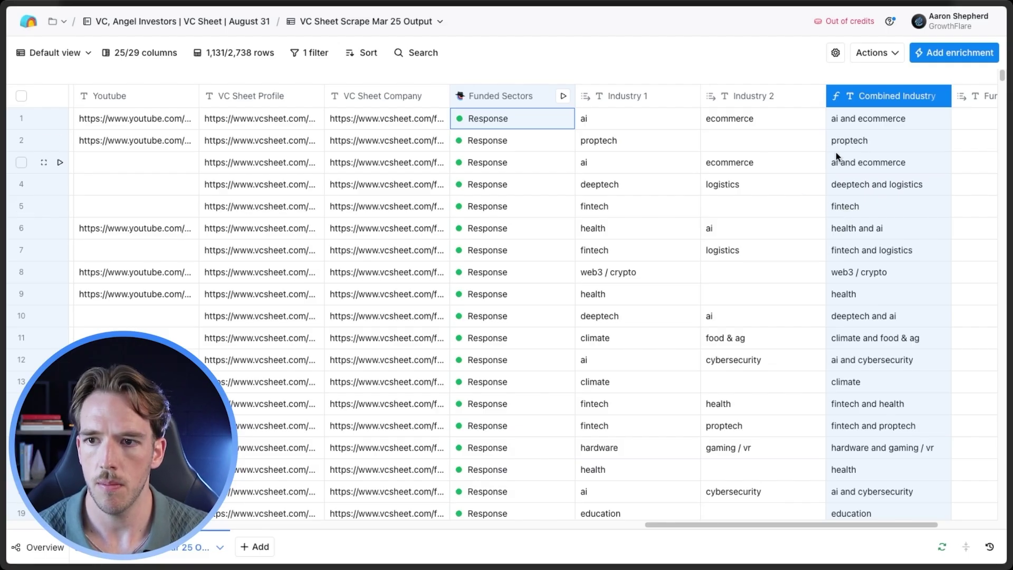
scroll(837, 151, "right", 5)
Hide the Funded Sectors column and add a new Use AI enrichment column
left_click(828, 97)
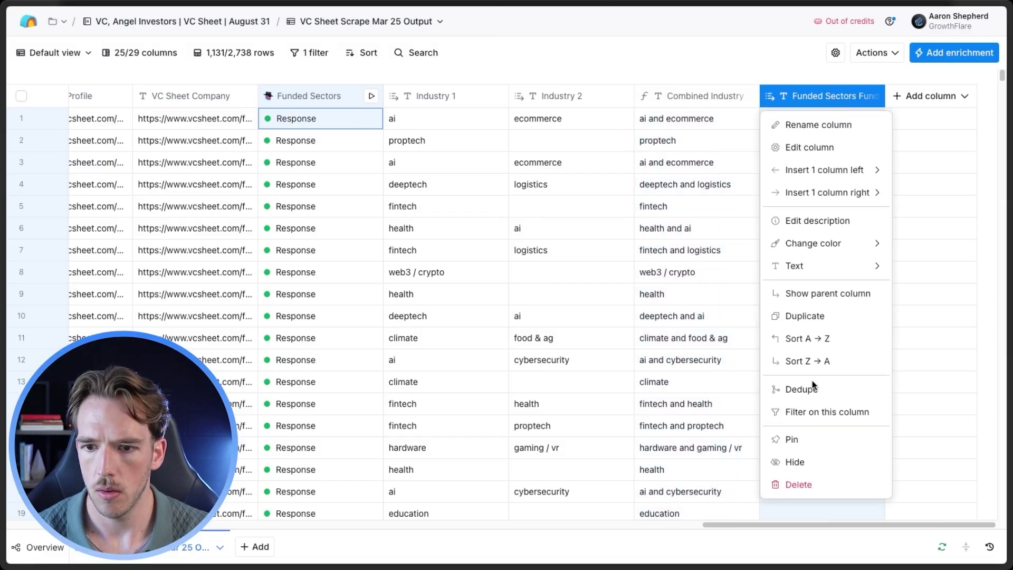
left_click(807, 461)
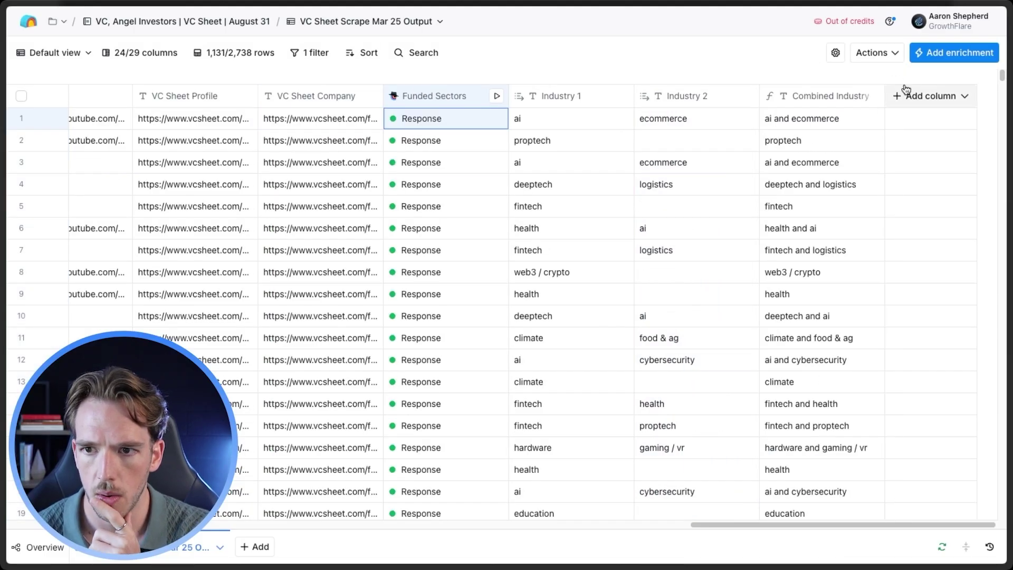
left_click(896, 94)
left_click(928, 122)
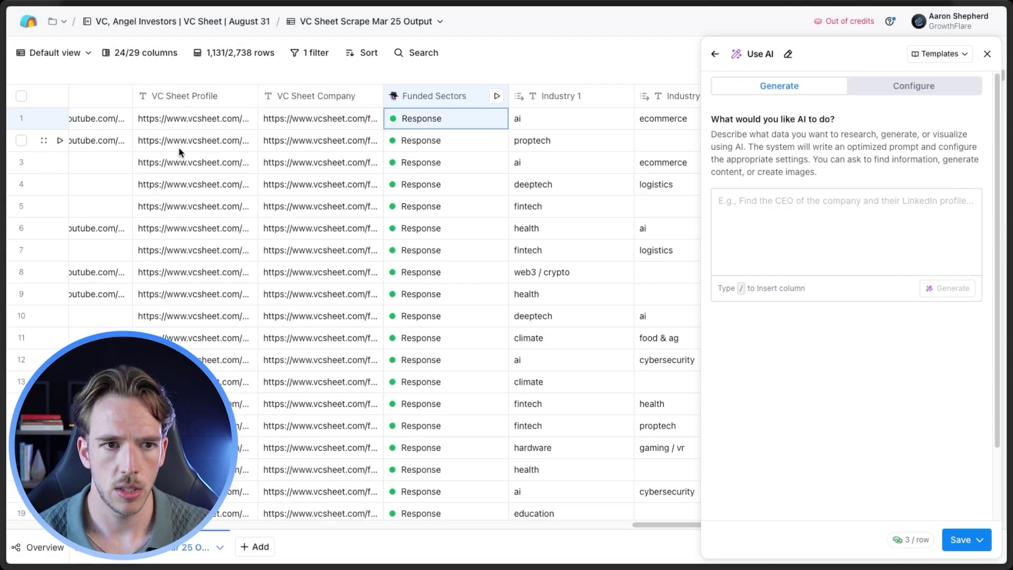
mouse_move(2, 148)
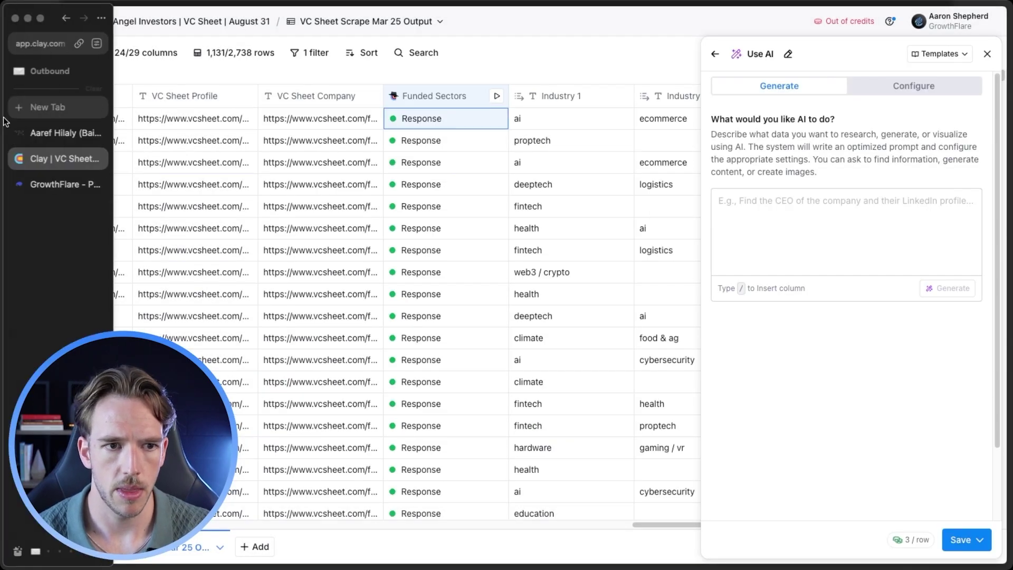
Check the Notable investments field on the investor's VC Sheet profile page
left_click(50, 132)
triple_click(320, 231)
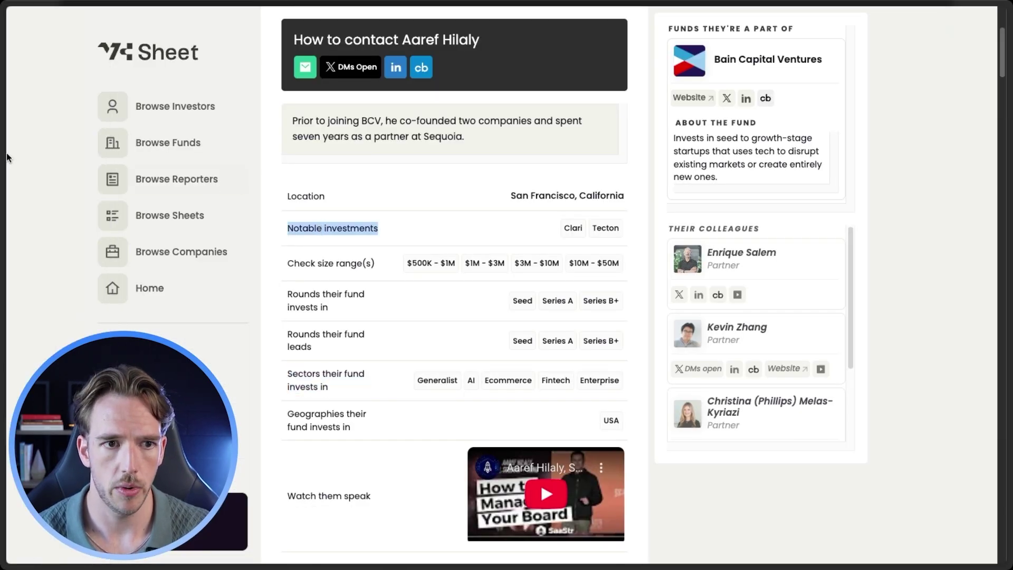
left_click(32, 158)
Write a prompt pulling notable investments from /VC Sheet Profile, else replying "none found"
type("to /vc sge")
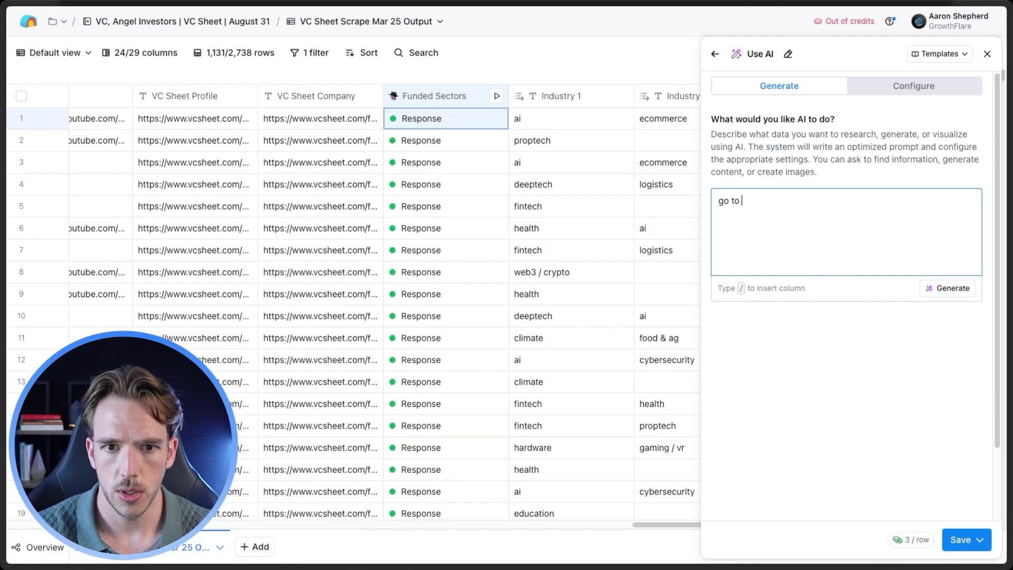
key("BackSpace")
key("BackSpace")
left_click(866, 223)
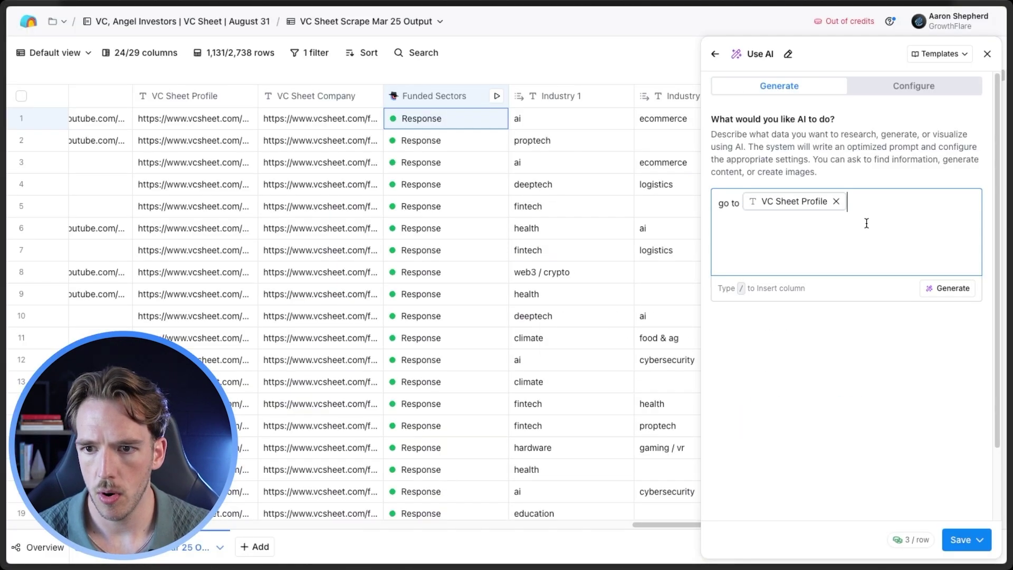
type("and pull the n")
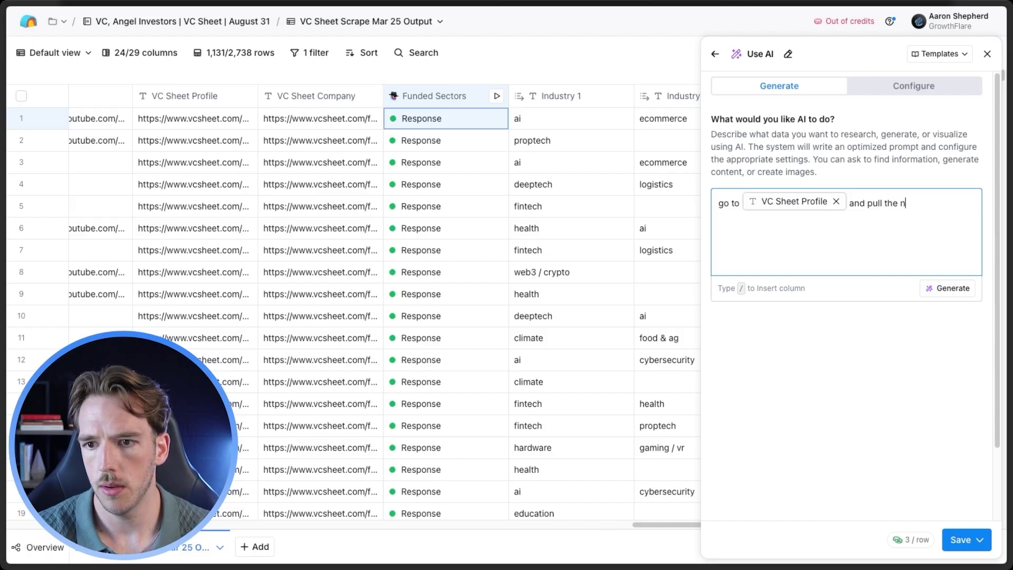
type("otable investment")
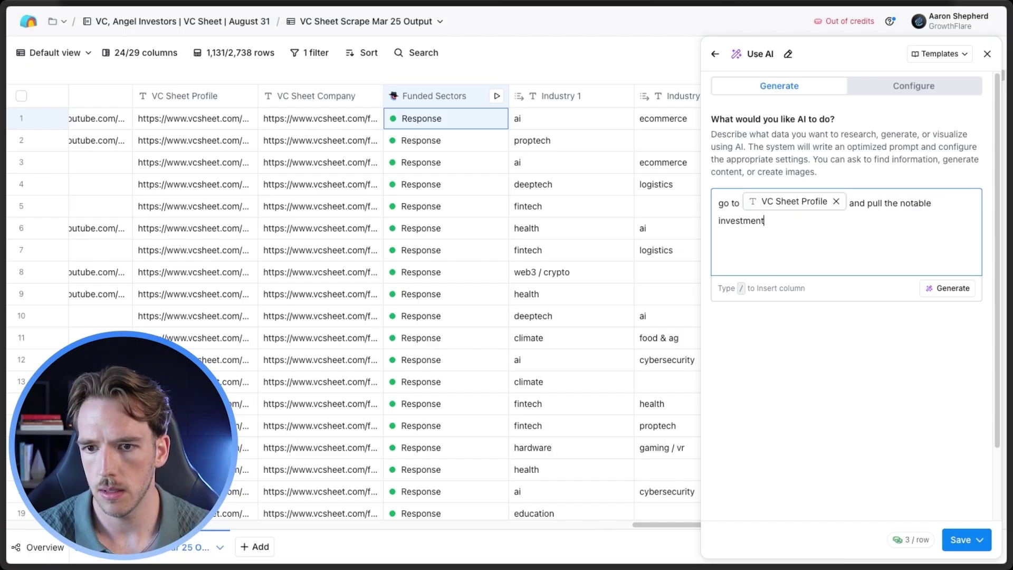
type("s. If there are two ")
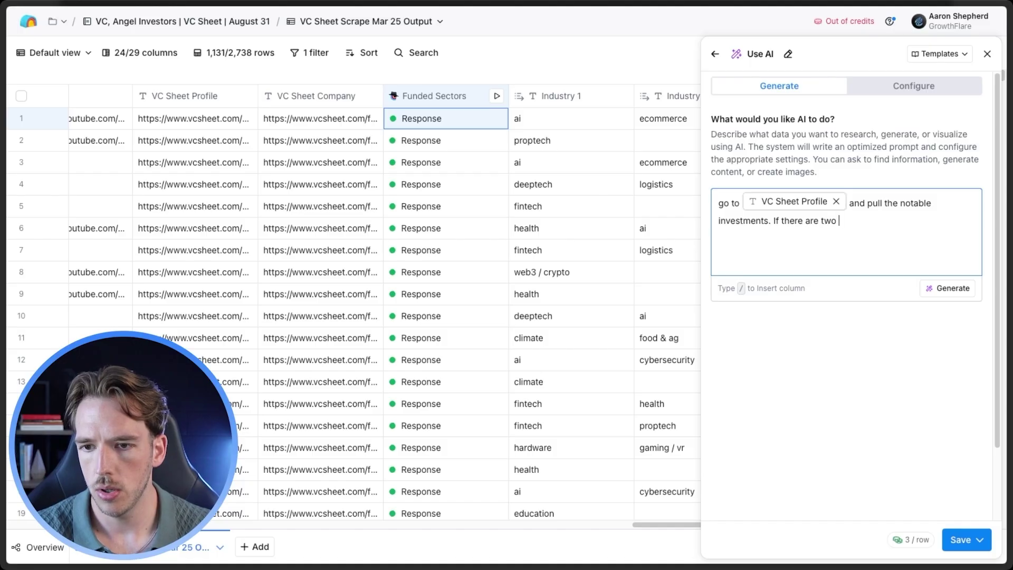
type("include both w")
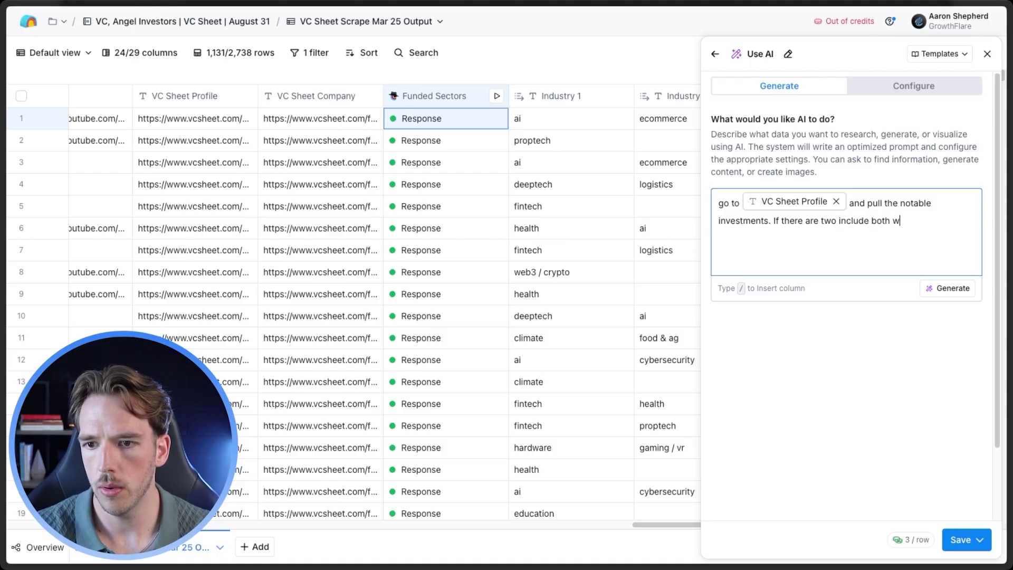
type("ith the word and in between.,")
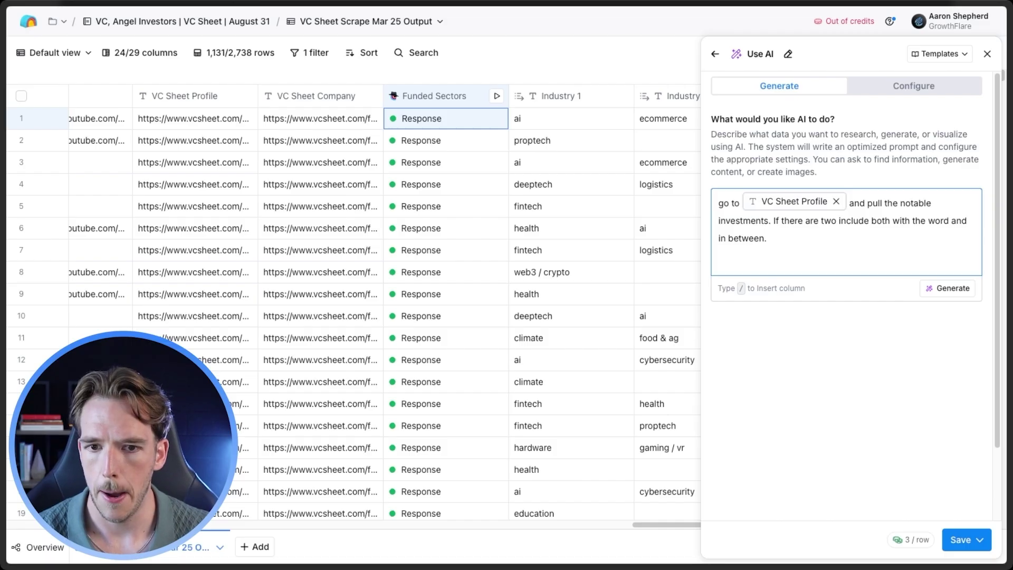
type("If there")
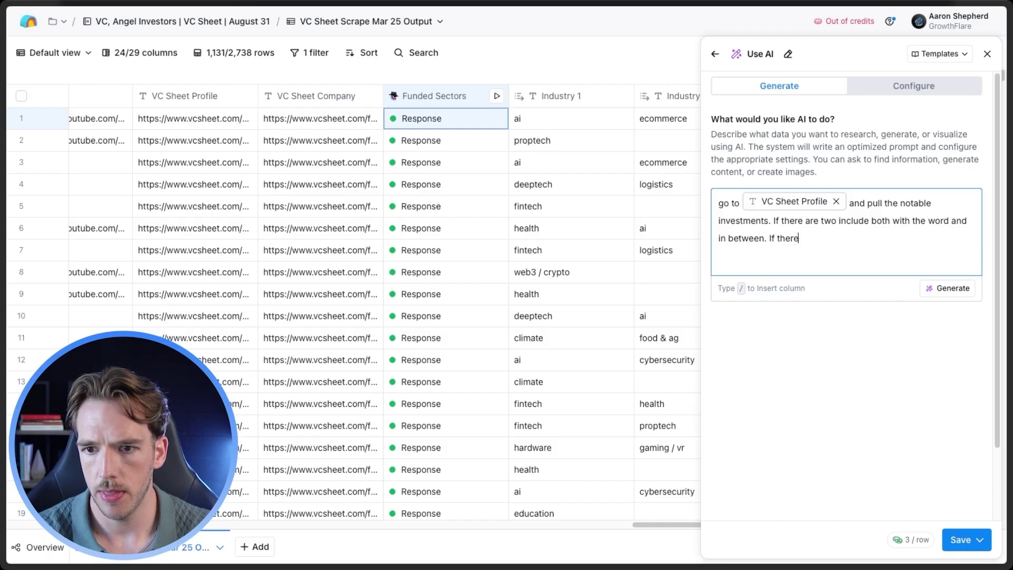
type(" are no notable inv")
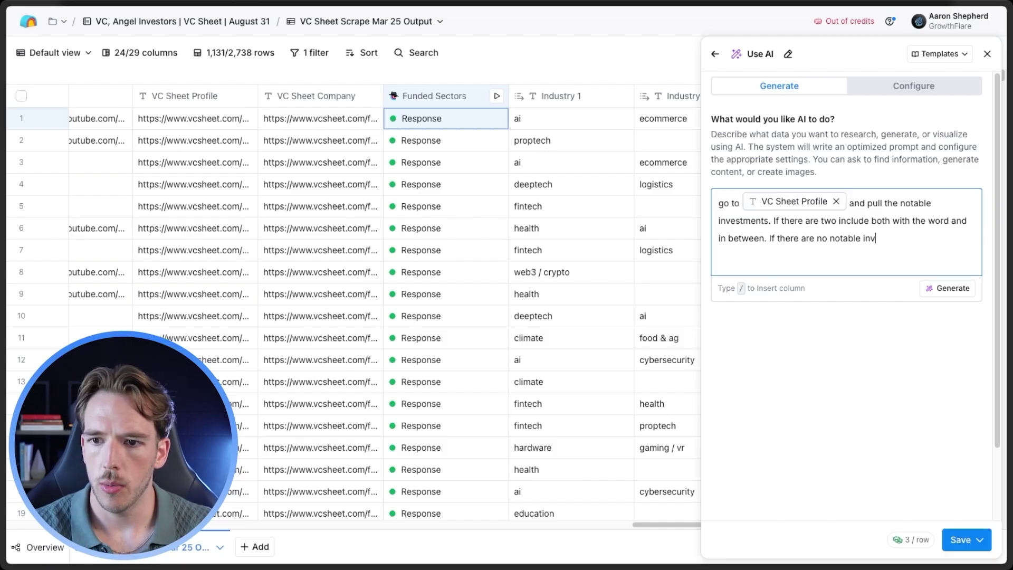
type("estments, re")
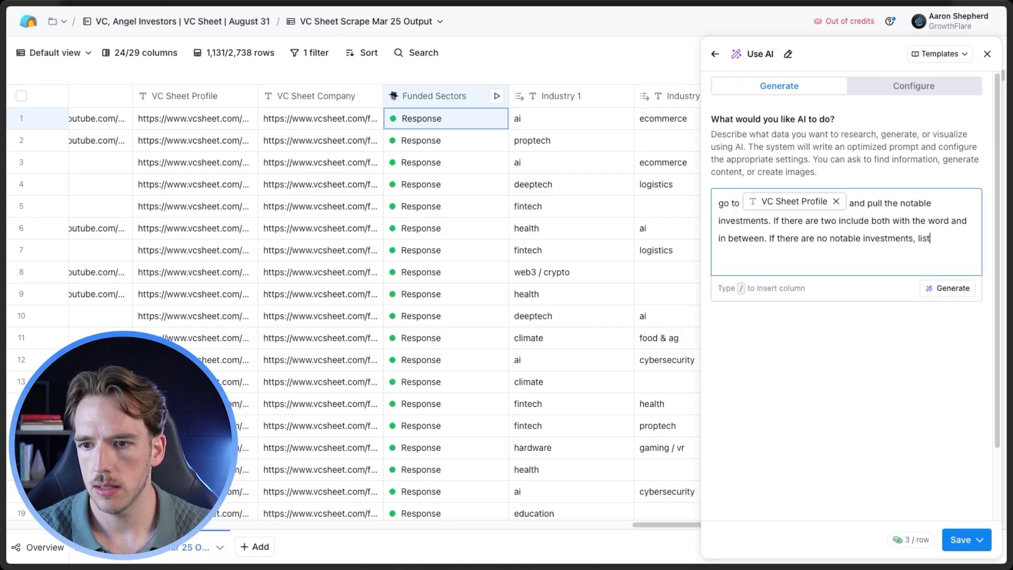
key("BackSpace")
key("BackSpace")
type("reply \"none found\"")
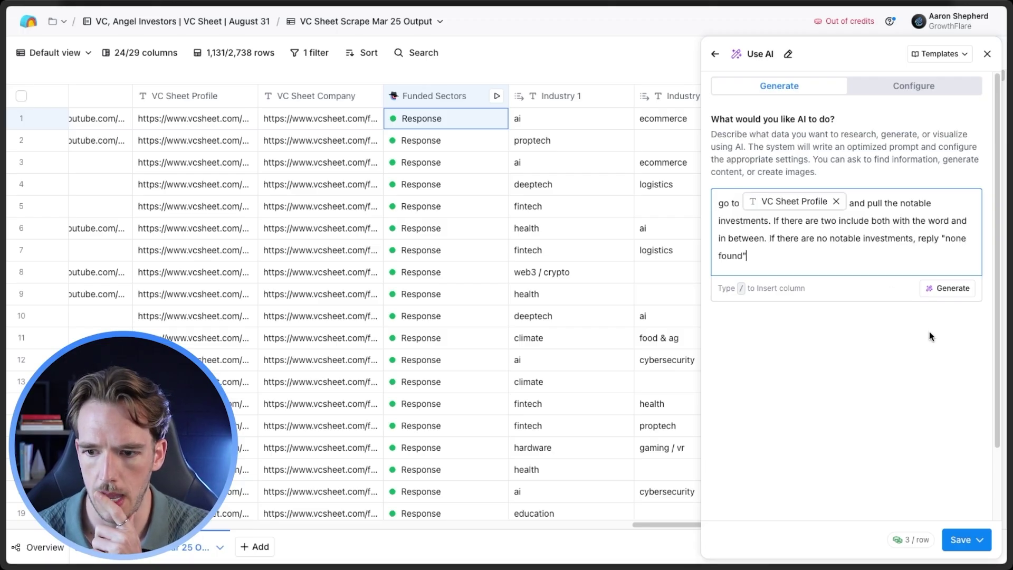
left_click(947, 289)
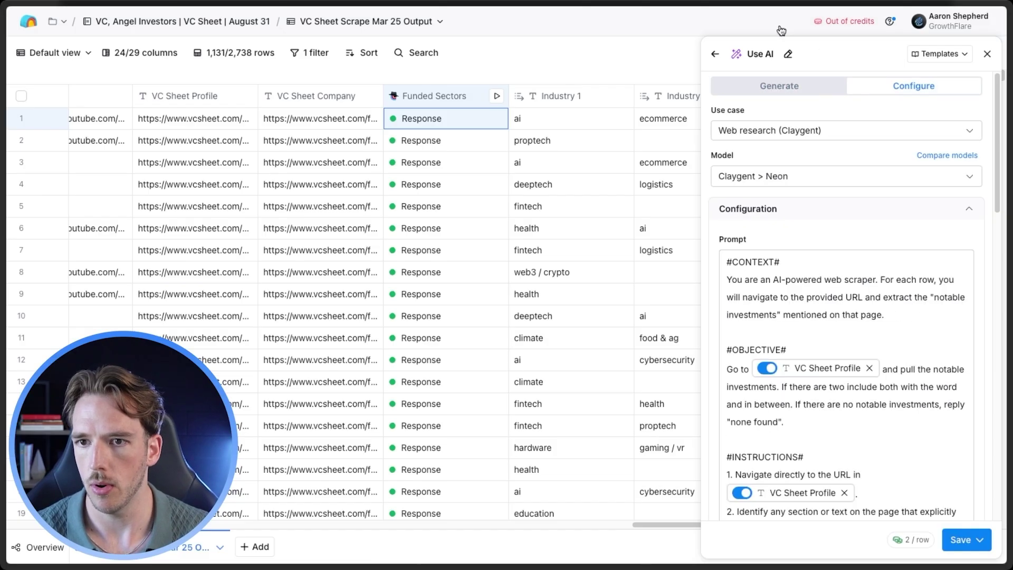
Switch the AI model to GPT 4o Mini, then save and run the column on 10 rows
left_click(843, 175)
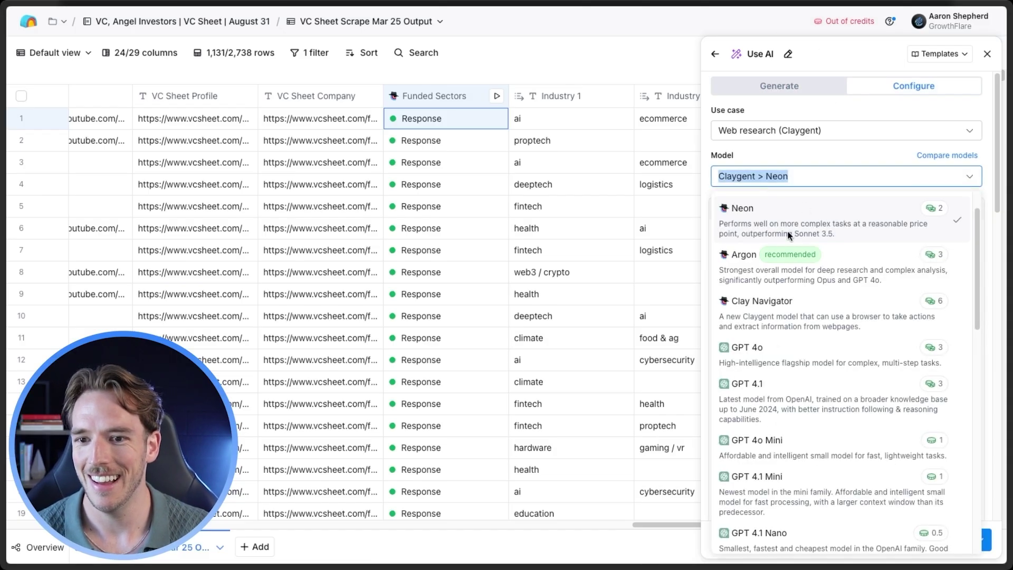
left_click(819, 448)
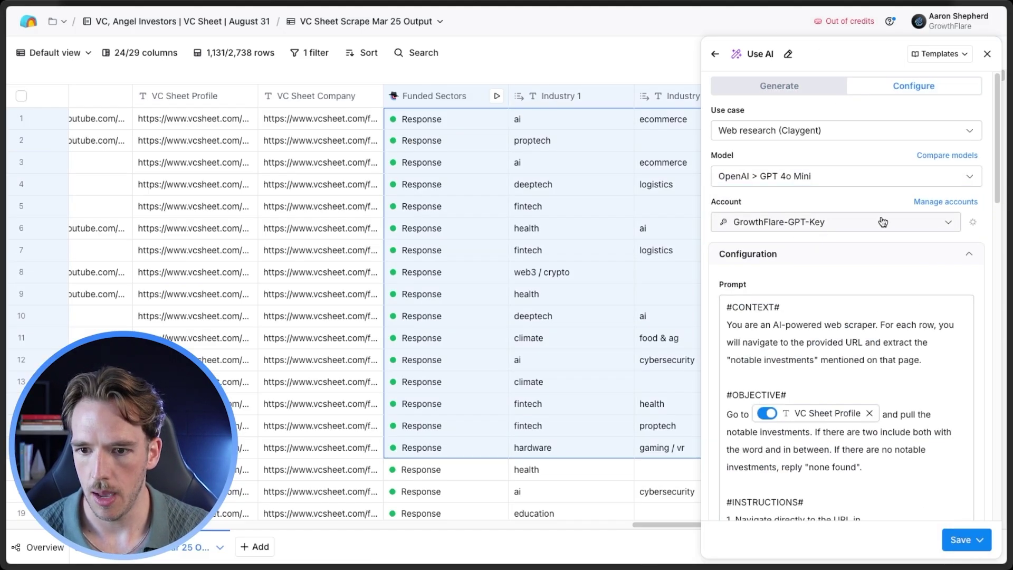
scroll(793, 332, "down", 1)
scroll(794, 331, "down", 5)
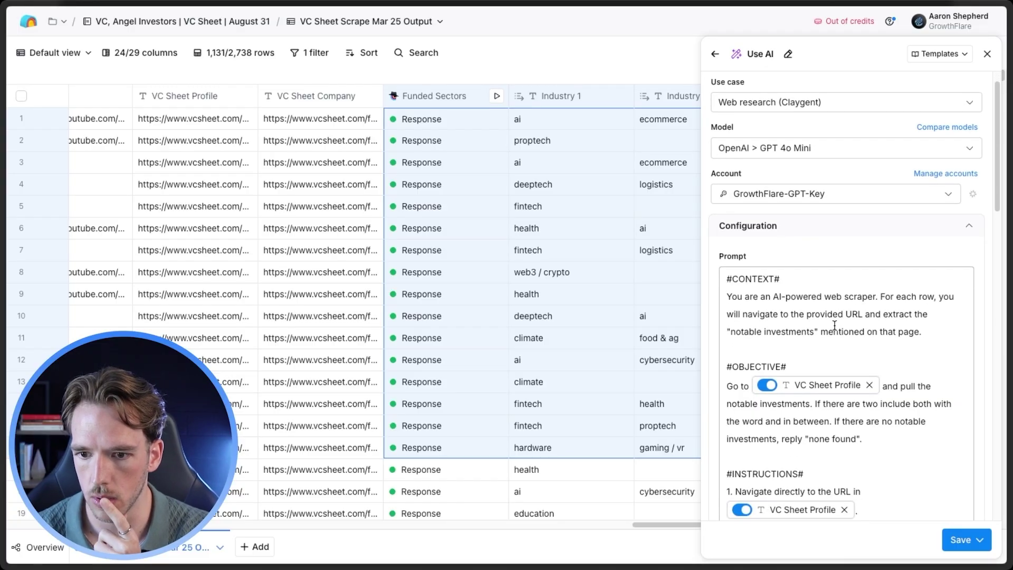
left_click(979, 540)
left_click(920, 466)
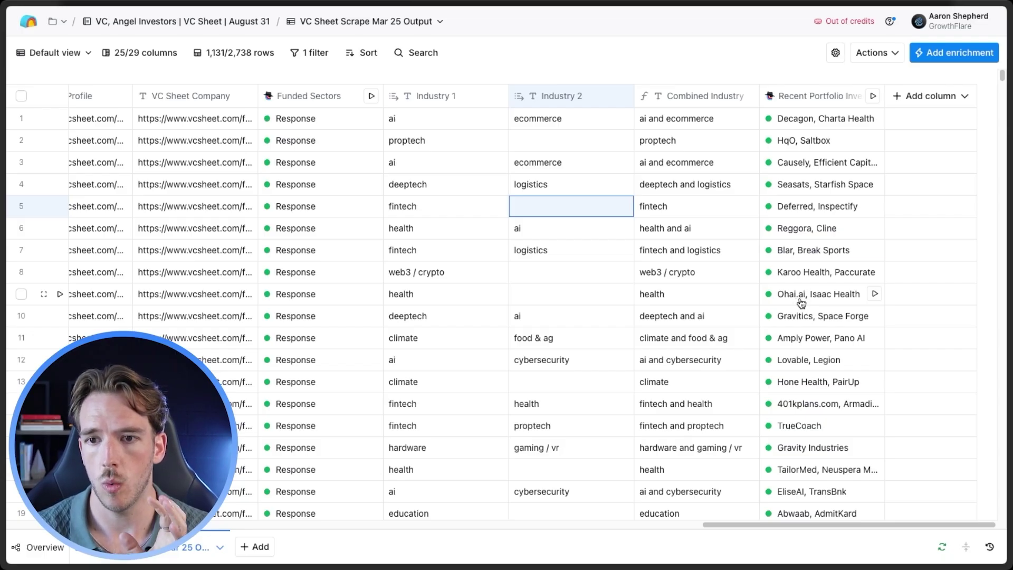
Scroll through the Recent Portfolio Investments column to review each investor's company names
scroll(805, 348, "down", 2)
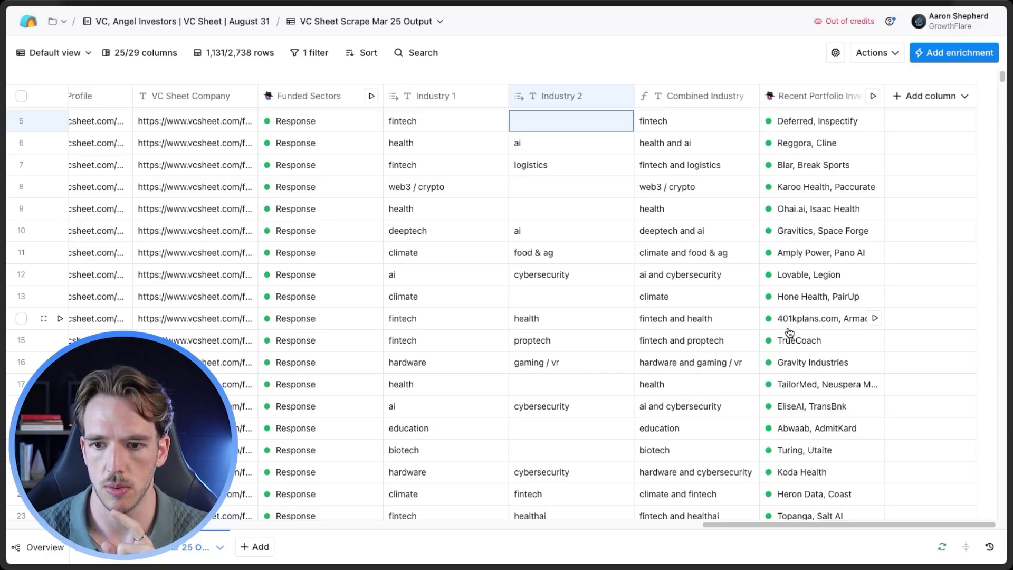
left_click(813, 95)
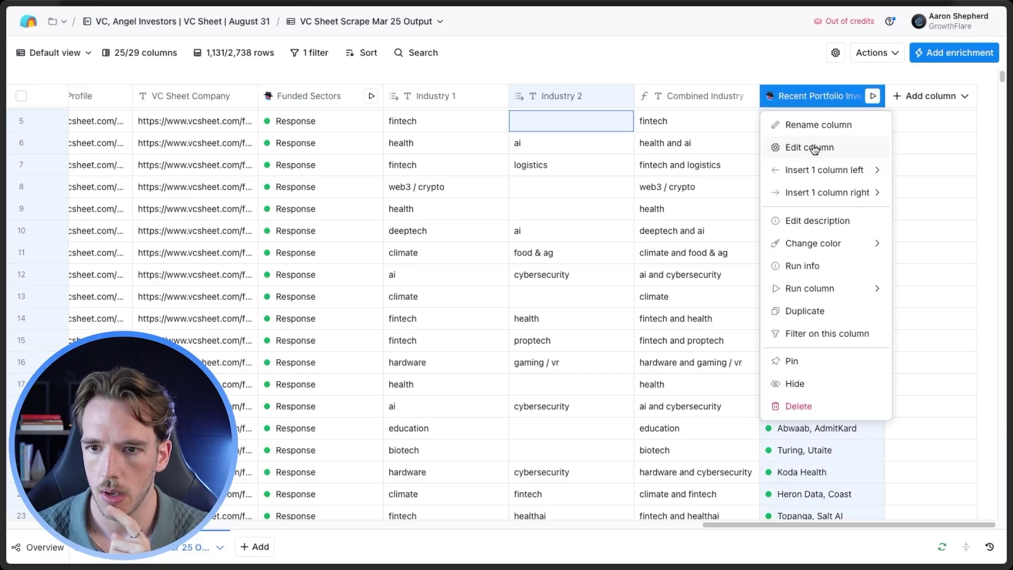
left_click(815, 148)
scroll(840, 282, "down", 3)
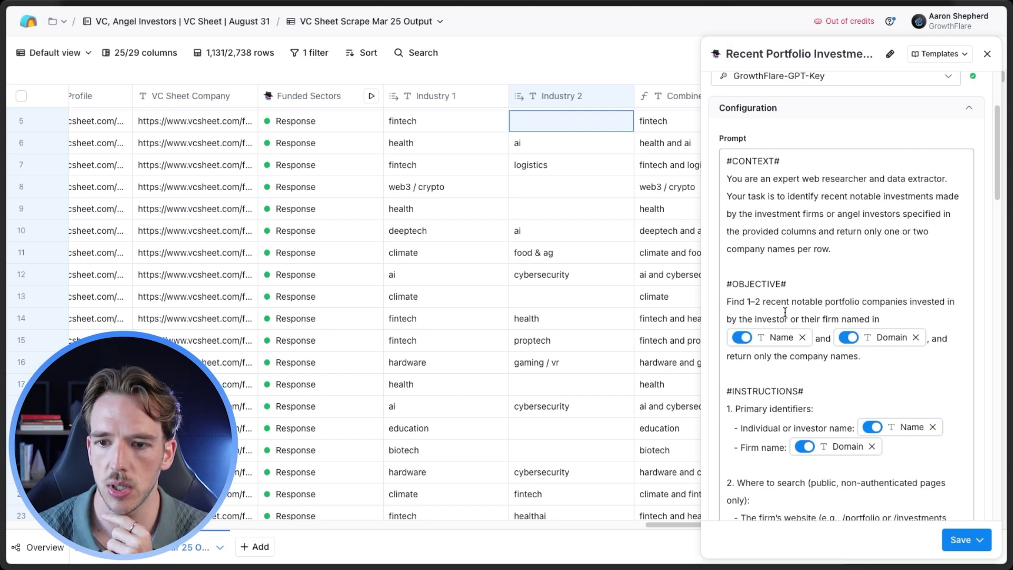
scroll(839, 298, "down", 5)
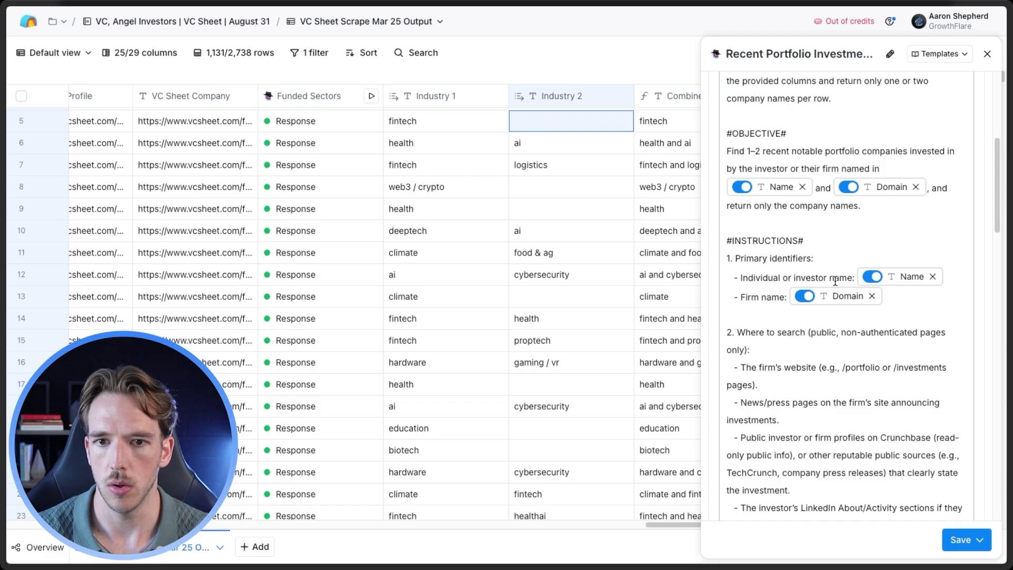
scroll(240, 211, "left", 5)
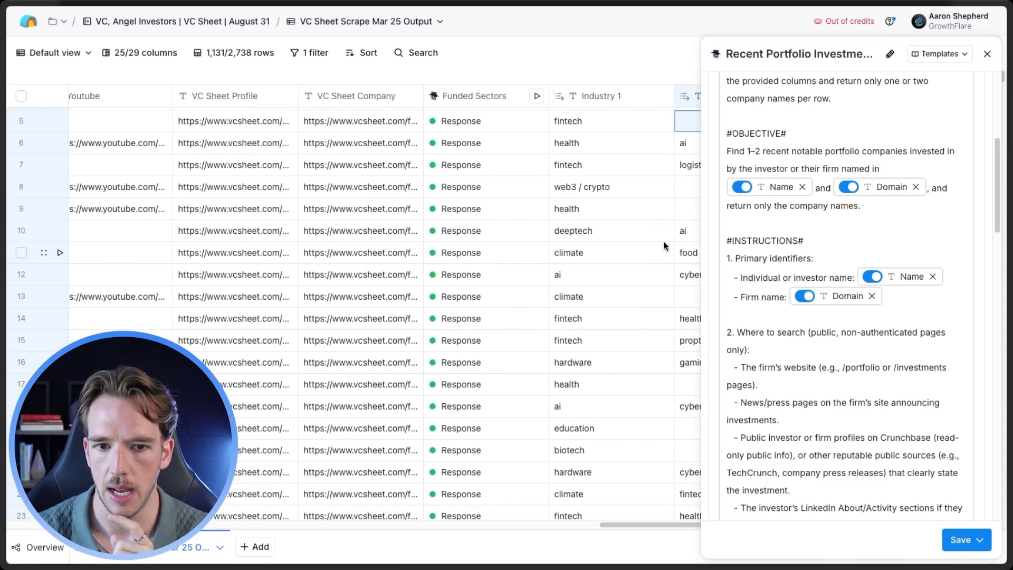
scroll(855, 316, "down", 3)
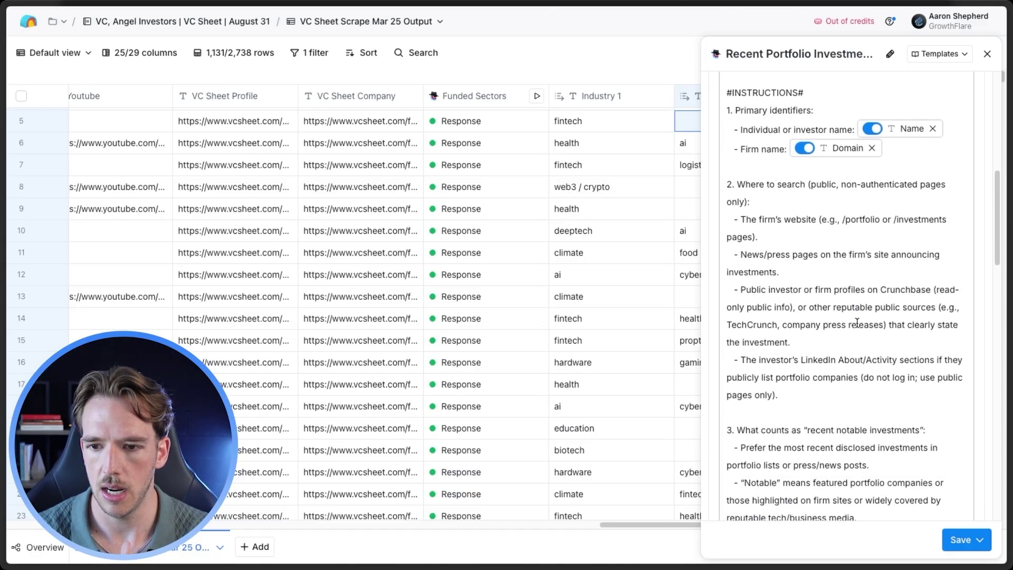
scroll(863, 295, "up", 7)
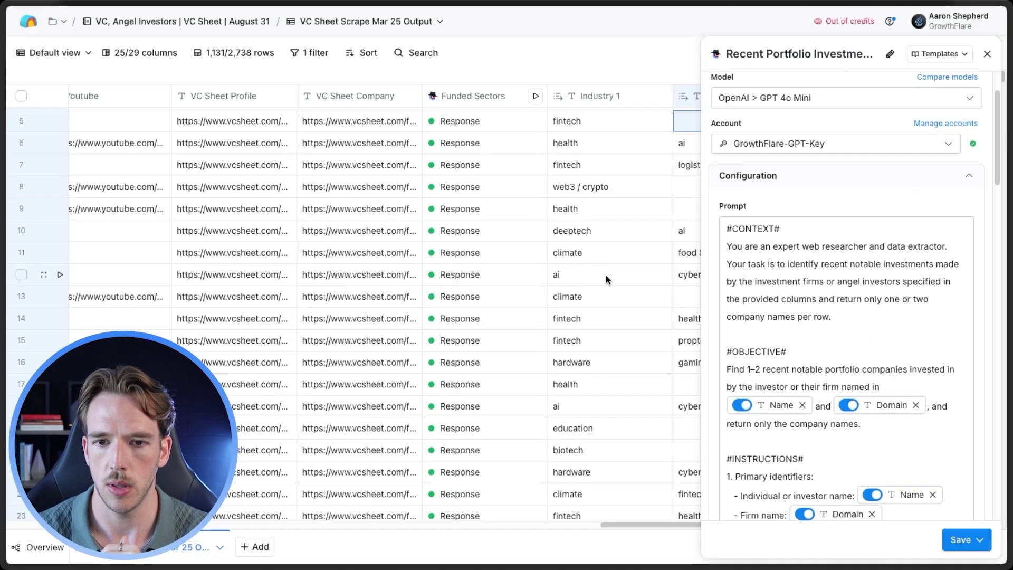
scroll(606, 274, "right", 5)
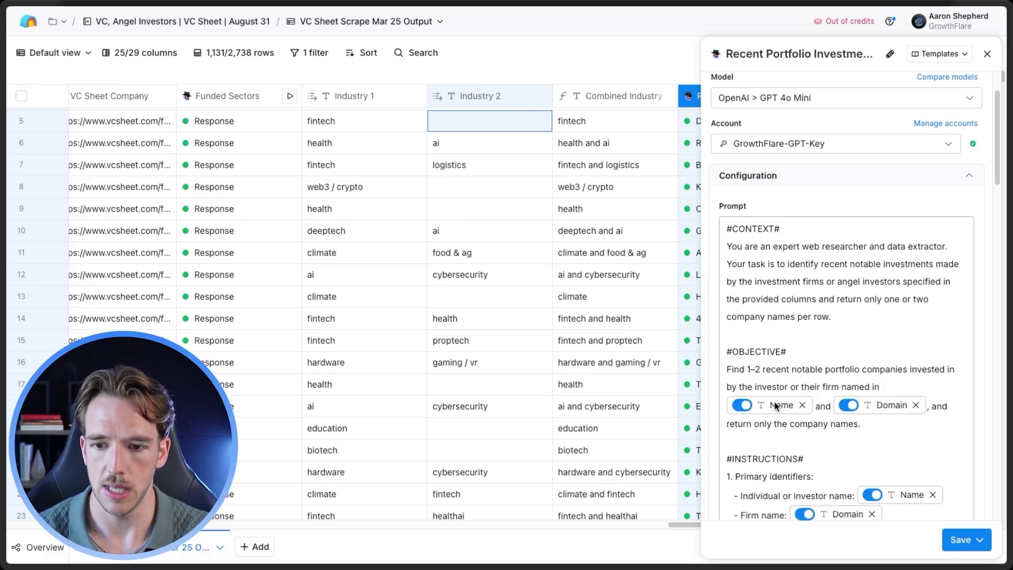
mouse_move(769, 408)
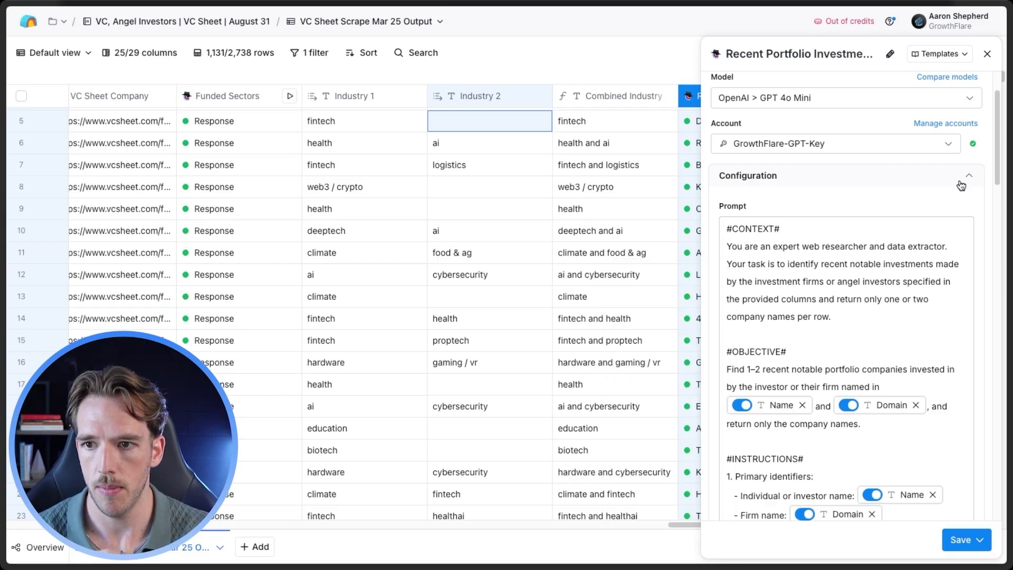
left_click(987, 53)
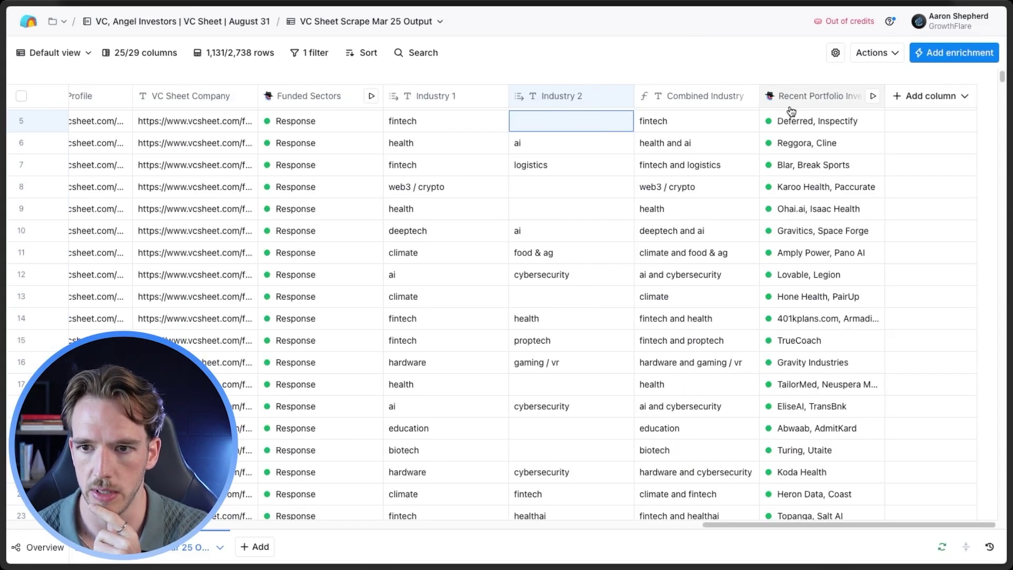
Add a formula column describing how to join /recent portfolio company names with "and" and strip URLs
left_click(818, 97)
mouse_move(844, 194)
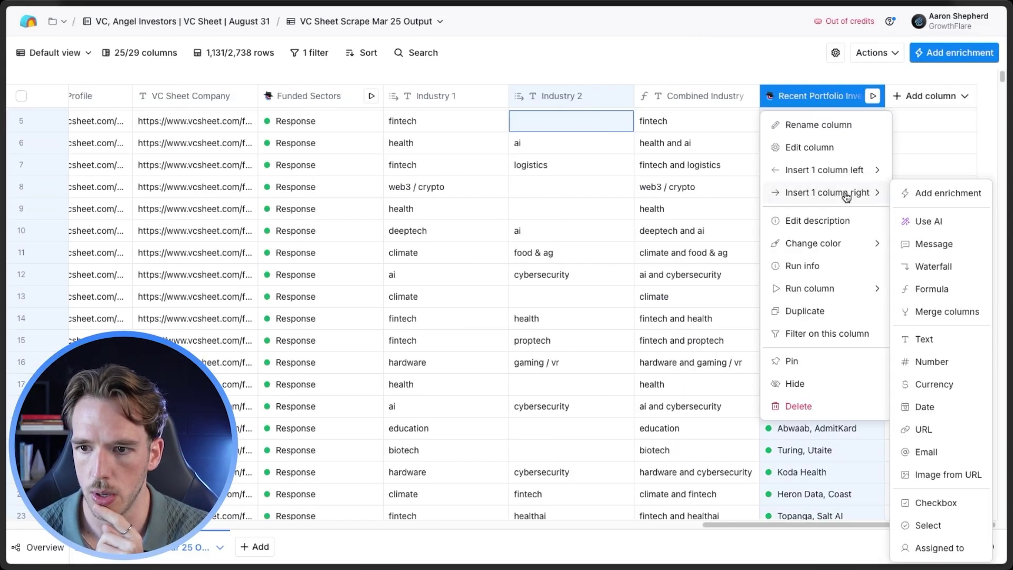
left_click(944, 290)
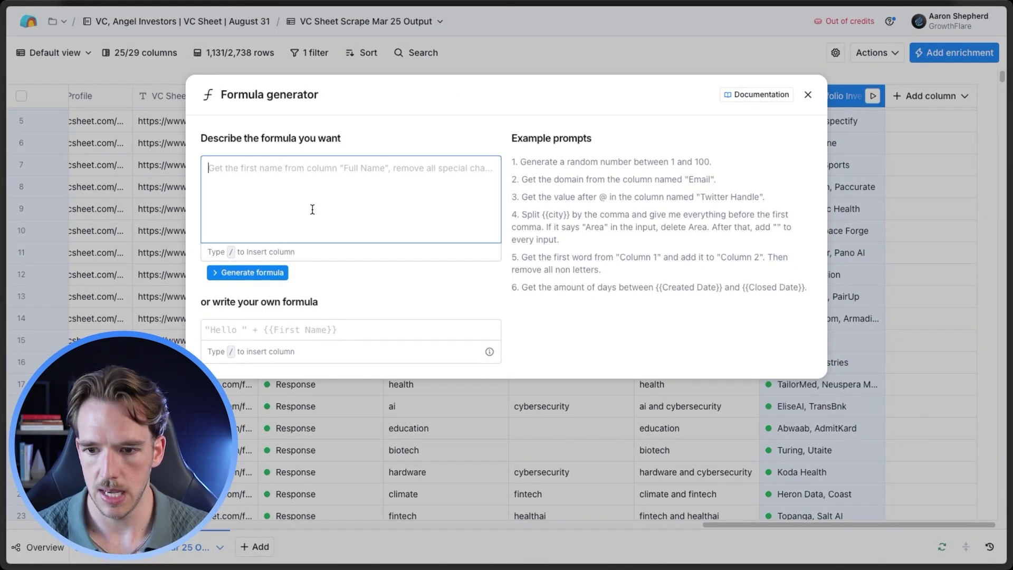
type("I want you to format /rece")
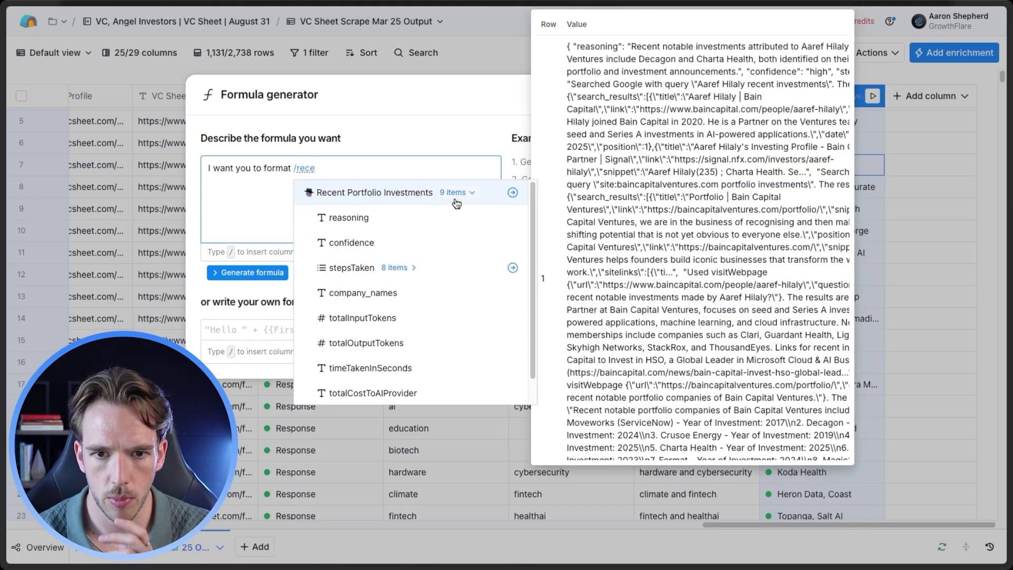
left_click(363, 292)
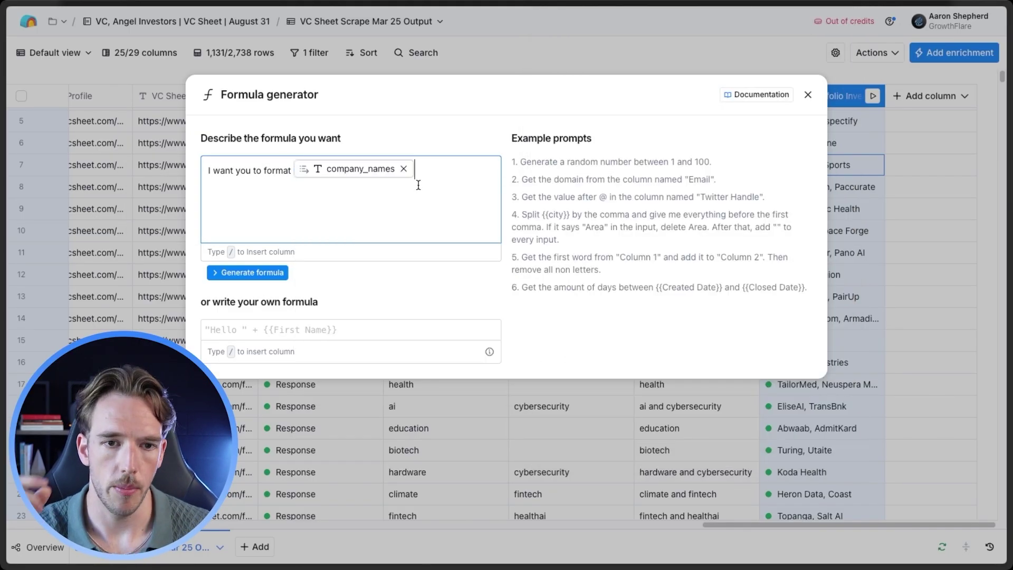
type(". If there are tw")
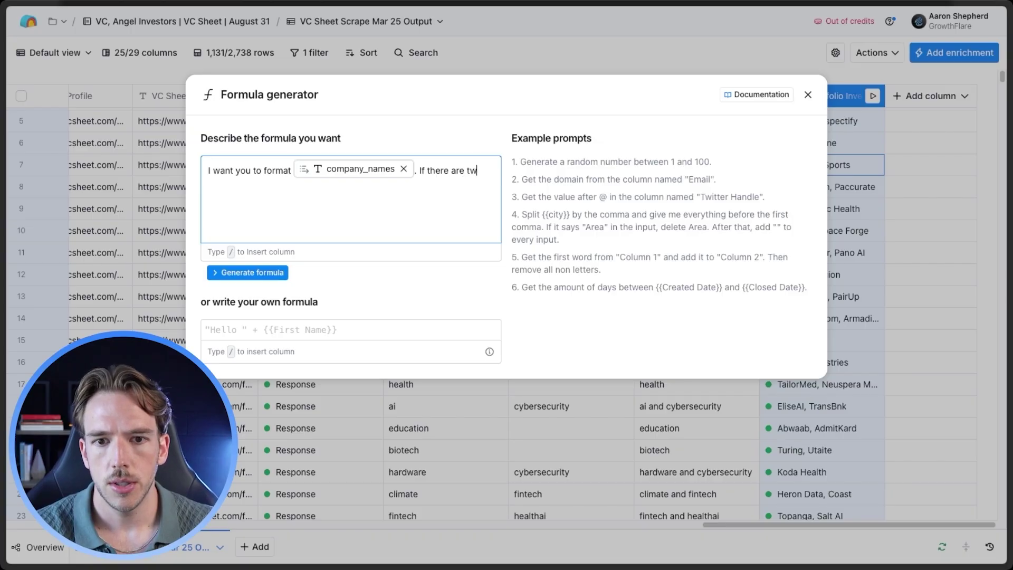
type("o company names,")
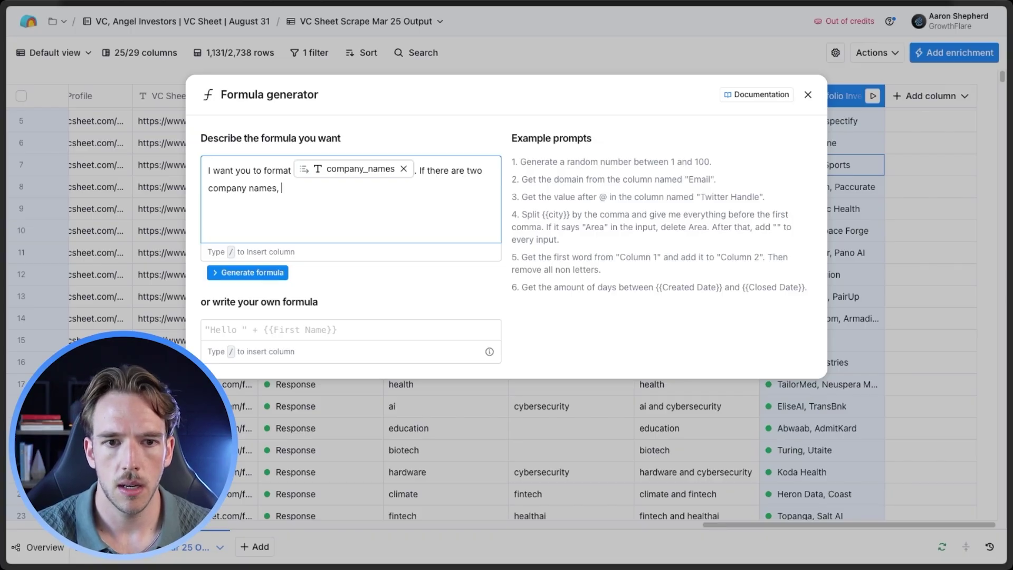
type(" include whe word ")
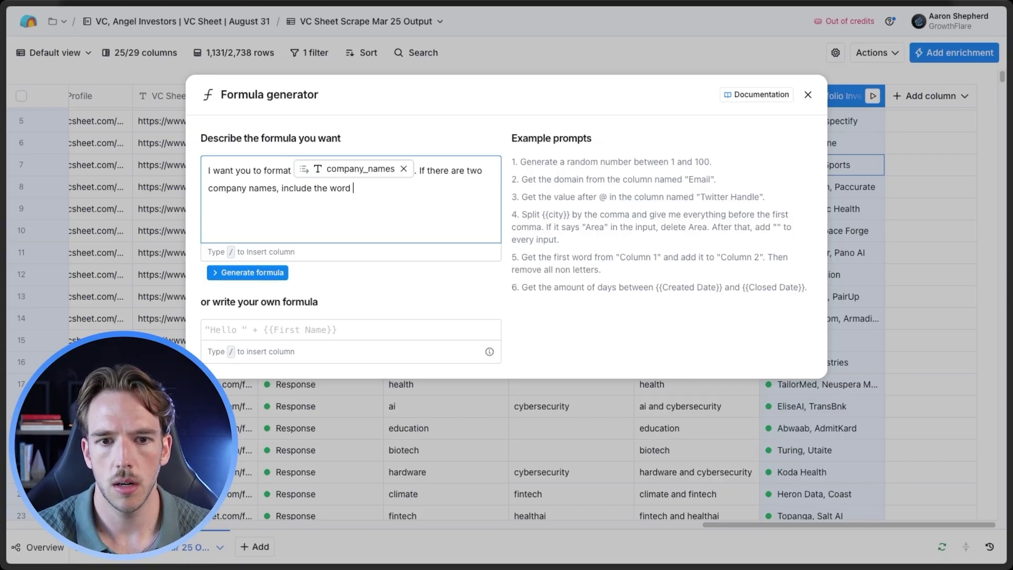
type("and in betwe")
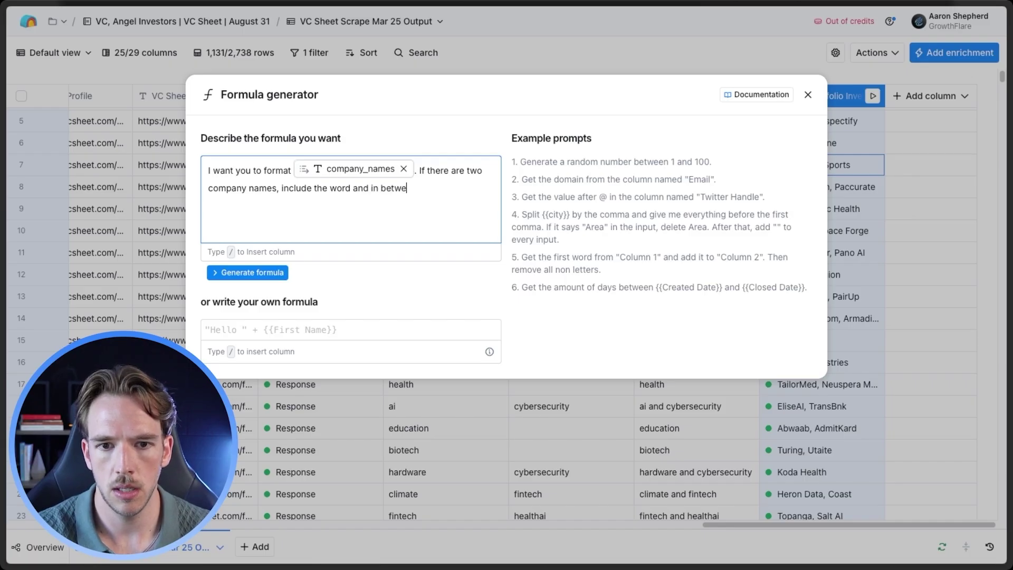
type("en")
key("ctrl+Left")
key("ctrl+Left")
key("ctrl+Left")
type("\"")
key("ctrl+Right")
type("\"")
key("End")
type(", if there is one")
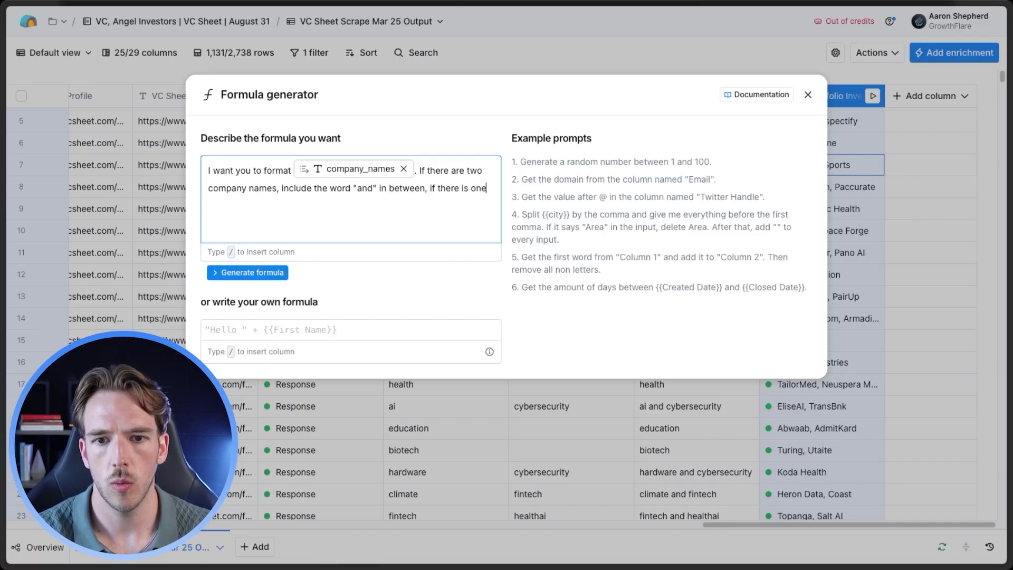
type(" company name do not")
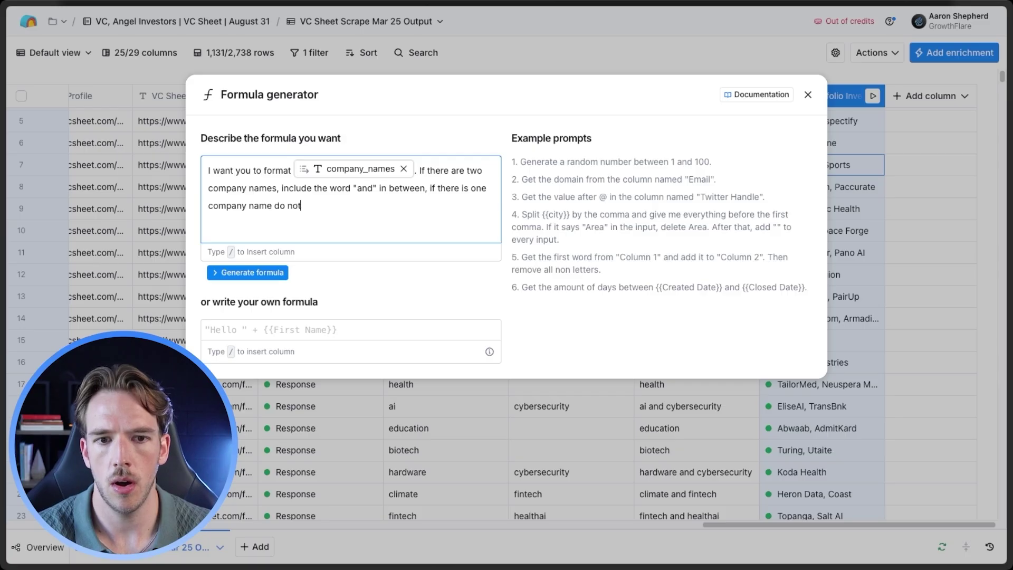
type(". Also if ")
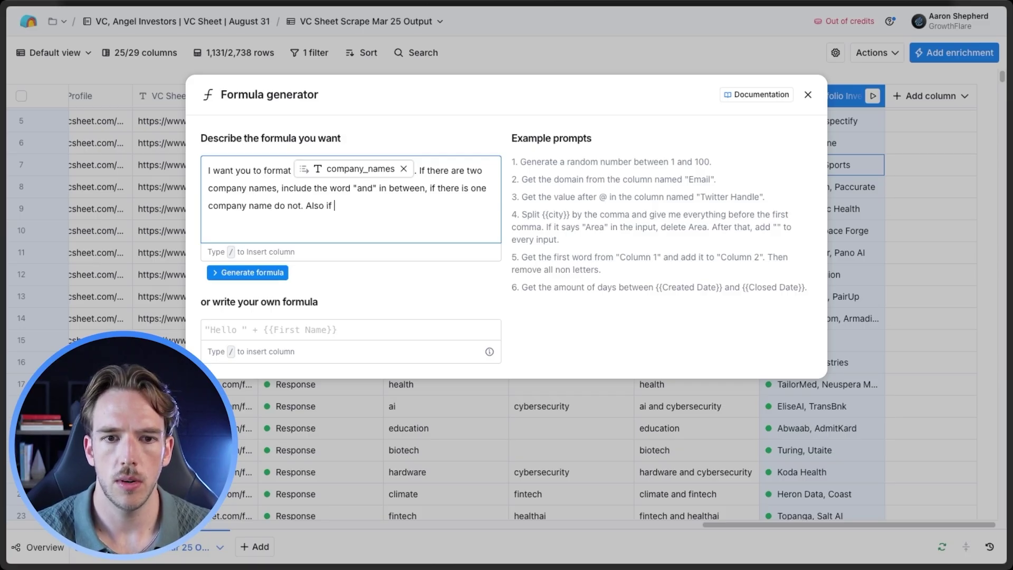
type("there is a URL lis")
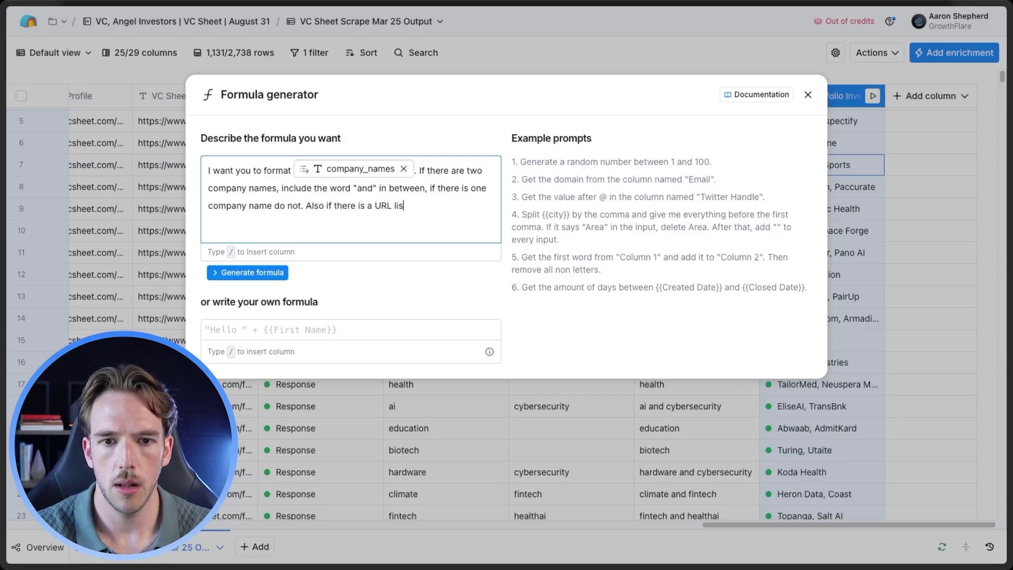
type("ted instead of a ")
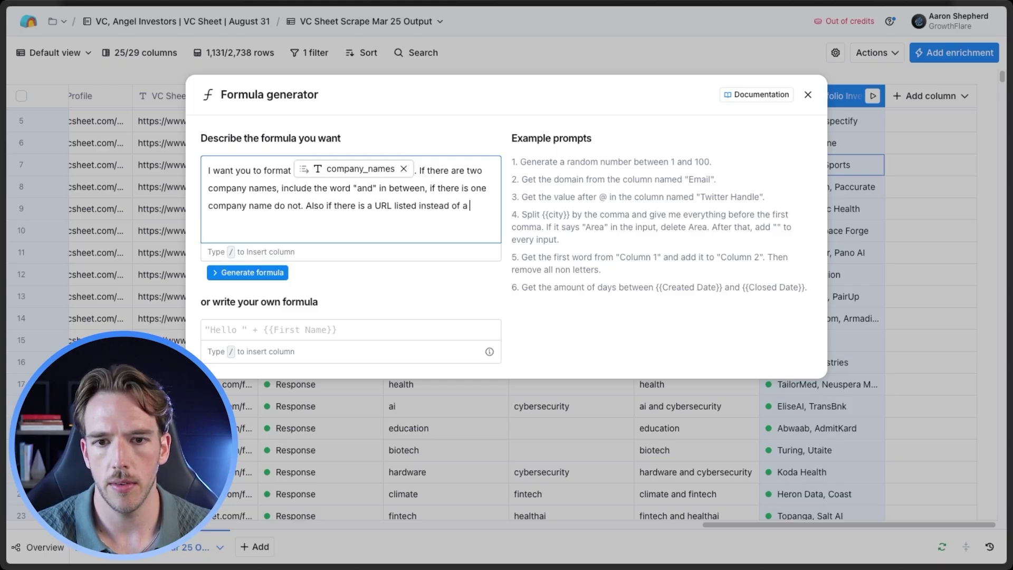
type("company name remove to part that")
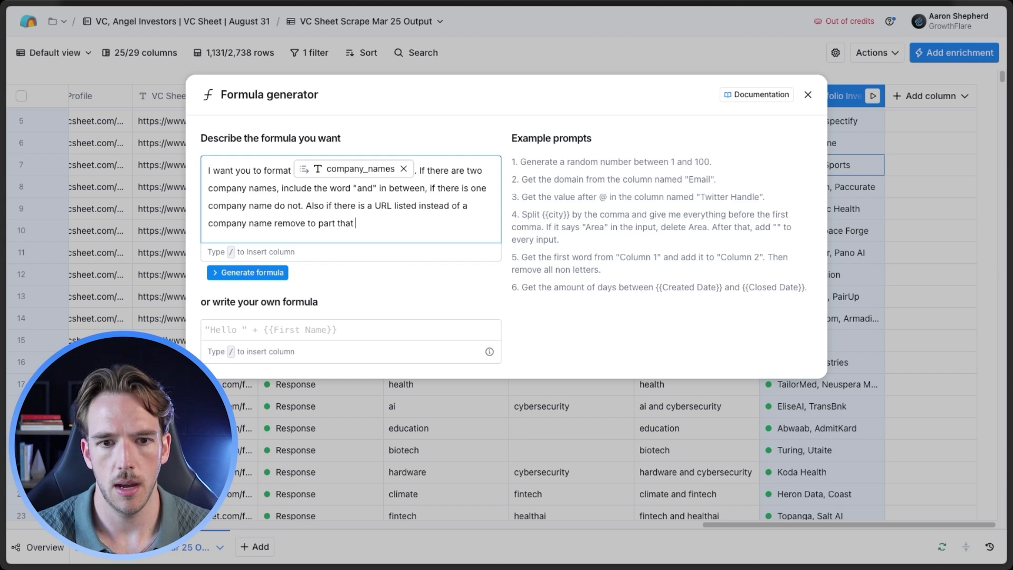
type(" makes it")
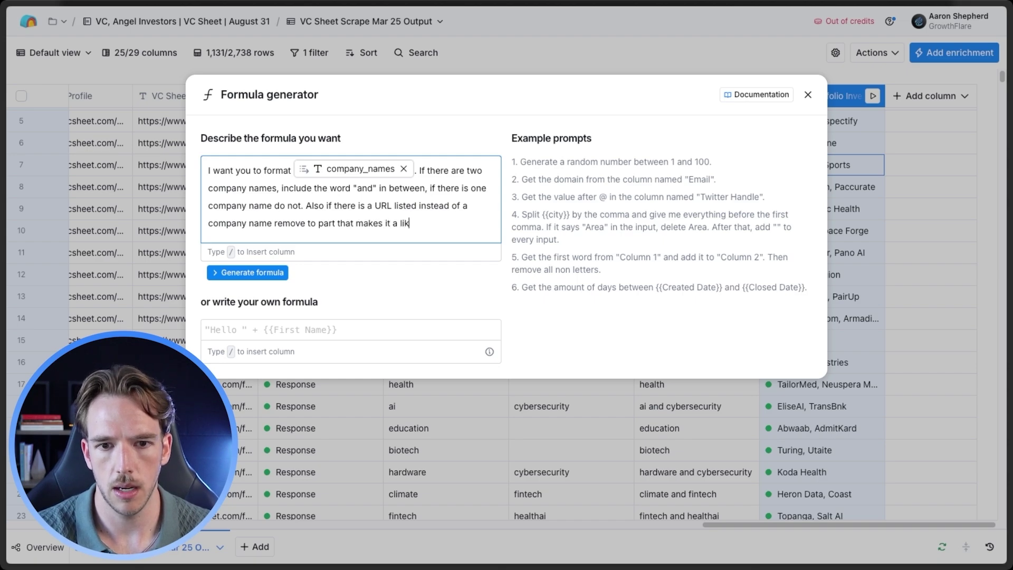
type(" a link like \",c")
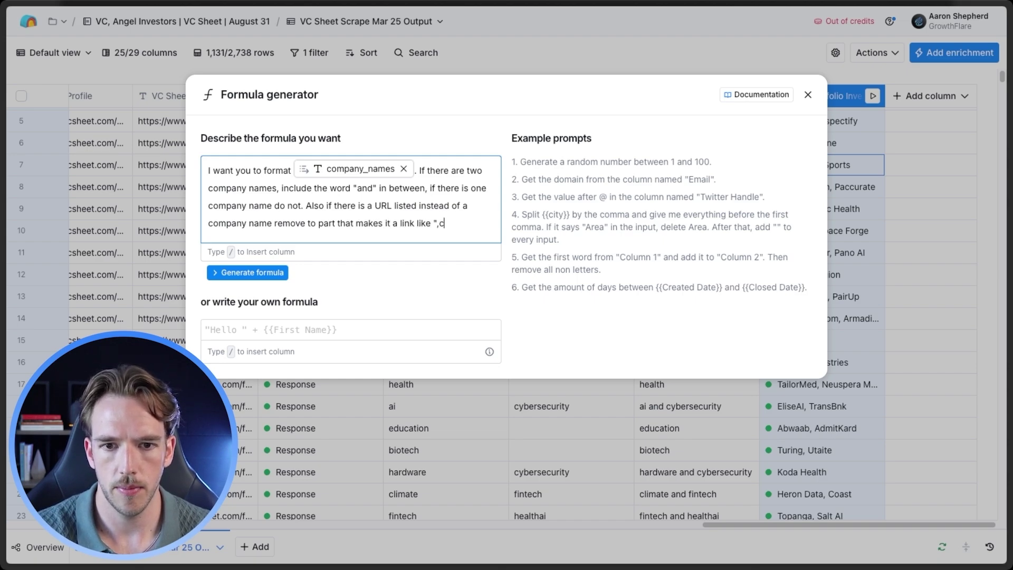
type("n")
type("com\" or \".ai\"")
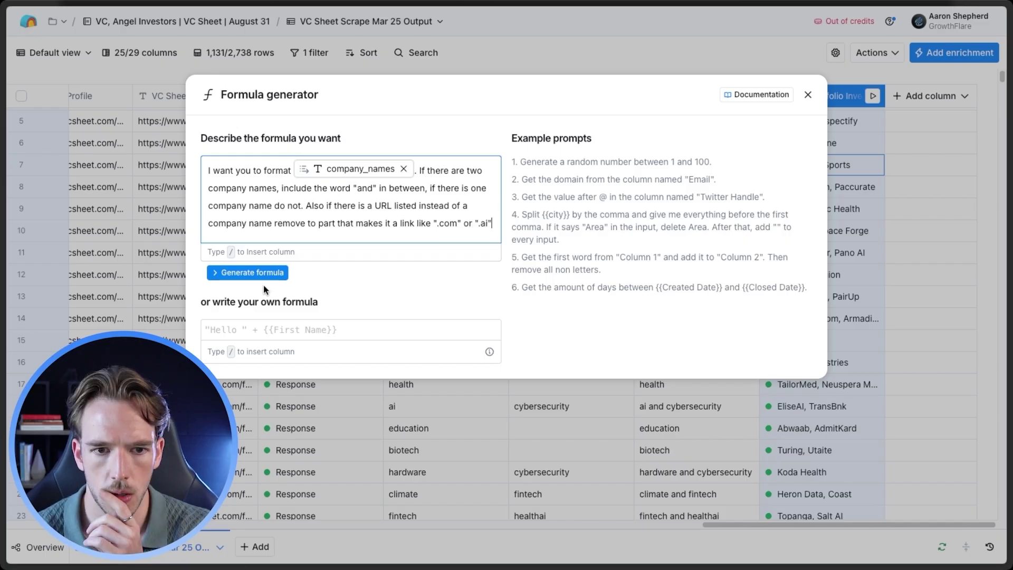
Generate the formula, correct the expected output to "Decagon and Charta Health", regenerate and save it
left_click(264, 274)
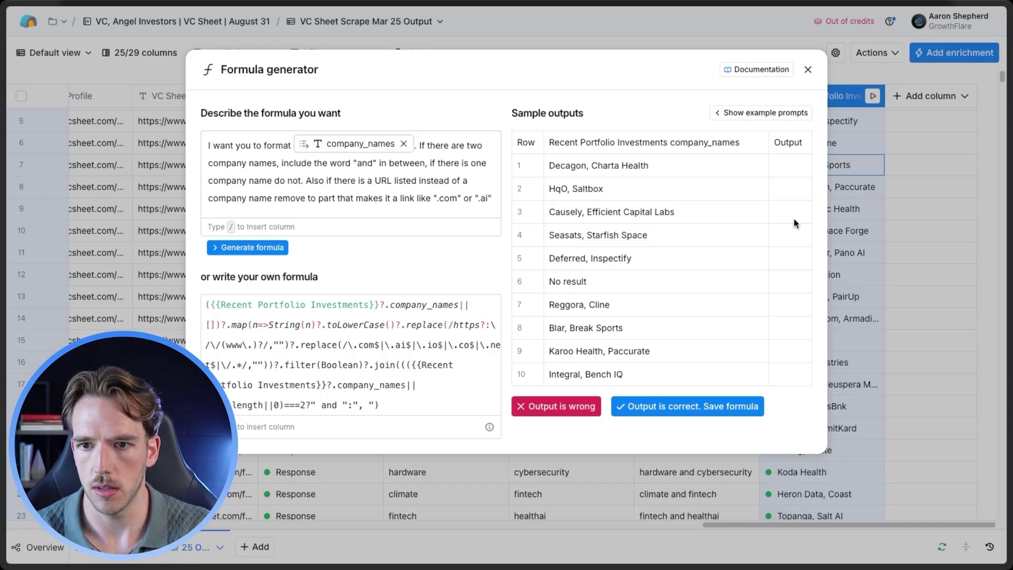
left_click(560, 407)
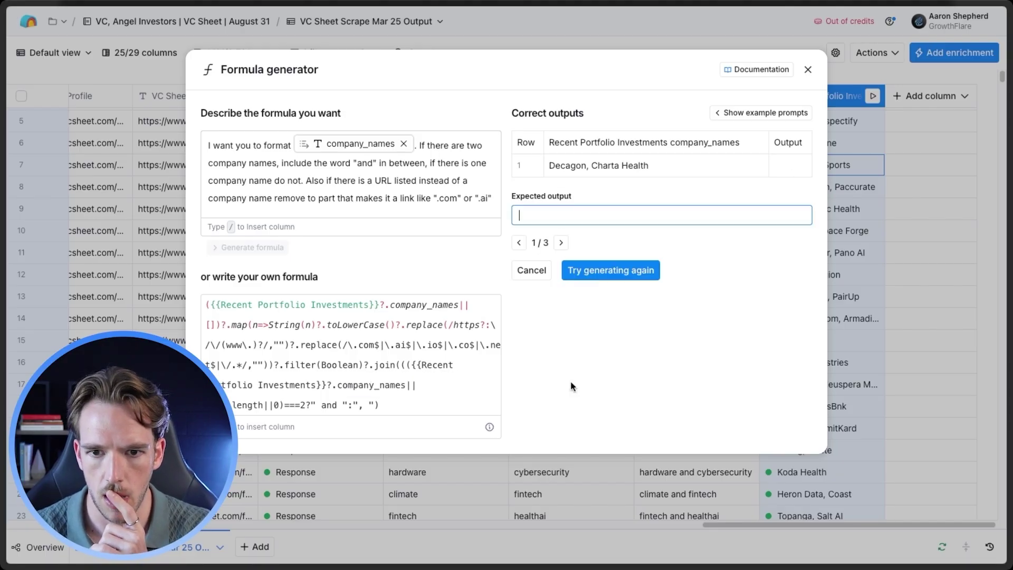
type("Decagon")
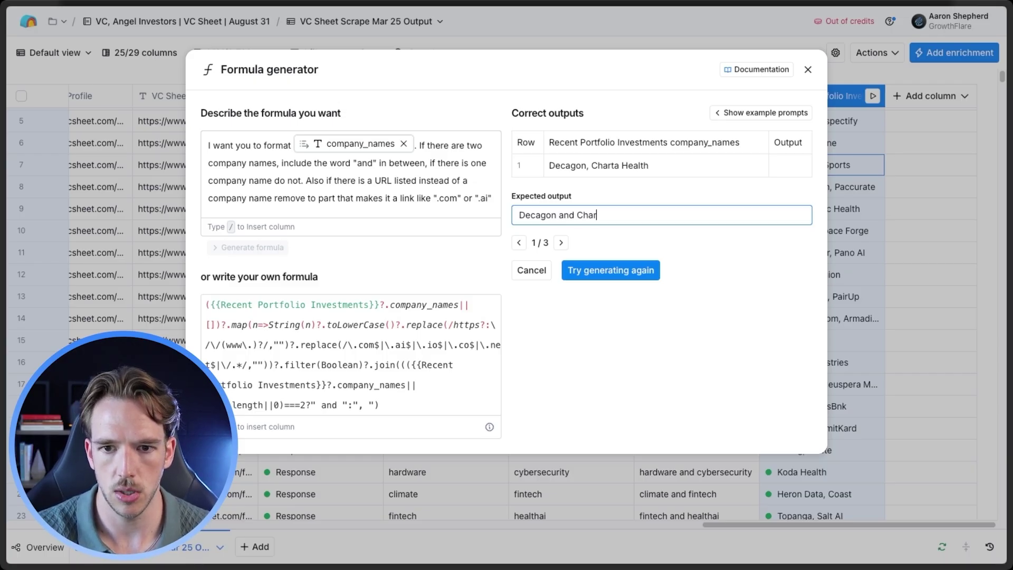
type("and Charta Health")
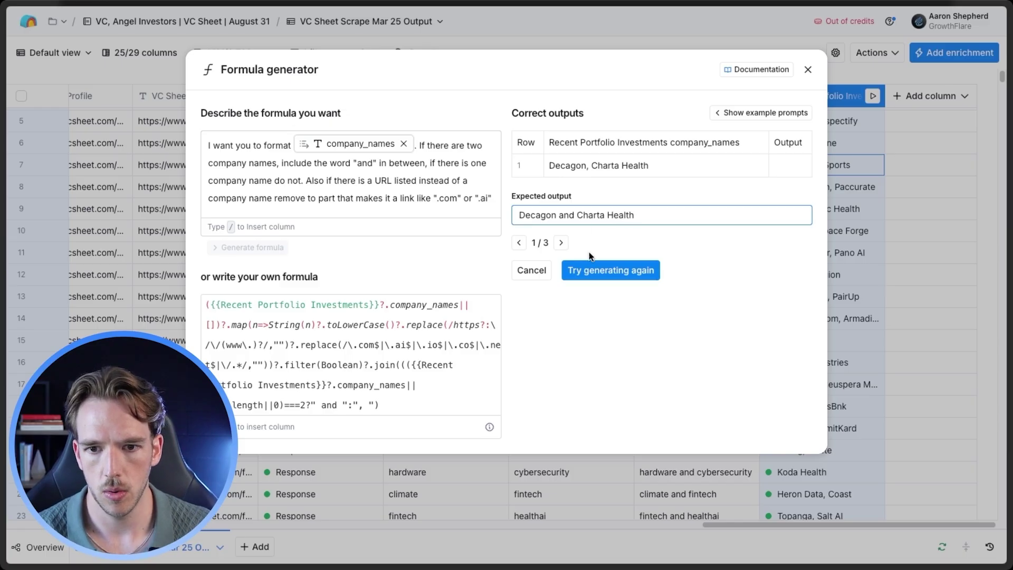
left_click(607, 269)
left_click(697, 458)
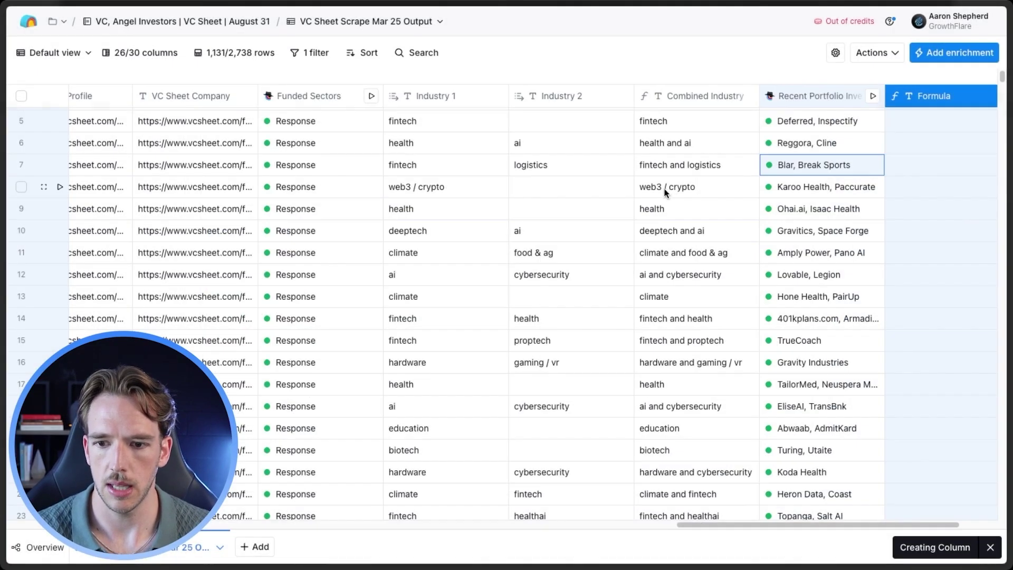
Scroll through the table to check the new formatted portfolio column
scroll(843, 334, "down", 10)
scroll(844, 337, "down", 14)
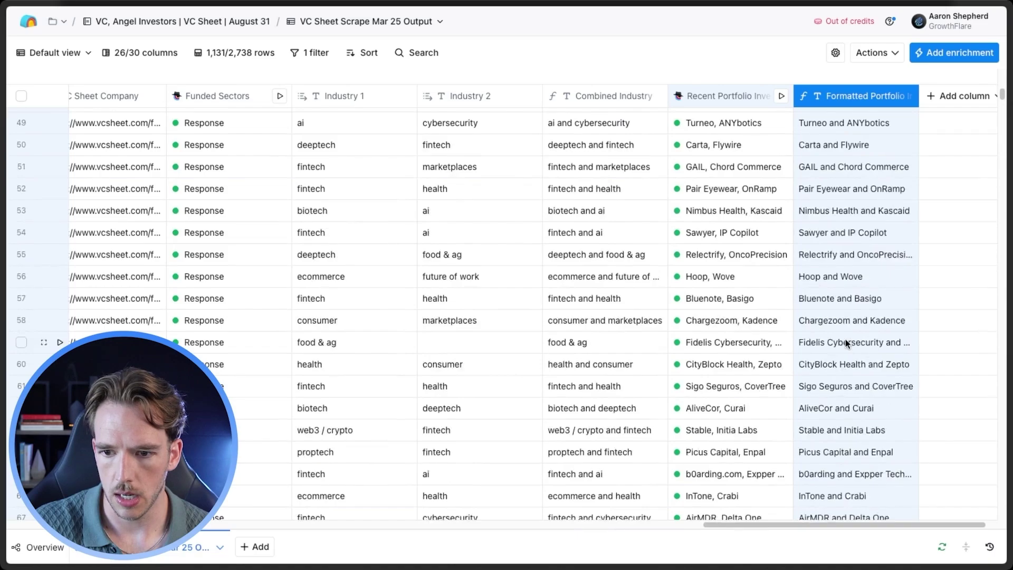
scroll(845, 339, "down", 9)
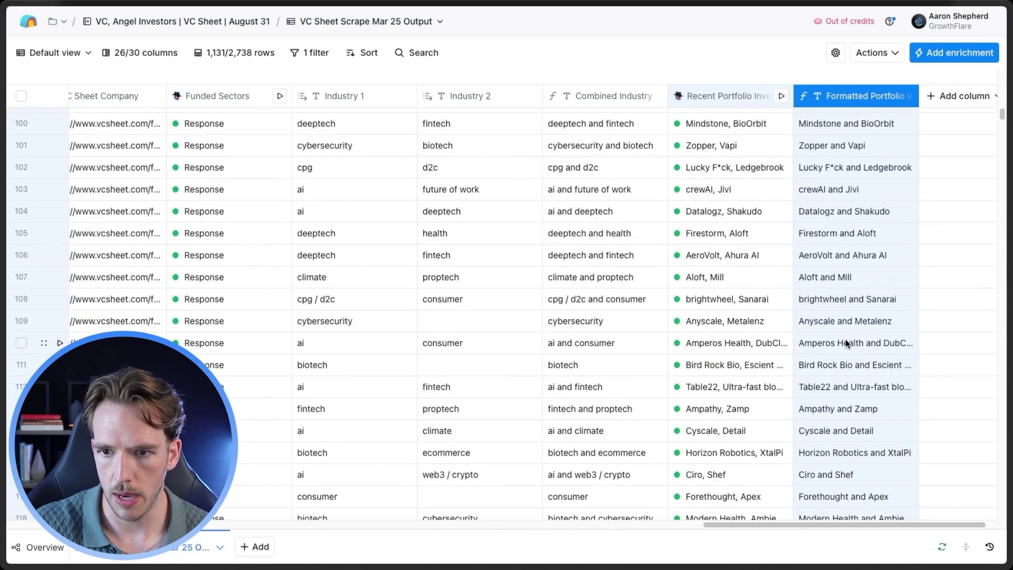
scroll(845, 339, "down", 20)
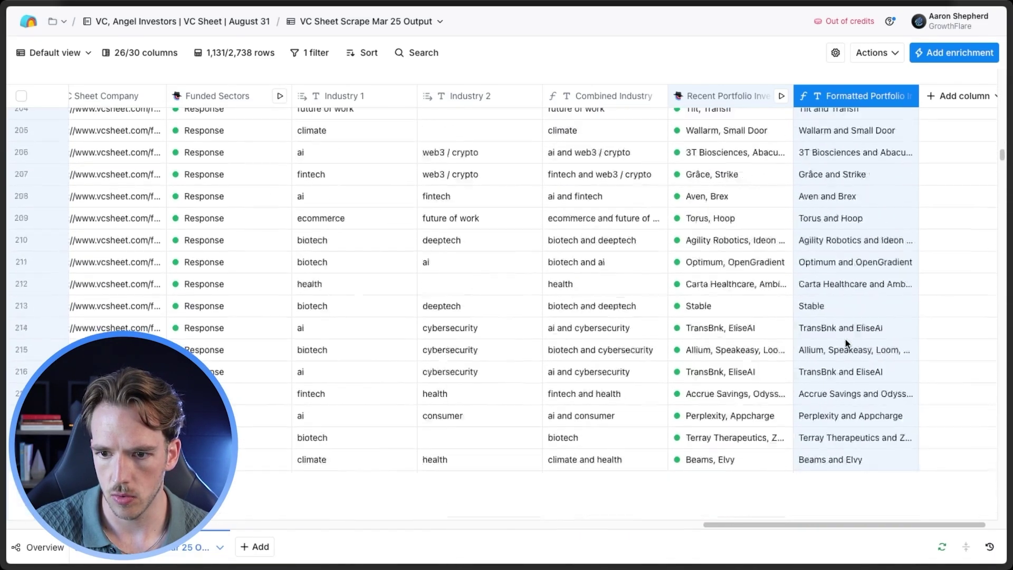
left_click_drag(1001, 172, 998, 110)
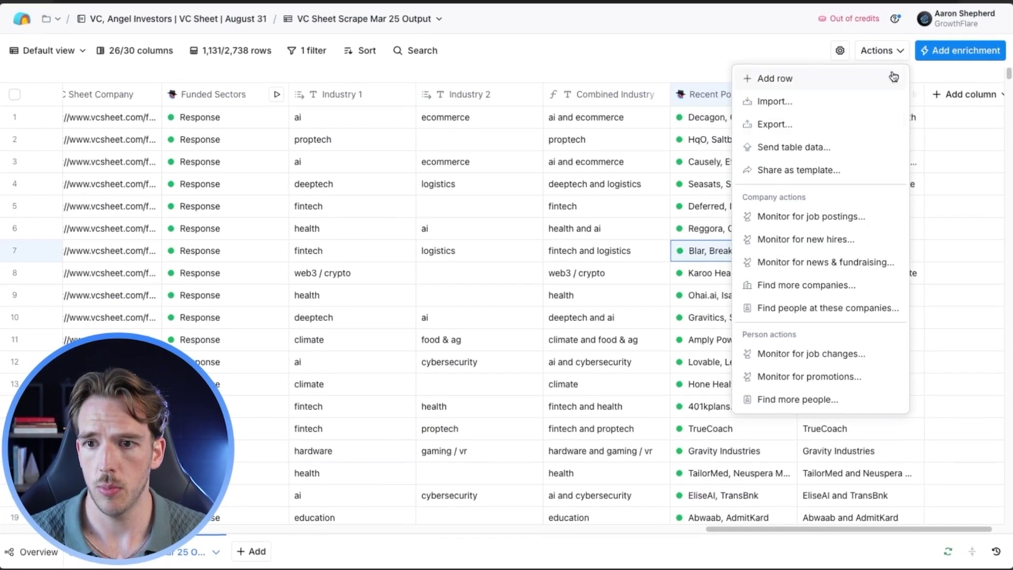
Export the table as a CSV download and dismiss the processing notice
left_click(812, 120)
left_click(450, 129)
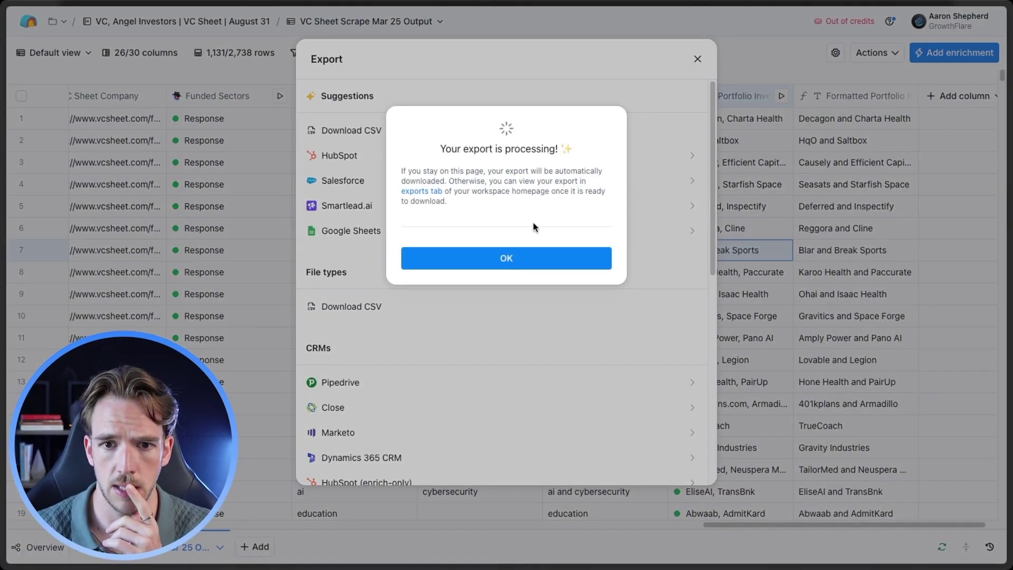
left_click(54, 186)
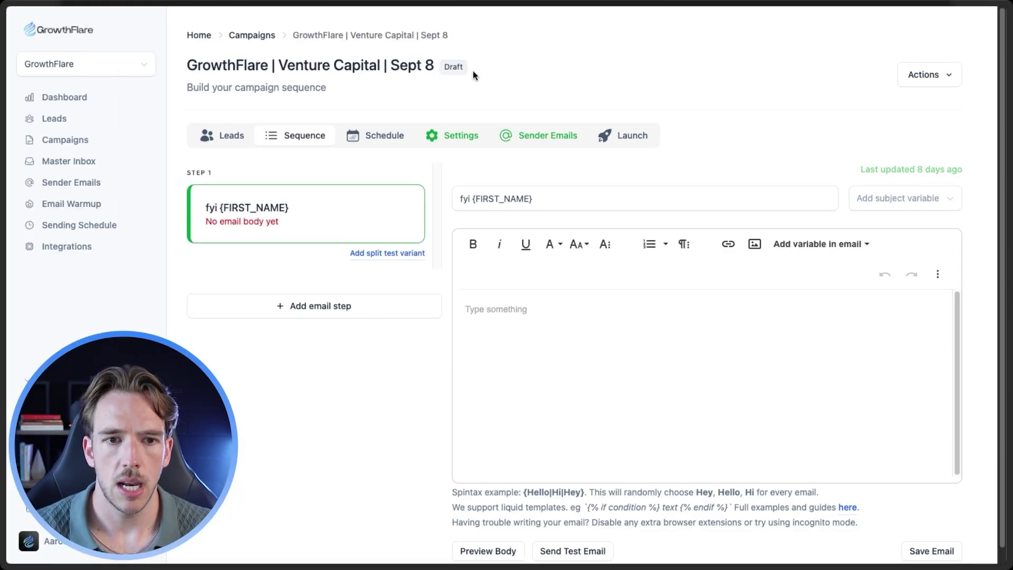
Start a CSV lead import from the campaign's Leads tab and check the last name mapping
left_click(225, 138)
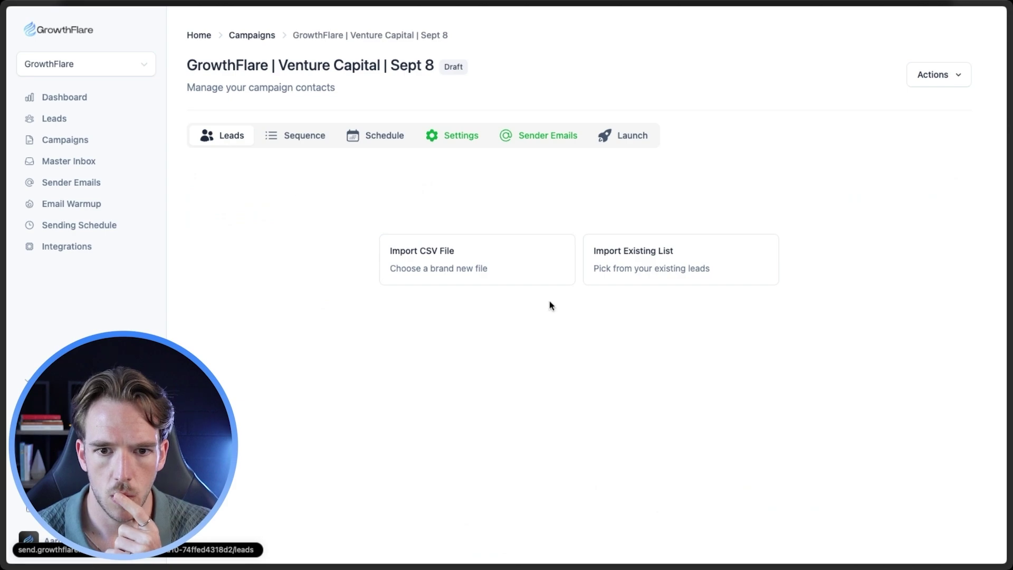
left_click(455, 259)
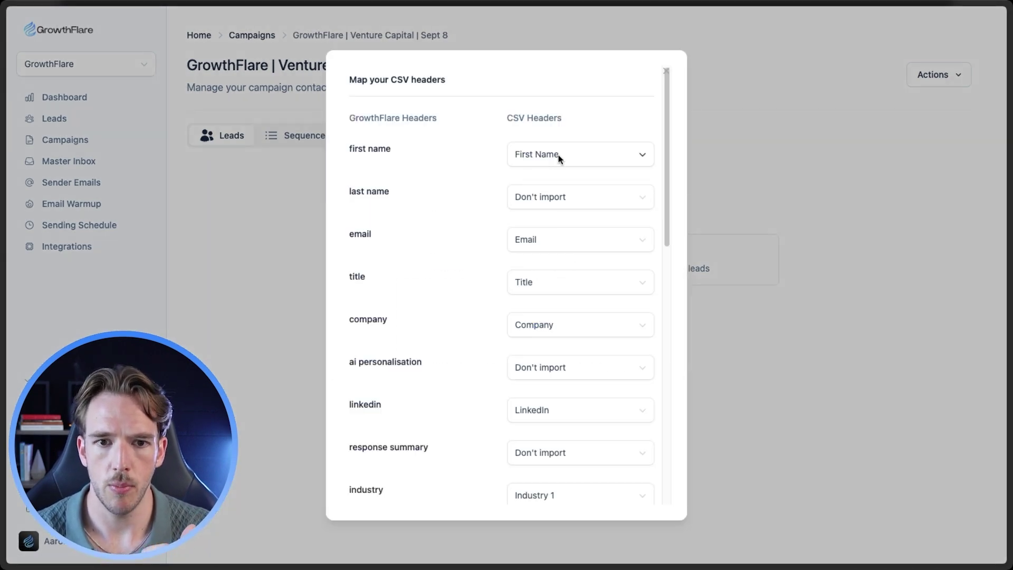
left_click(555, 198)
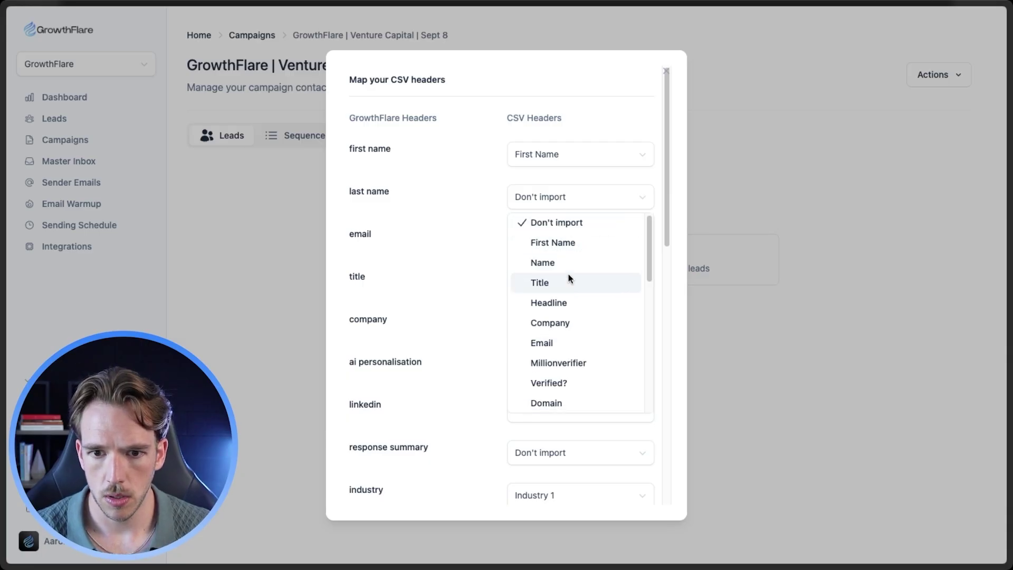
scroll(568, 275, "down", 10)
scroll(568, 275, "up", 10)
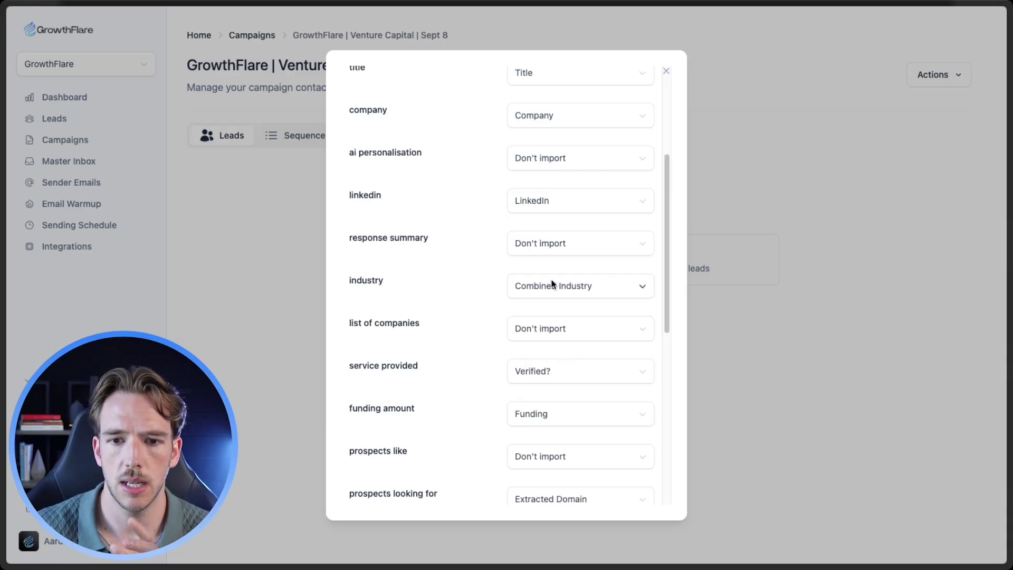
Set service provided to Don't import and keep Email mapped to the email field
left_click(554, 378)
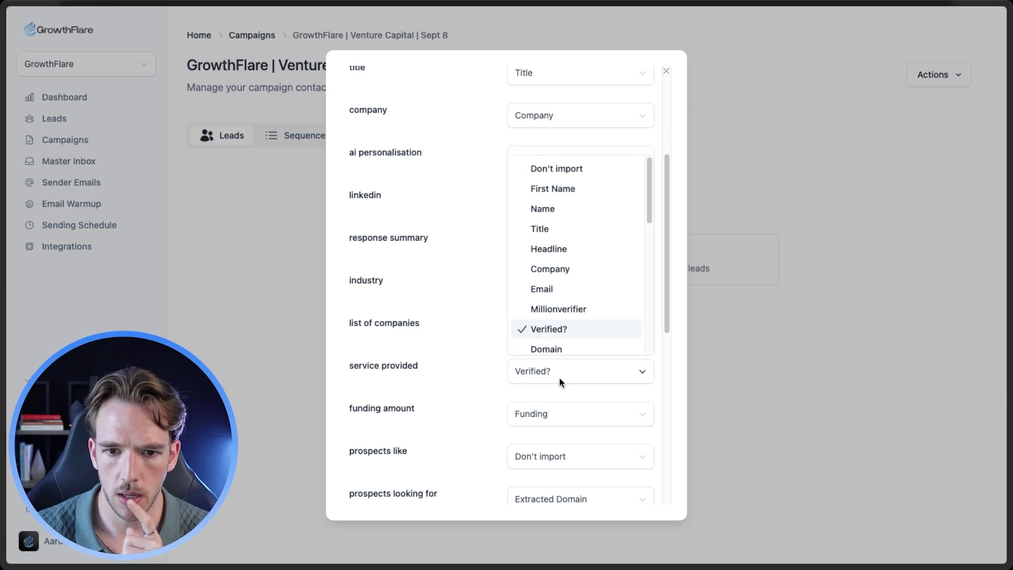
left_click(572, 176)
scroll(489, 260, "up", 5)
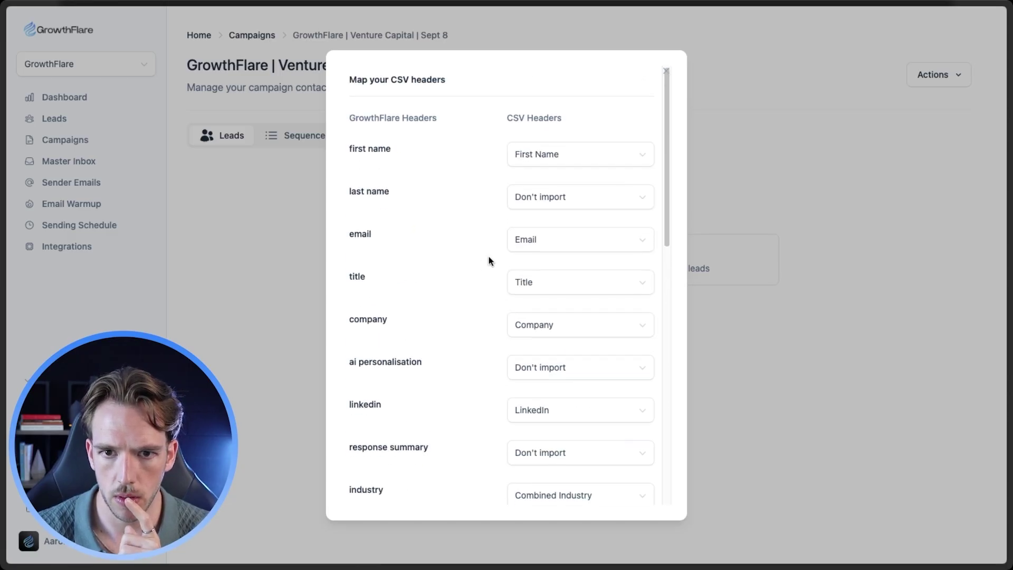
left_click(558, 237)
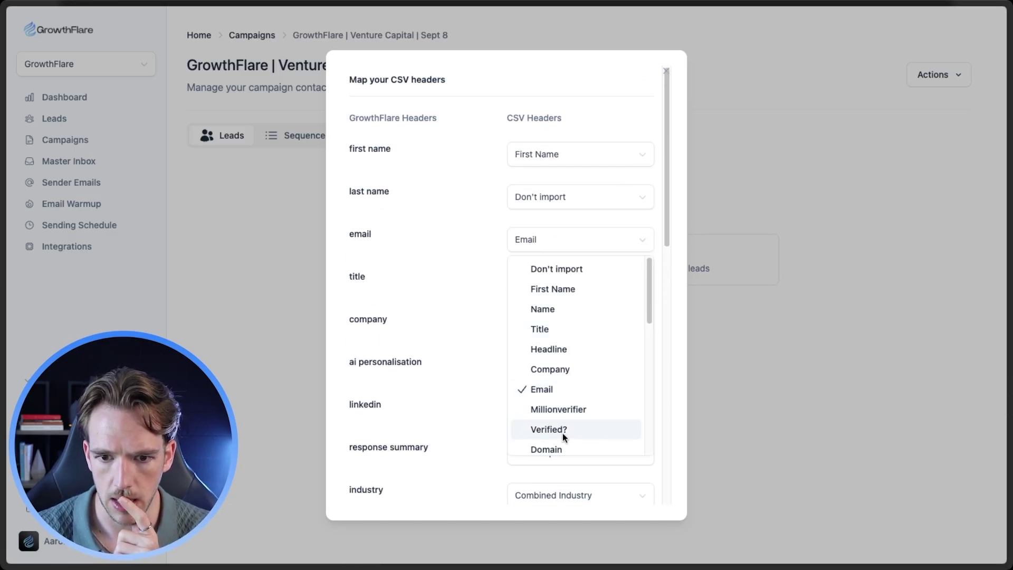
scroll(564, 427, "down", 1)
left_click(564, 375)
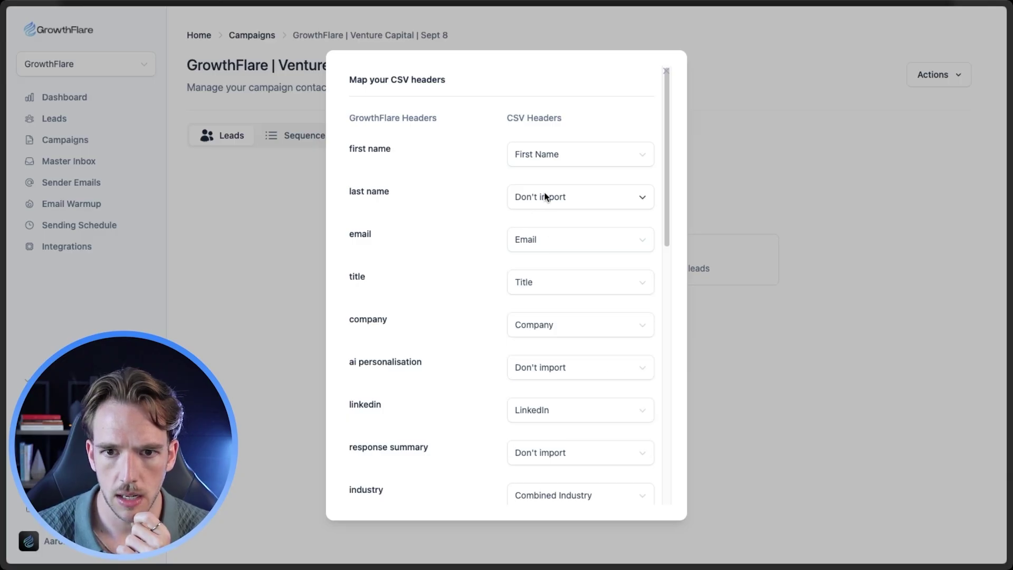
Map ai case study to Formatted Portfolio Investments and set product to Don't import
scroll(559, 254, "down", 5)
left_click(565, 293)
scroll(581, 385, "down", 8)
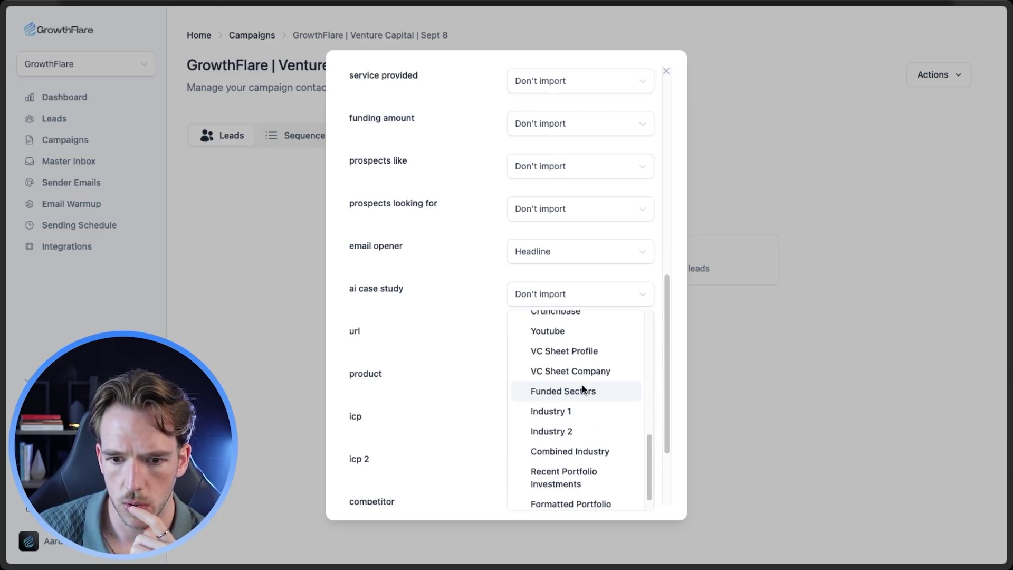
left_click(571, 489)
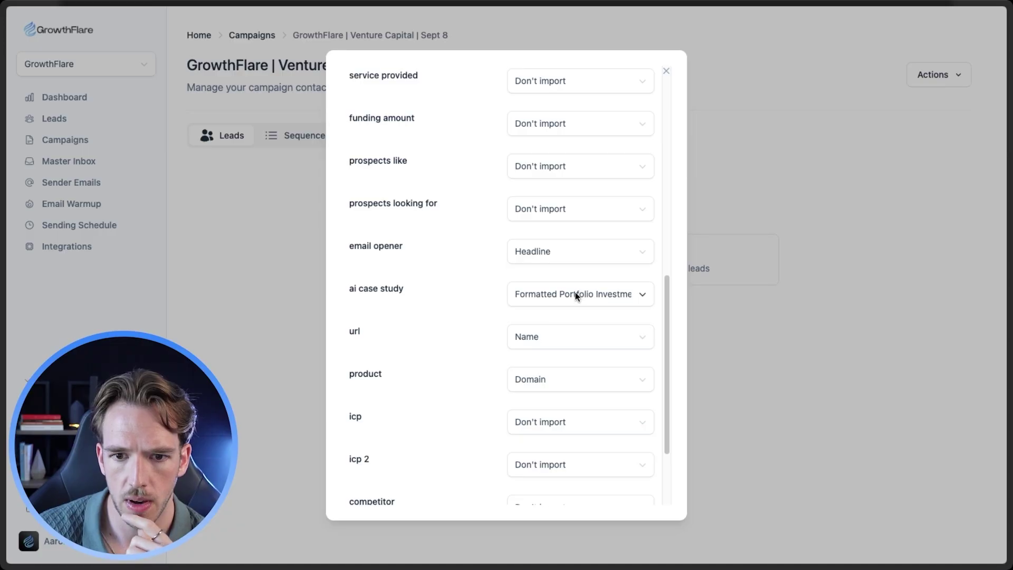
scroll(564, 317, "down", 1)
scroll(555, 338, "down", 1)
left_click(565, 329)
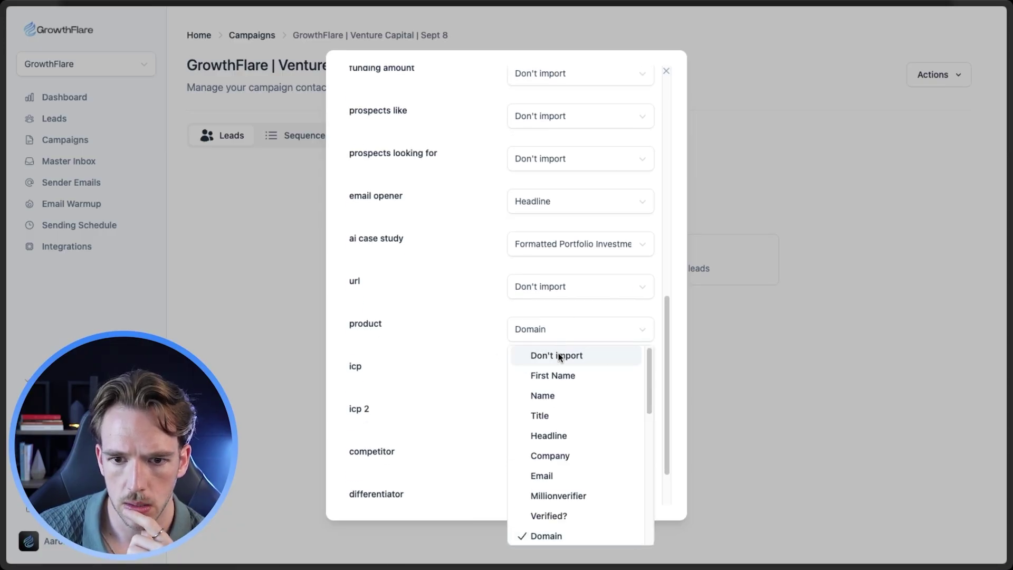
left_click(556, 358)
Set the email opener field to Don't import instead of Headline
scroll(553, 338, "up", 10)
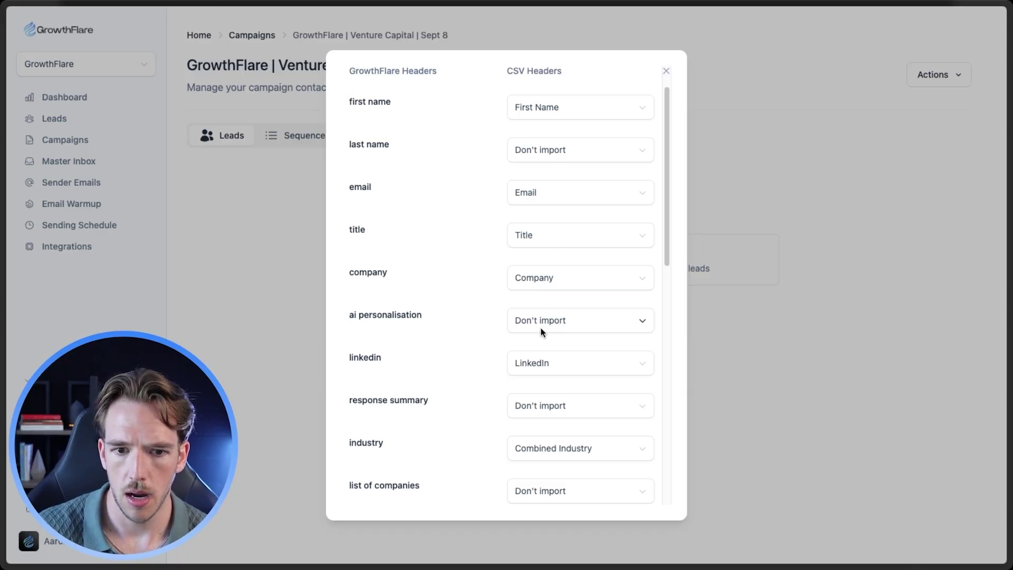
scroll(541, 332, "down", 1)
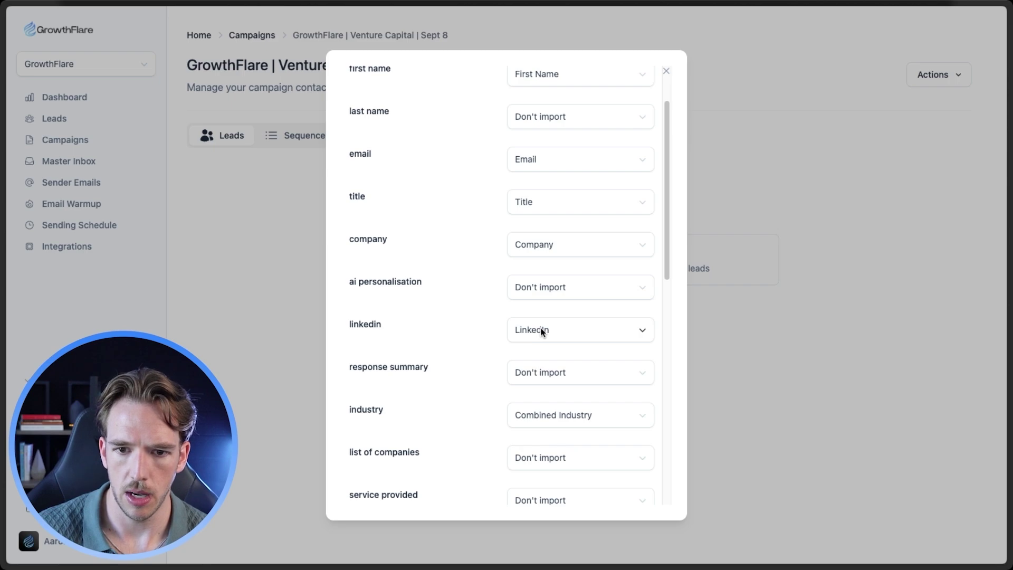
scroll(542, 331, "down", 1)
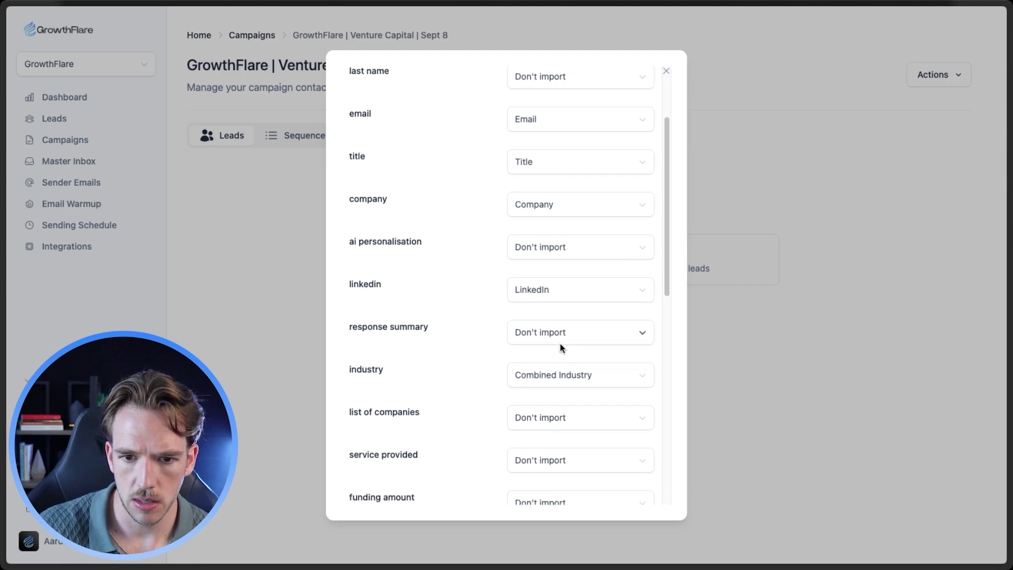
scroll(554, 337, "down", 2)
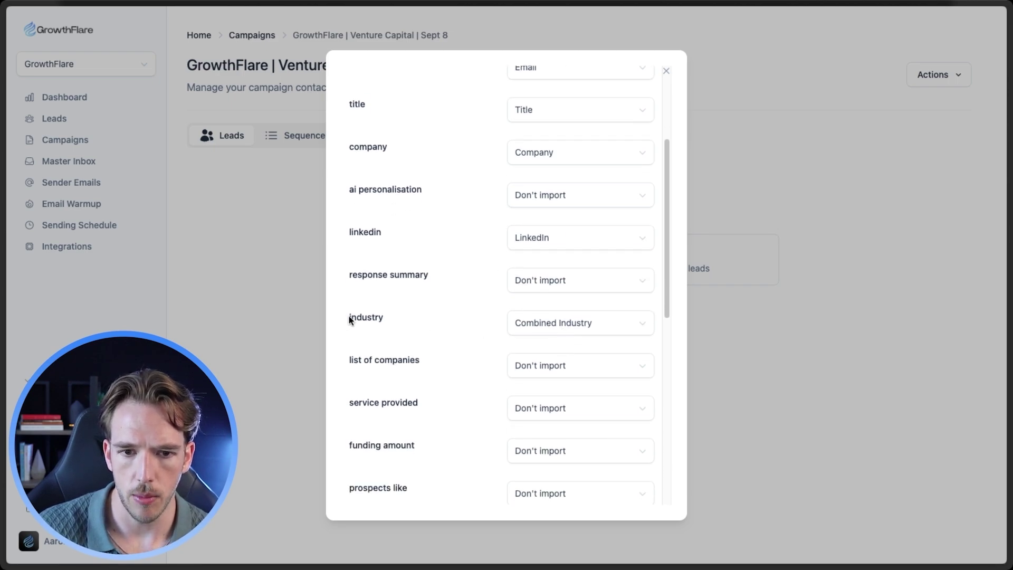
scroll(533, 325, "down", 6)
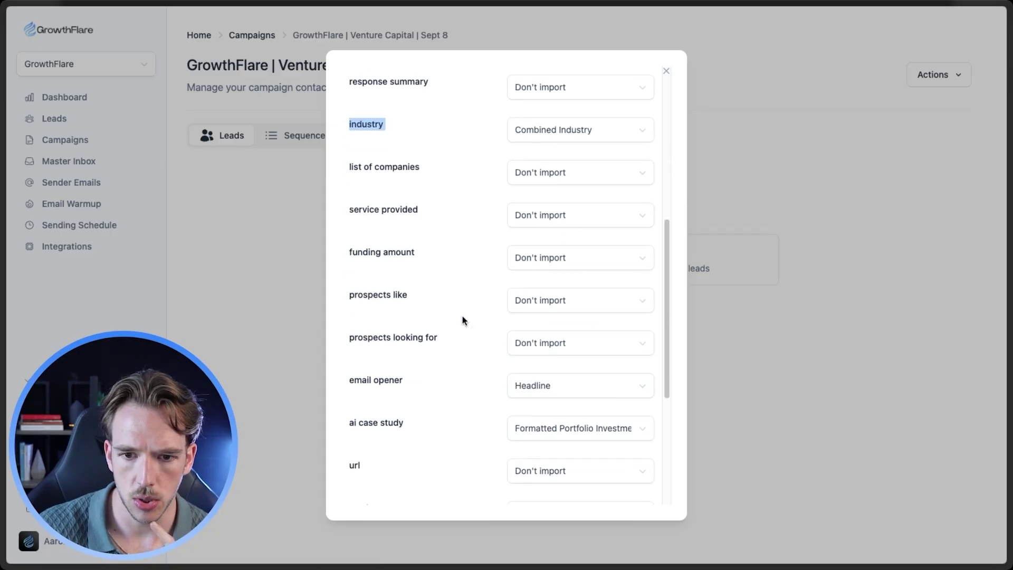
left_click(562, 386)
left_click(558, 183)
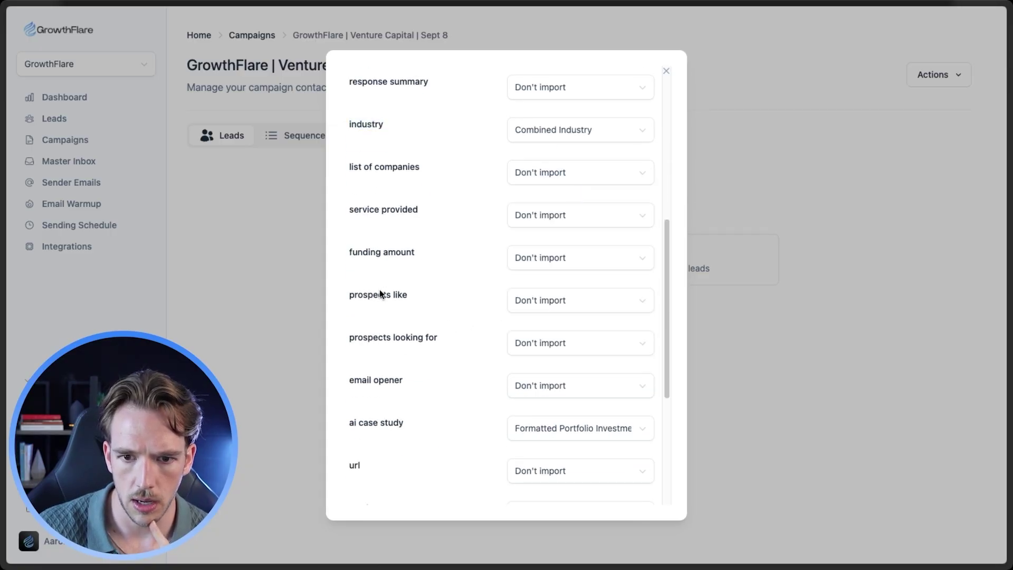
triple_click(357, 423)
scroll(412, 432, "down", 5)
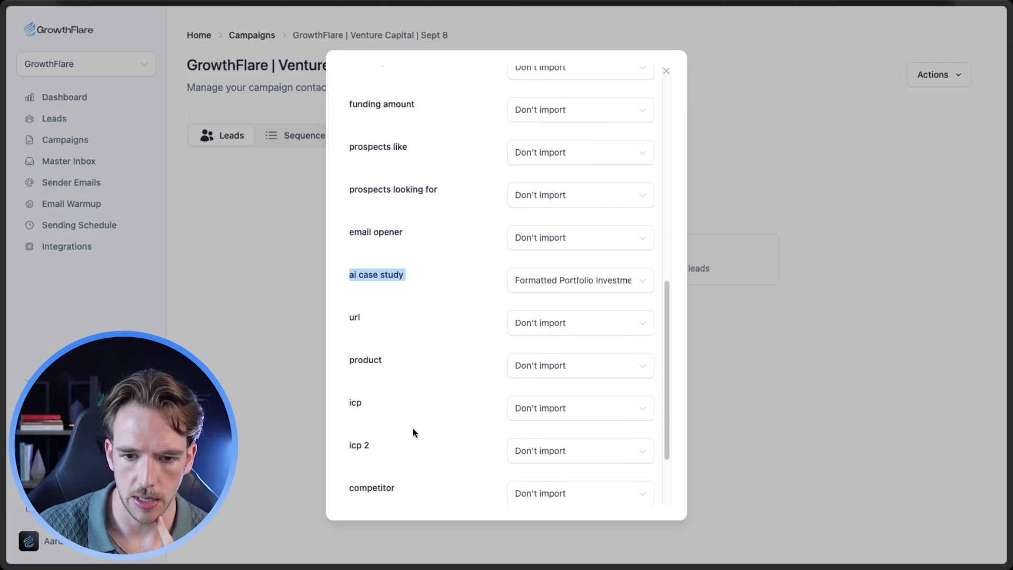
Name the lead list 'GrowthFlare | Venture Capital | September 8' and import the leads
left_click(615, 483)
left_click(451, 262)
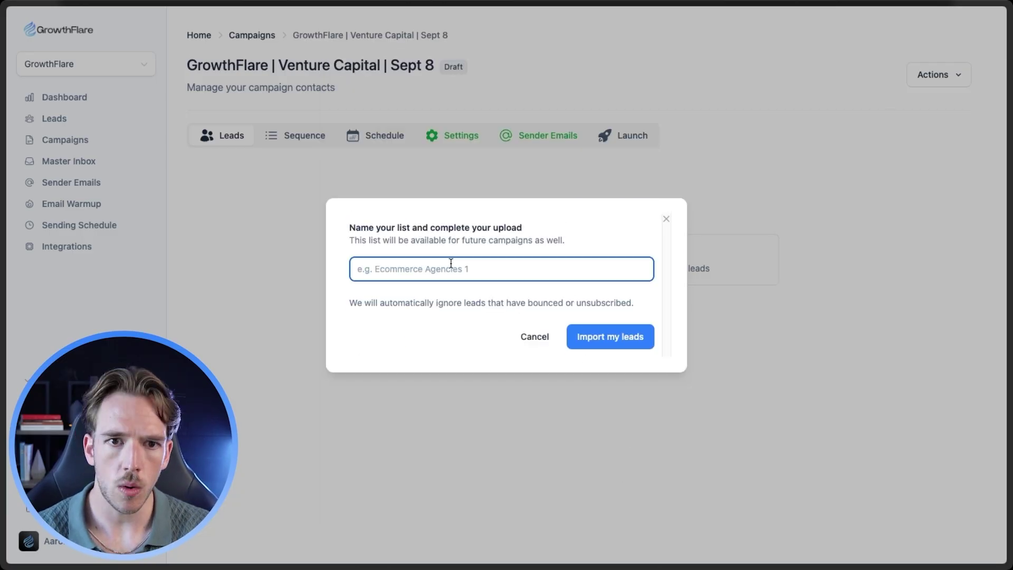
type("Grow")
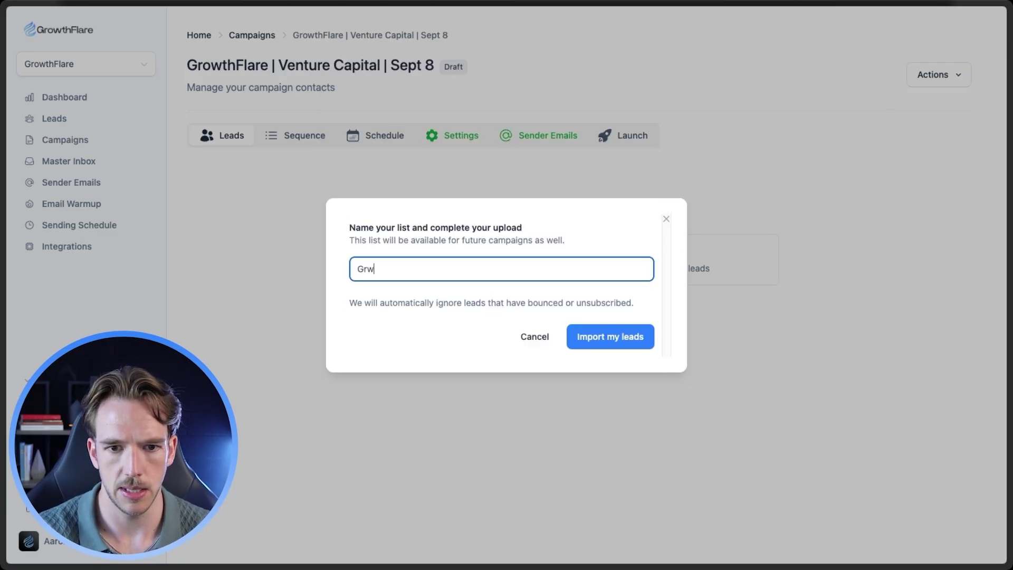
key("BackSpace")
type("owthFlare | Venture Capital | September 8")
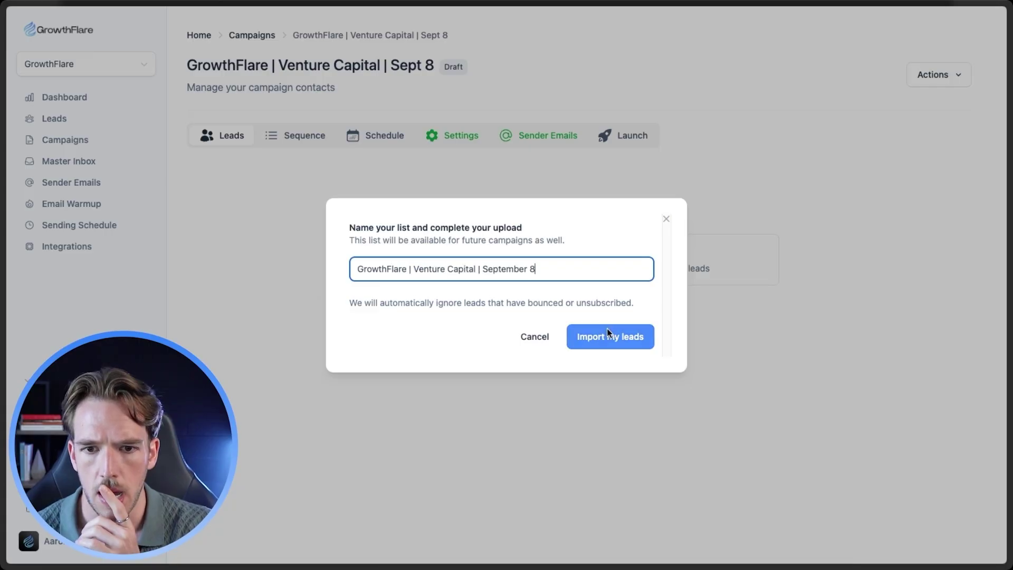
left_click(606, 330)
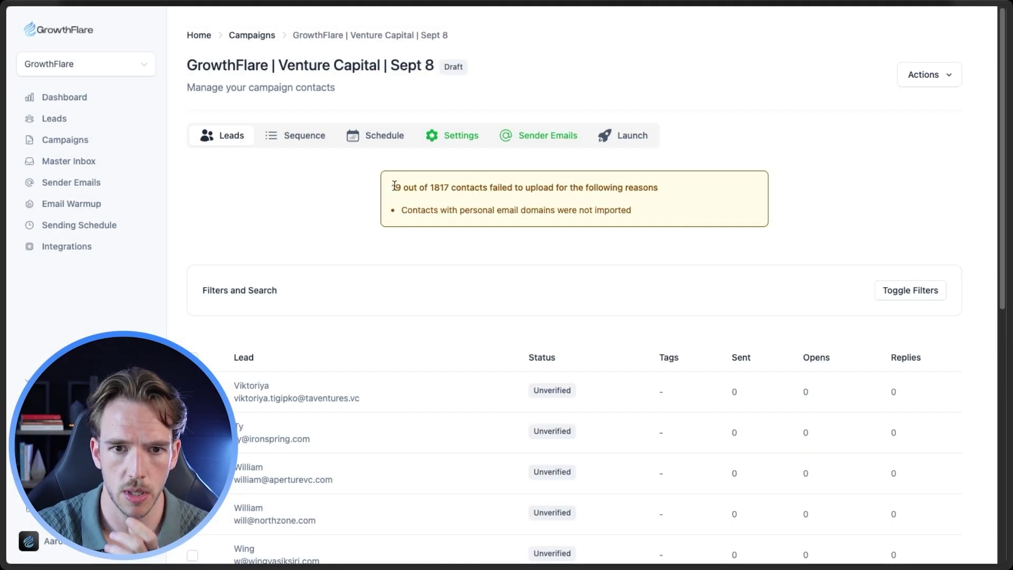
left_click(304, 138)
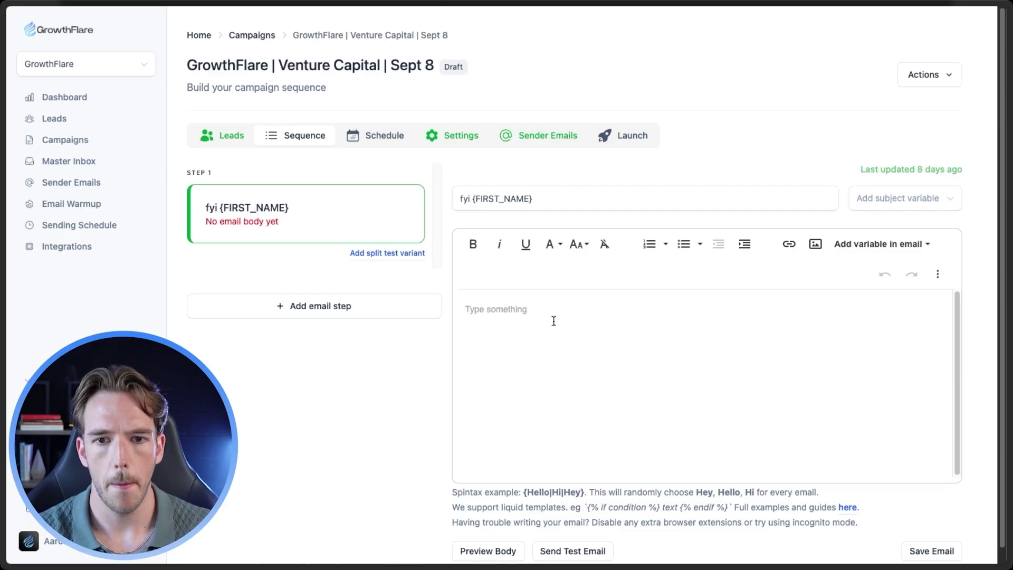
Start the body with "{FIRST_NAME}, curious are you still looking for investments in the"
left_click(847, 244)
left_click(848, 267)
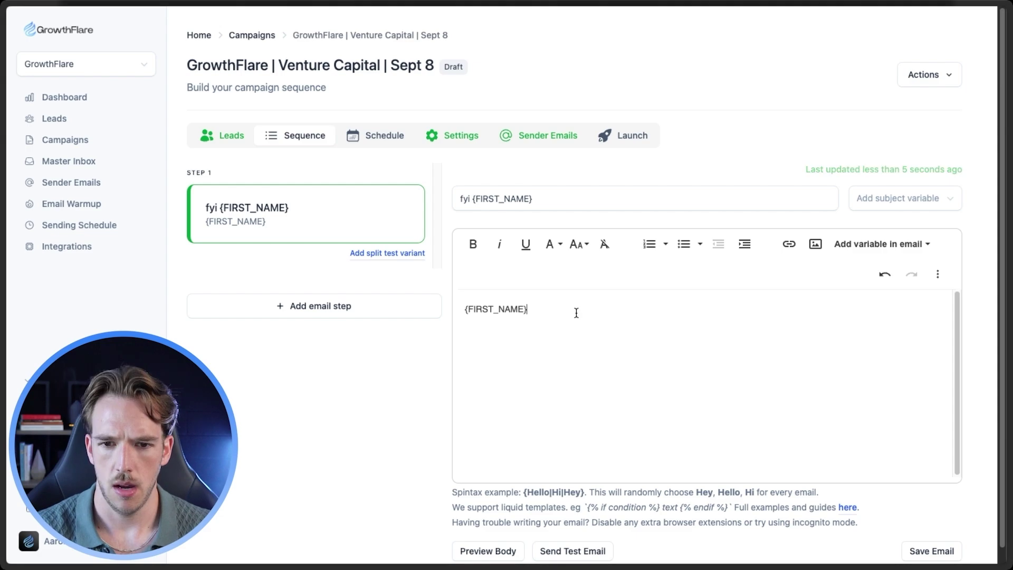
type(", curious are to")
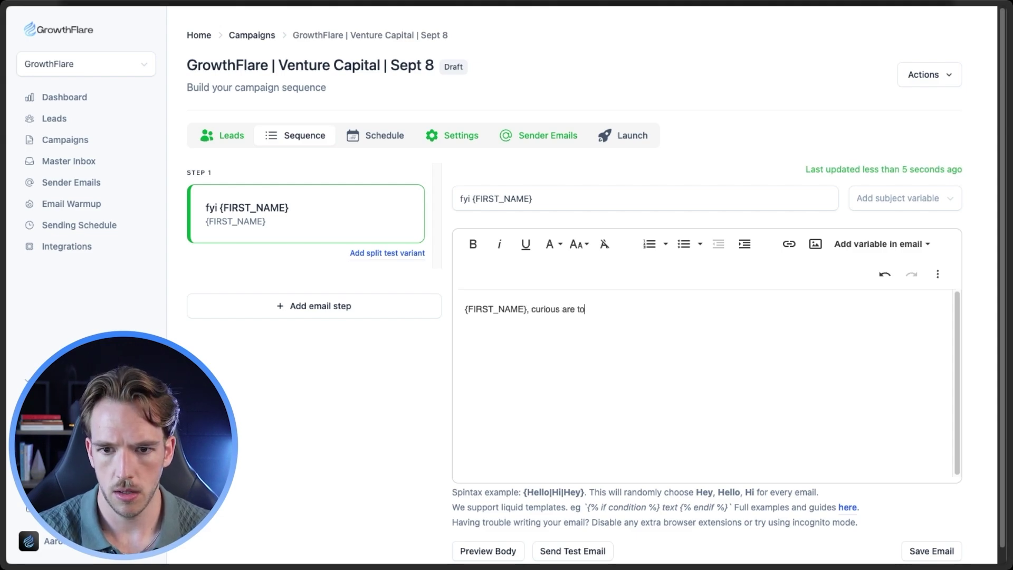
key("BackSpace")
key("BackSpace")
type("you still looking for invewst")
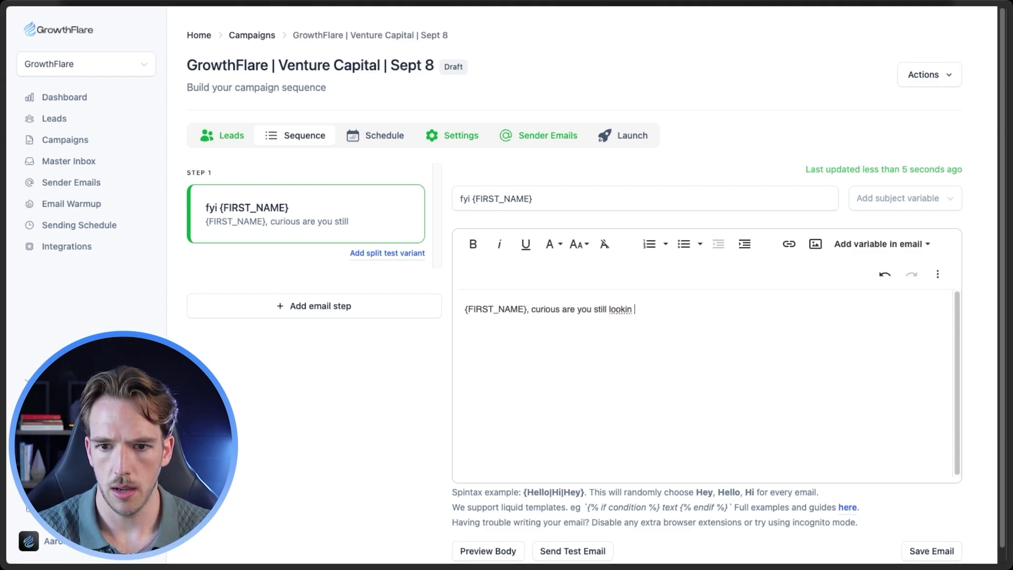
key("BackSpace")
key("BackSpace")
key("BackSpace")
type("stments in the")
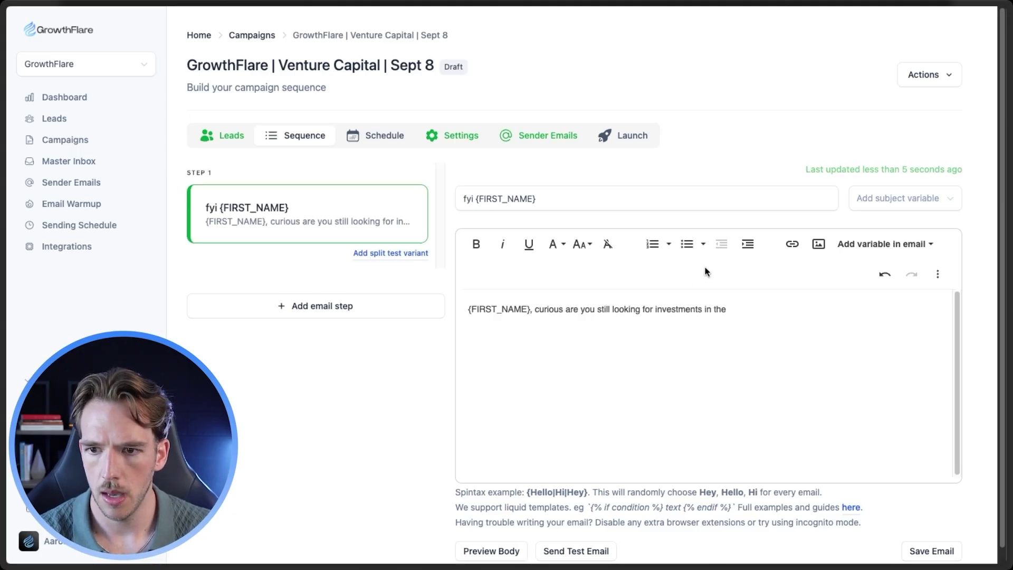
Insert {INDUSTRY} sector and begin a line about getting in early on similar opportunities
left_click(882, 244)
left_click(863, 418)
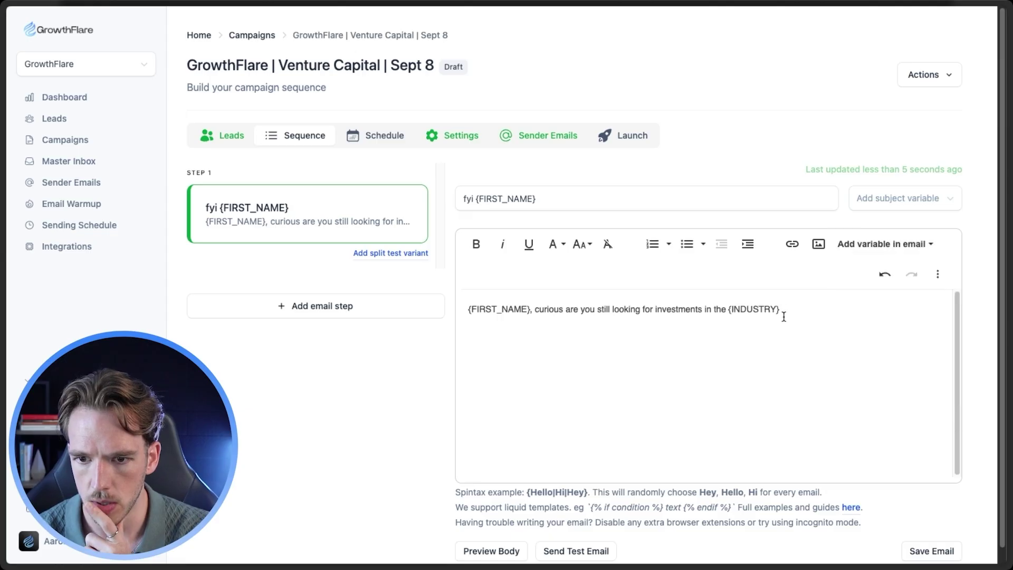
type("s")
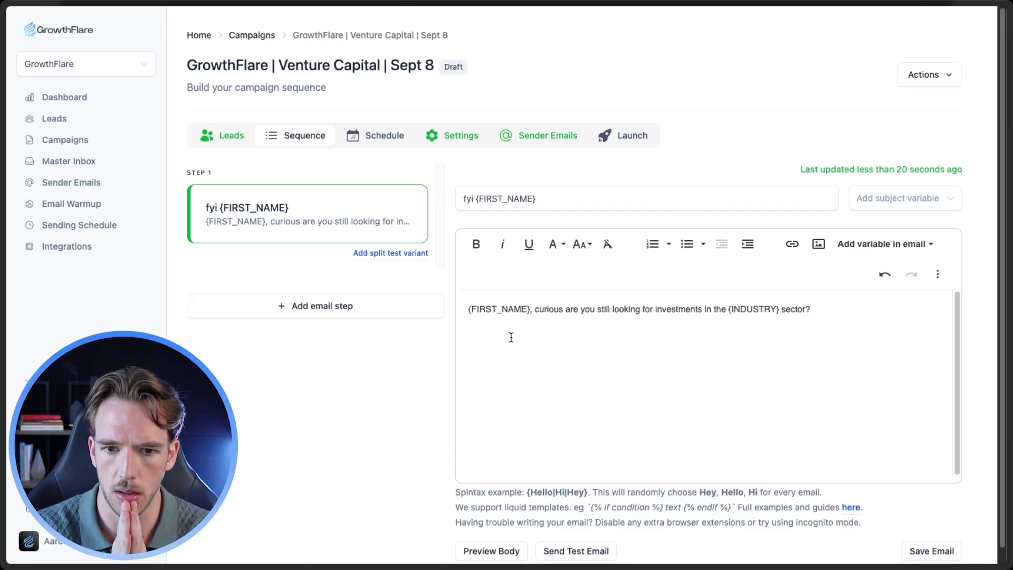
type("If so,")
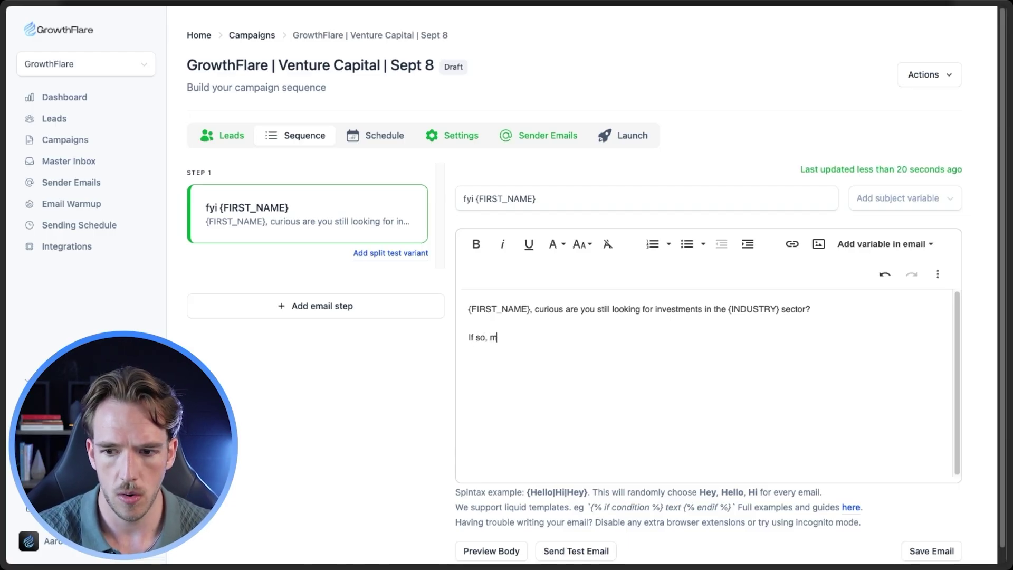
type(" may have an")
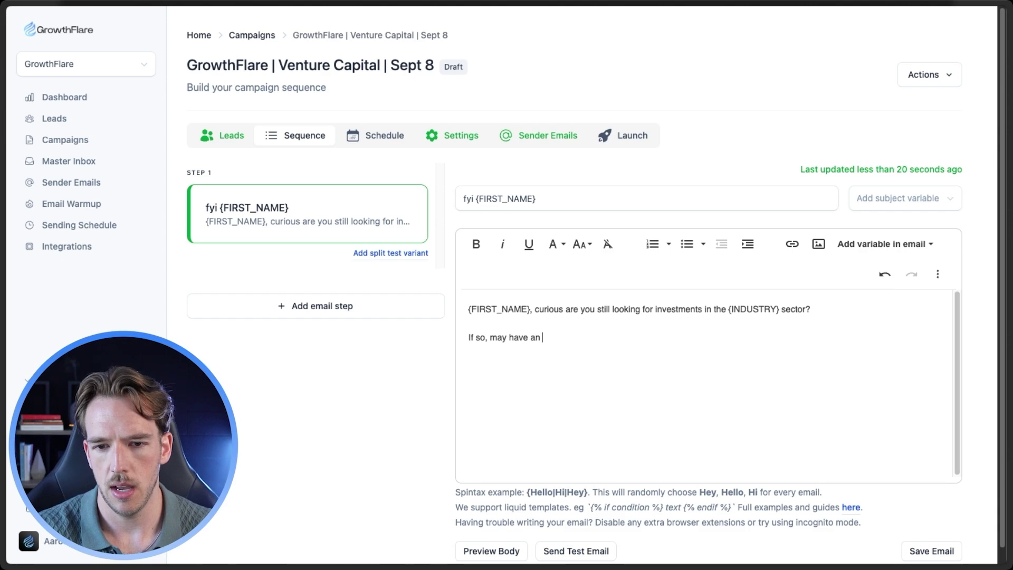
type(" interesting way t")
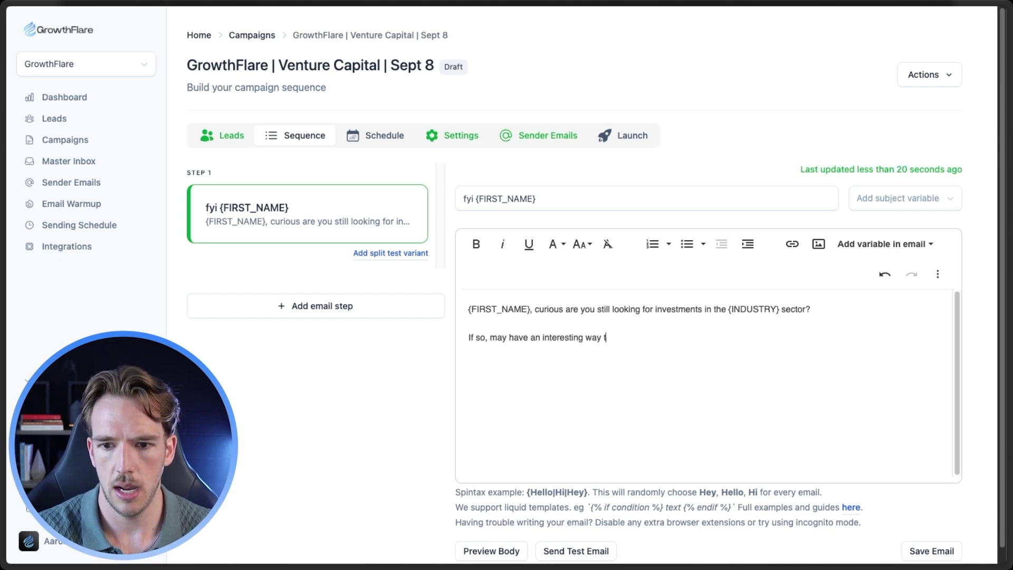
type("o help you ")
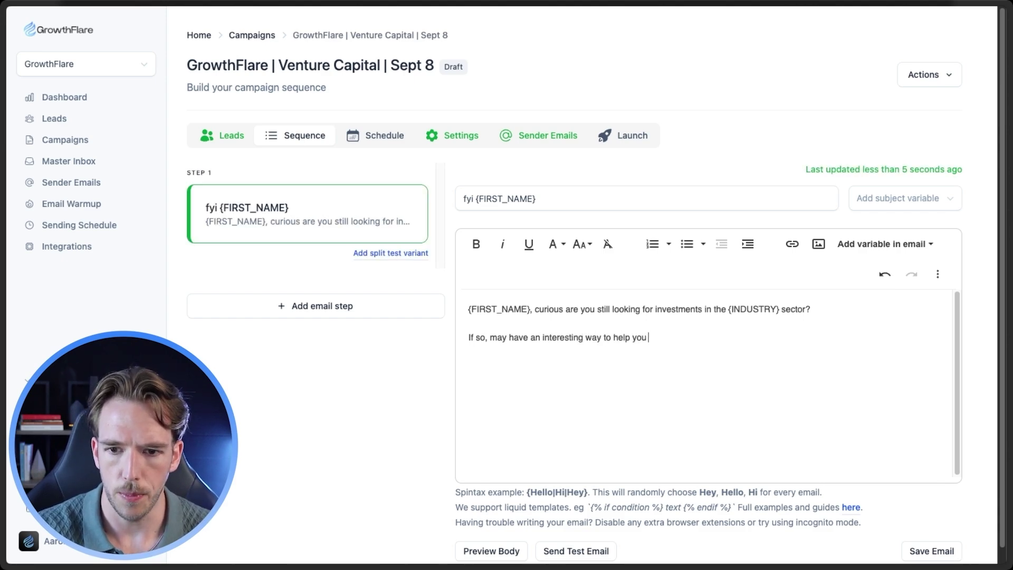
type("get in earl")
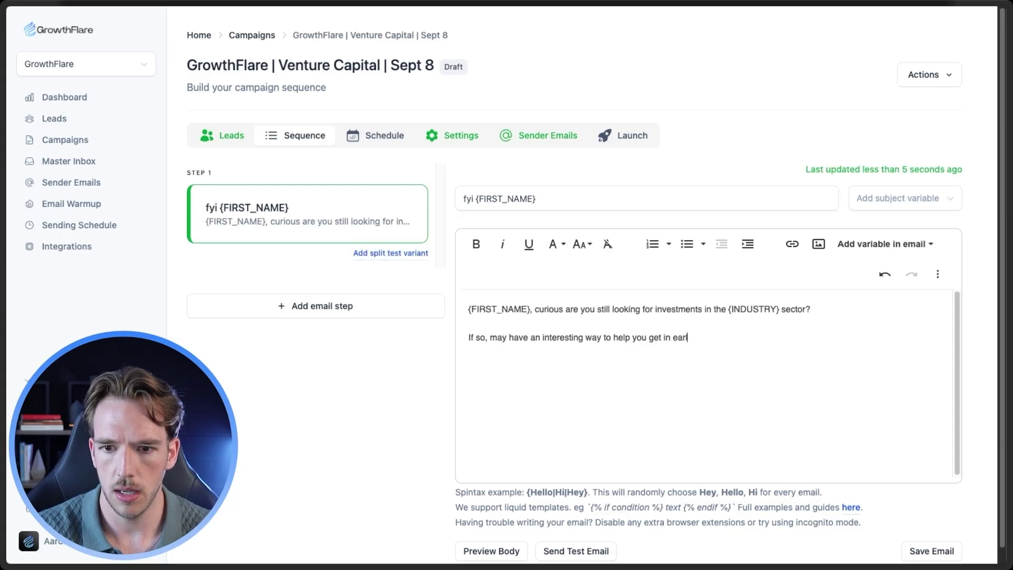
type("y on opportunities similar to")
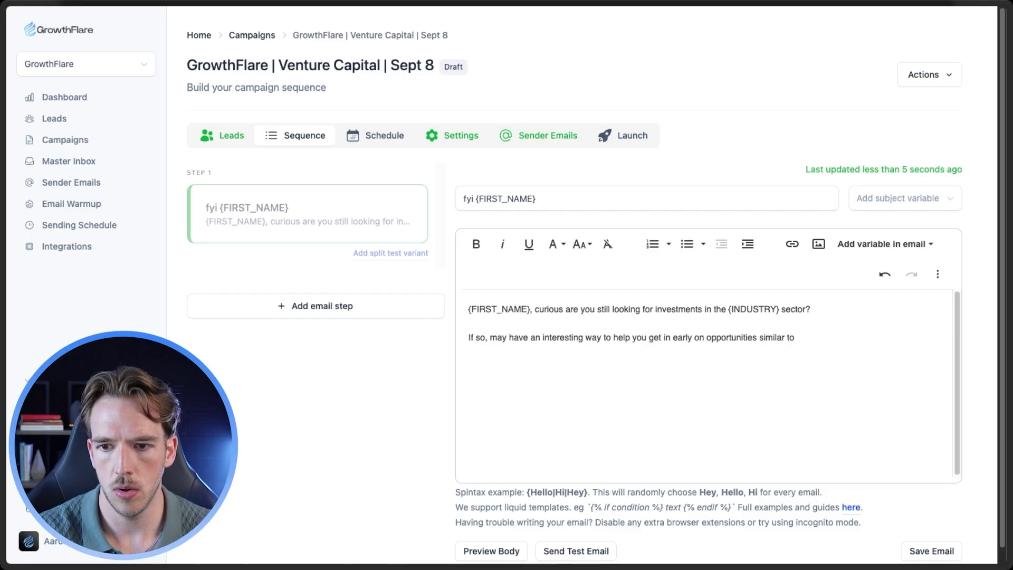
End the second line with {PROSPECTS LIKE} and add {SENDER_EMAIL_SIGNATURE} on a new line
left_click(882, 246)
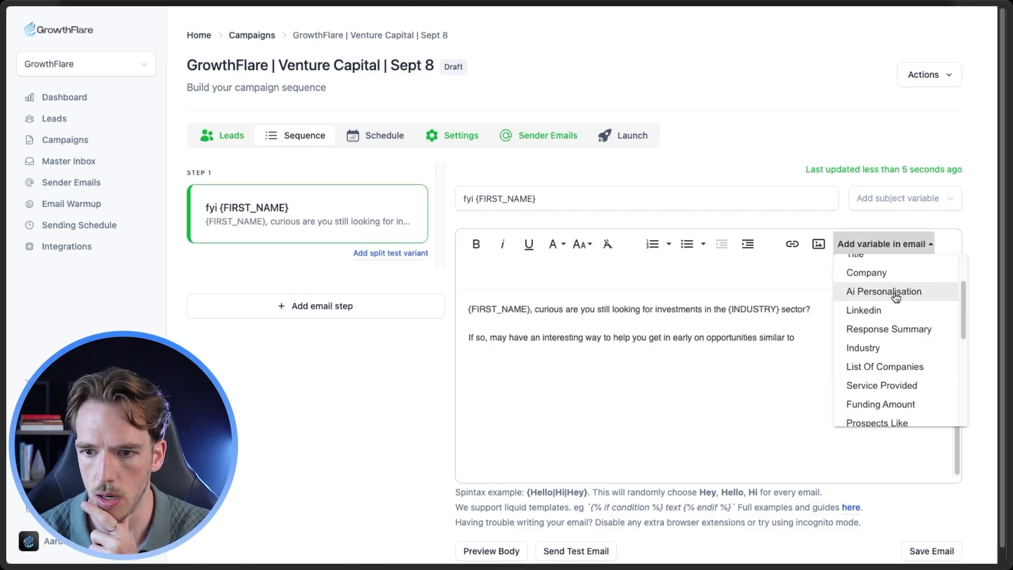
scroll(900, 327, "down", 3)
left_click(903, 344)
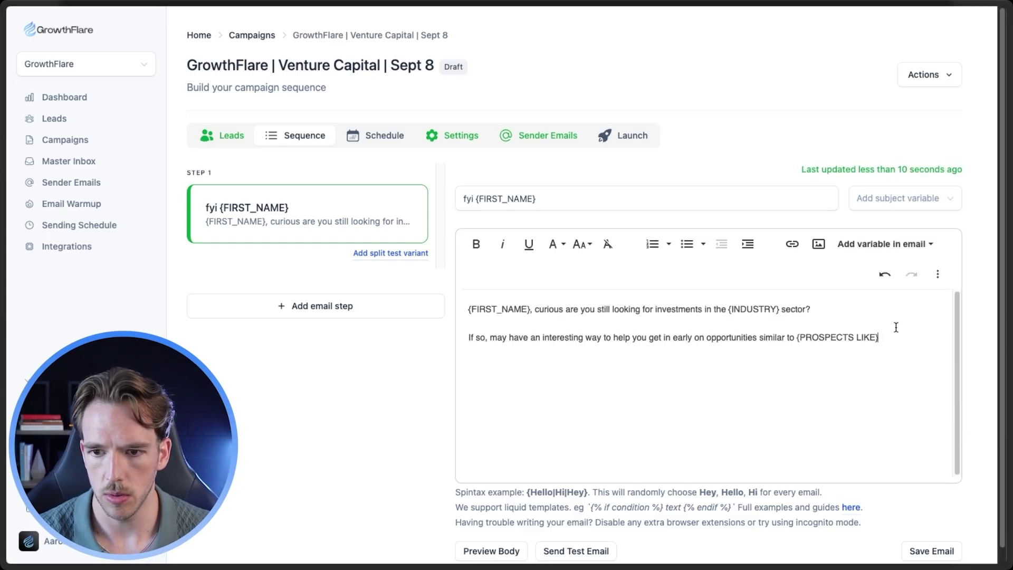
key("Return")
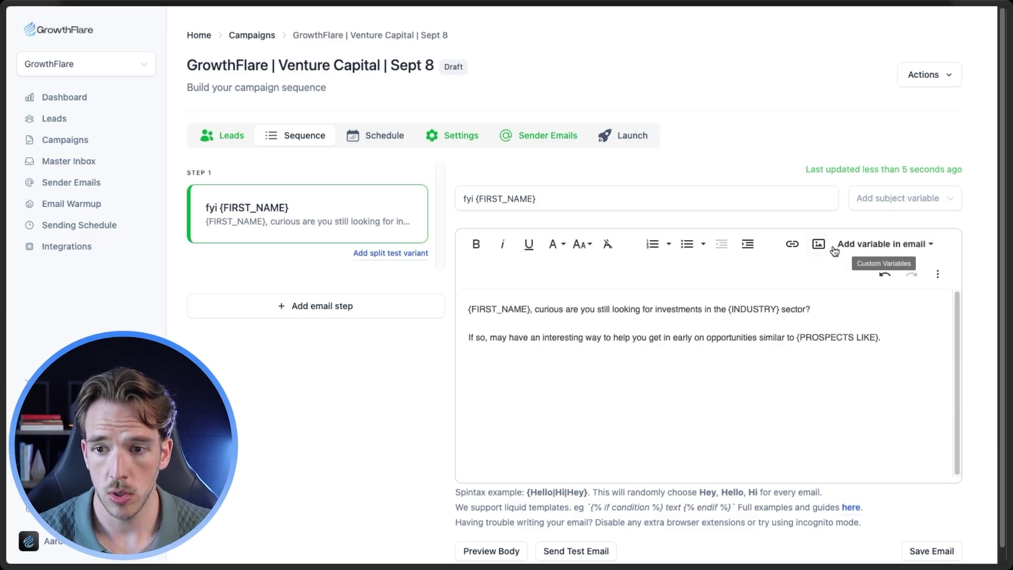
left_click(850, 248)
scroll(907, 364, "down", 3)
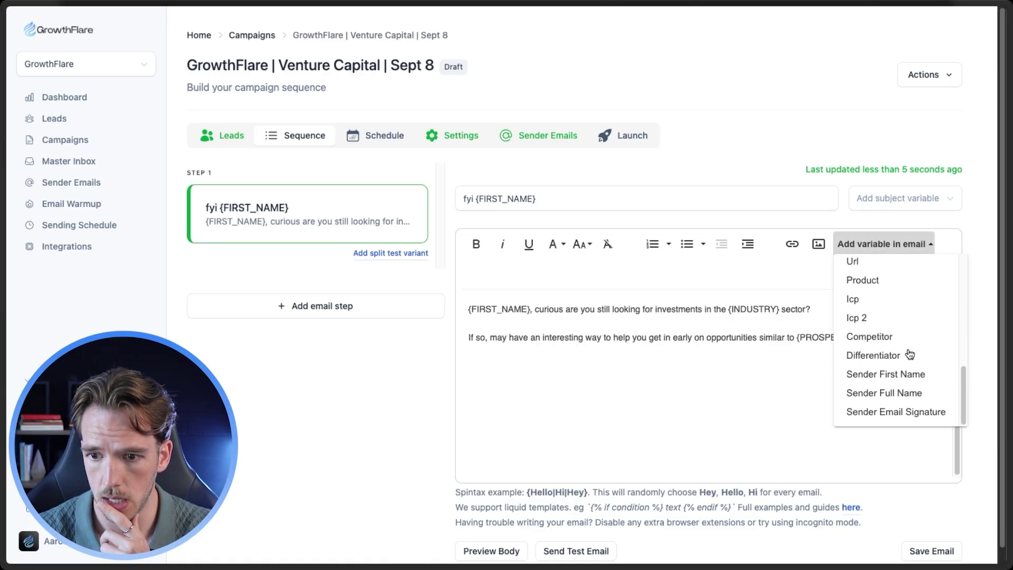
left_click(895, 412)
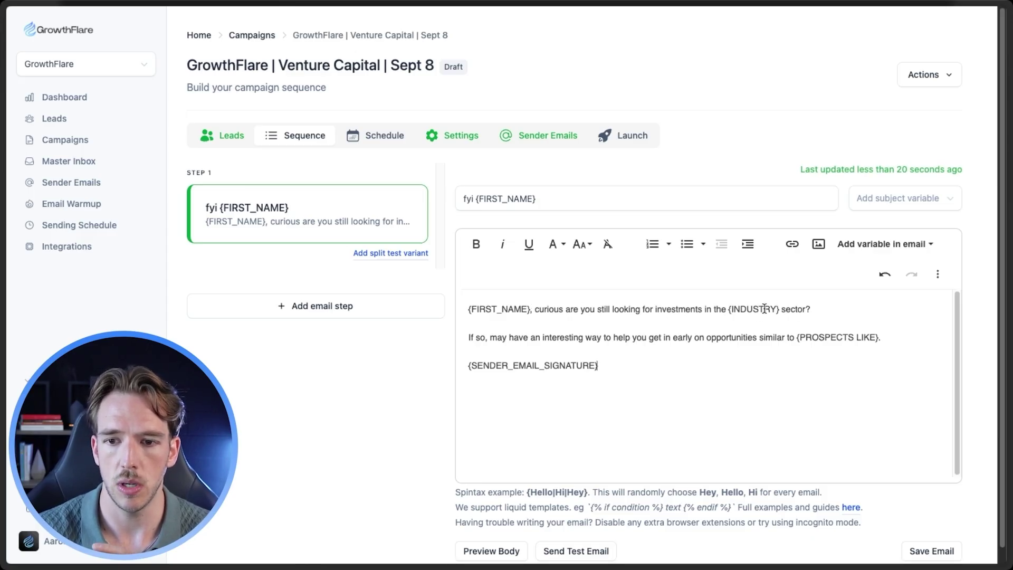
Highlight the {INDUSTRY} and {PROSPECTS LIKE} variables, then preview the email body
left_click_drag(779, 310, 730, 308)
left_click(473, 337)
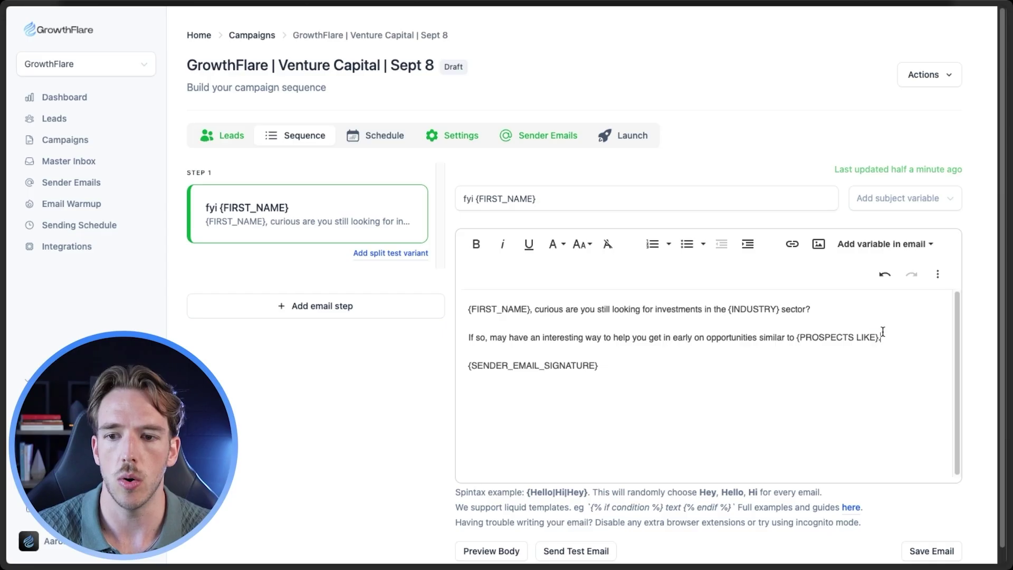
left_click_drag(882, 337, 797, 338)
left_click(819, 345)
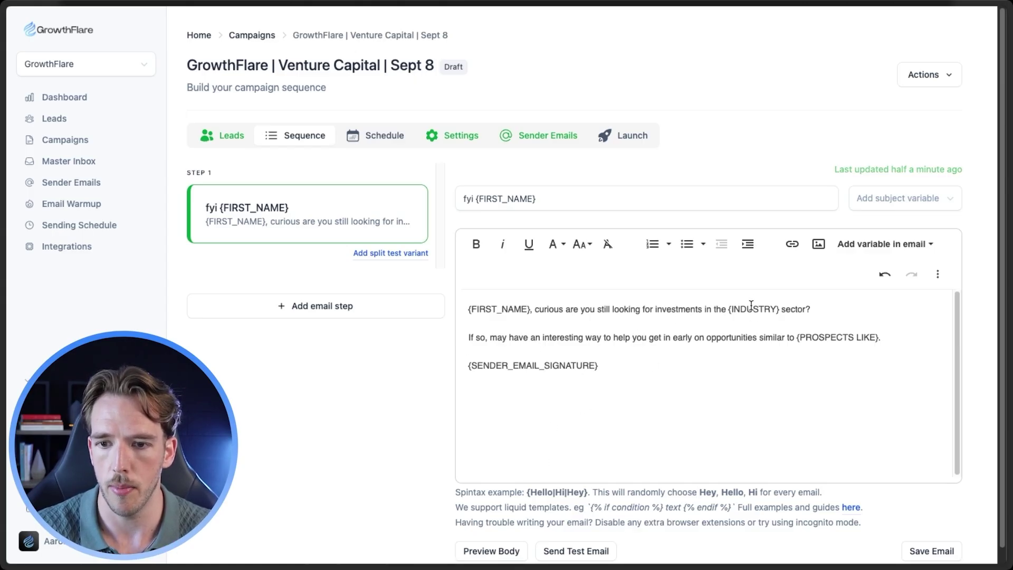
left_click(503, 551)
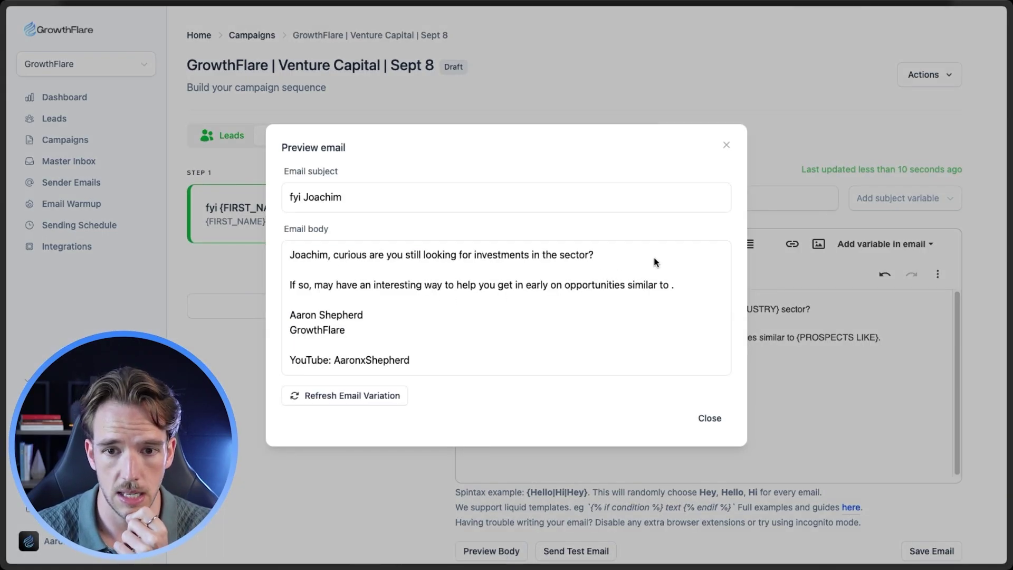
Close the preview and re-preview the email, now filling in "fintech and ai" and "Zango and Range"
left_click(523, 459)
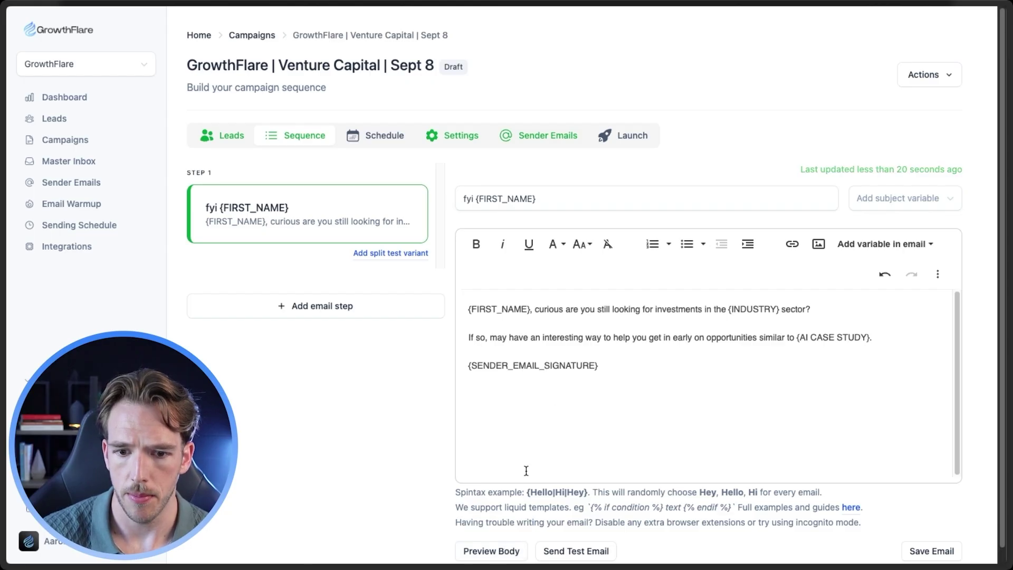
left_click(498, 551)
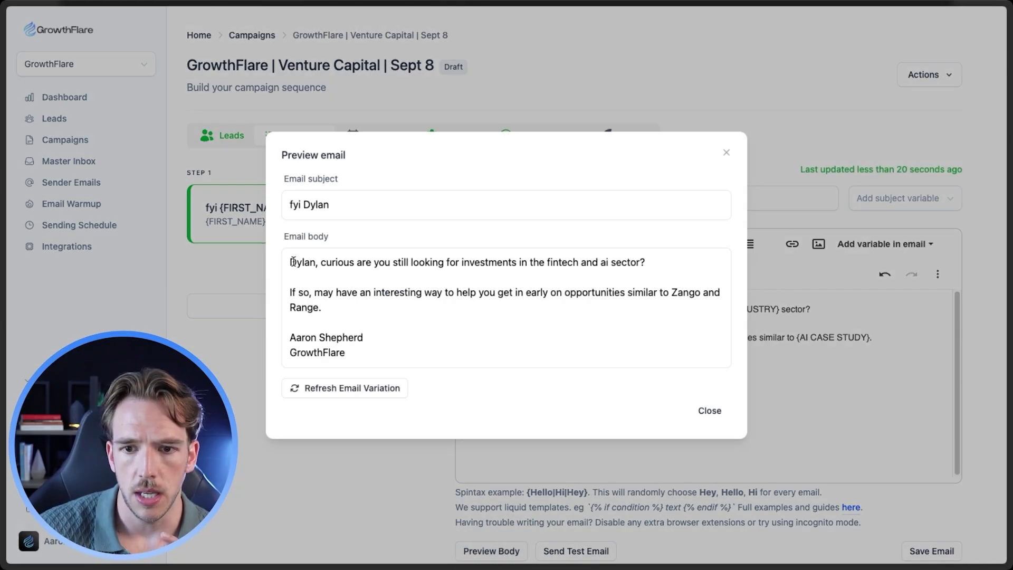